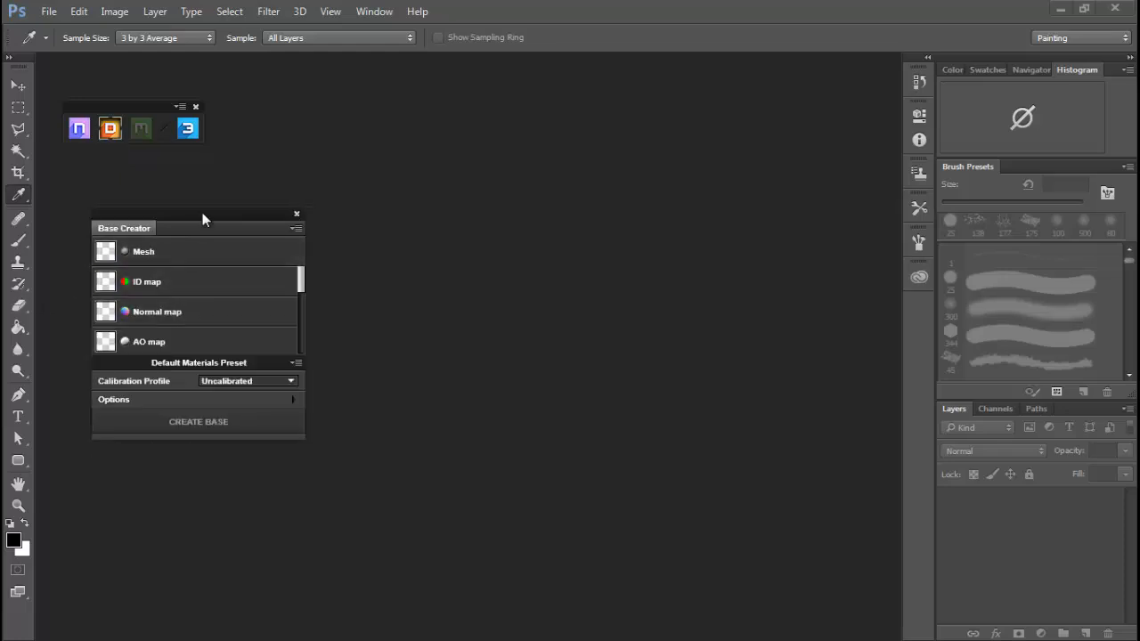
Load the Wall OBJ file from the PSD folder as the Base Creator's mesh input.
left_click_drag(202, 212, 172, 211)
mouse_move(178, 250)
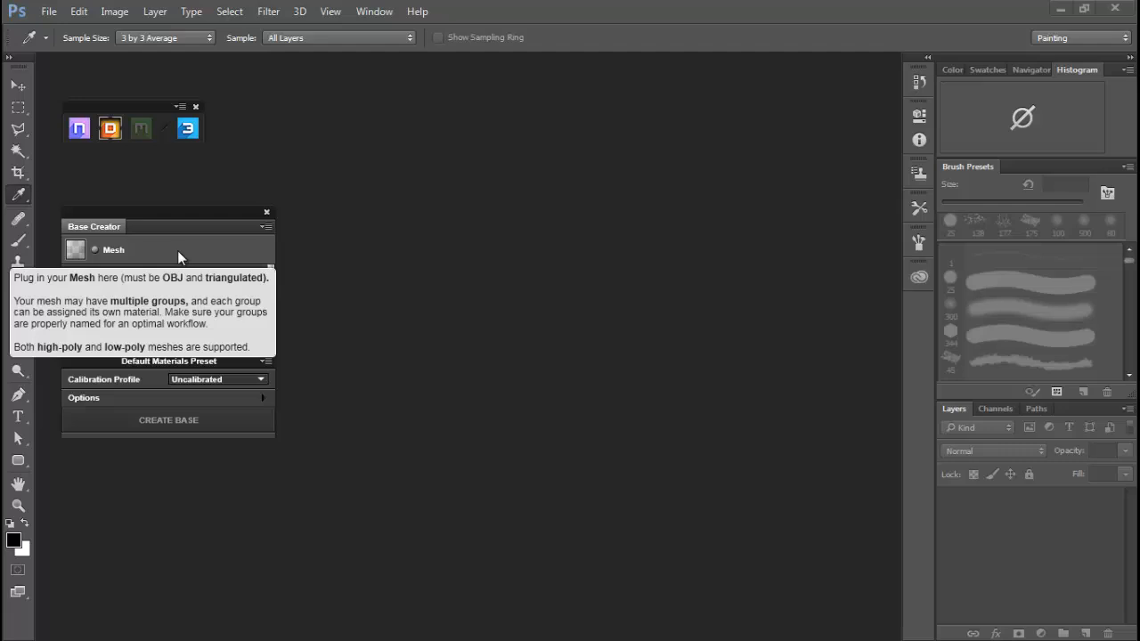
left_click(177, 250)
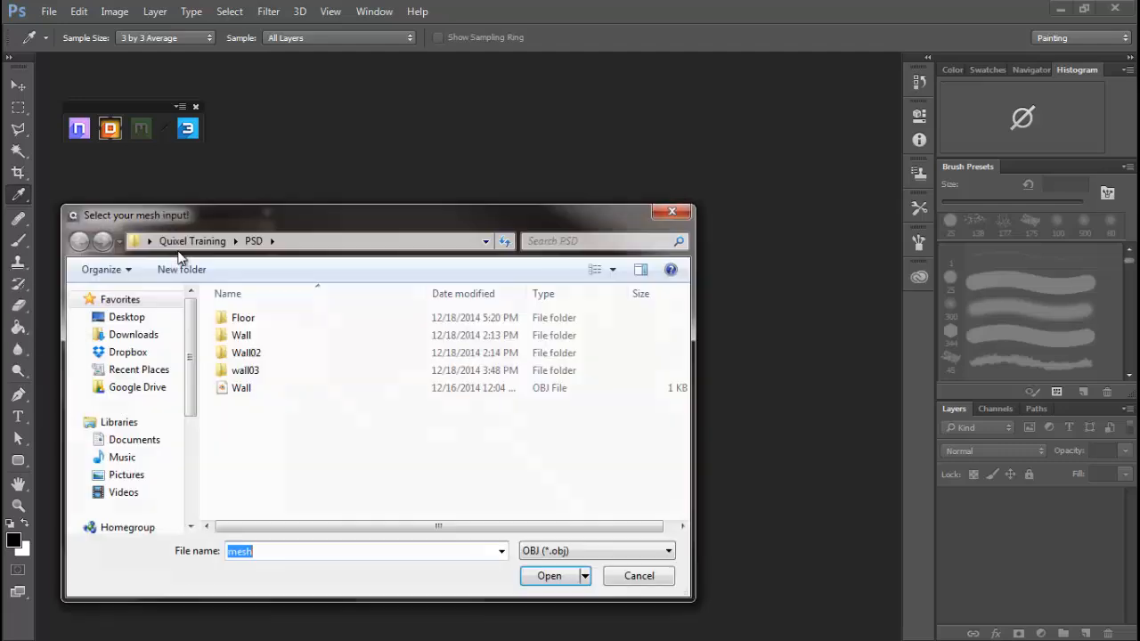
left_click(262, 389)
left_click(539, 581)
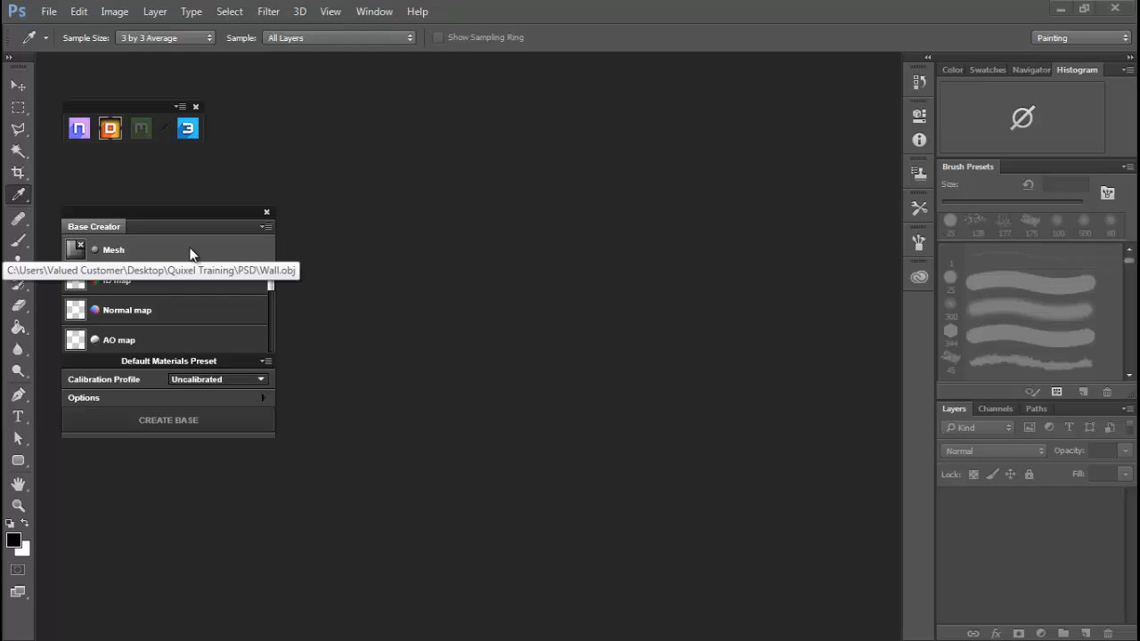
Quick-load the wall's ID, normal and AO maps together from the PSD folder using multi-select.
left_click(266, 227)
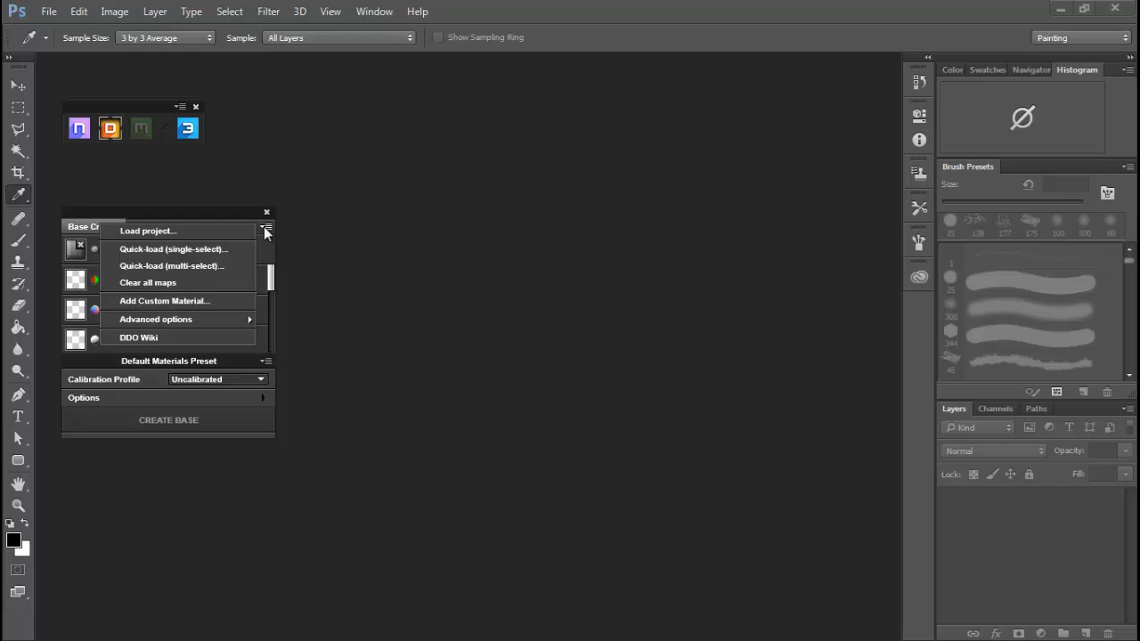
left_click(197, 265)
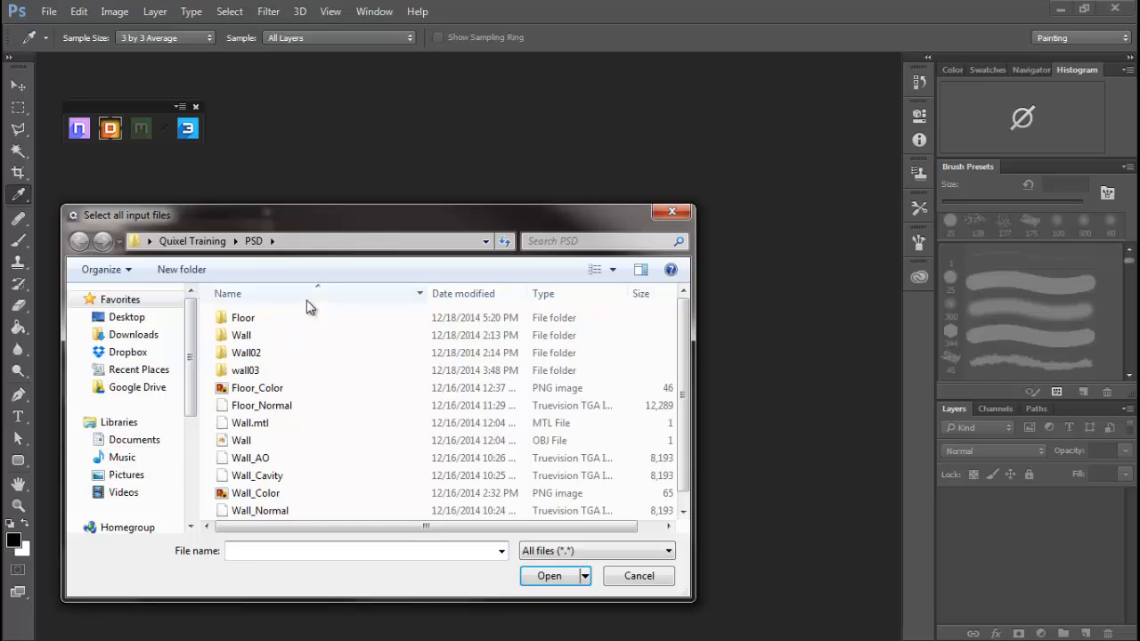
left_click_drag(355, 228, 0, 161)
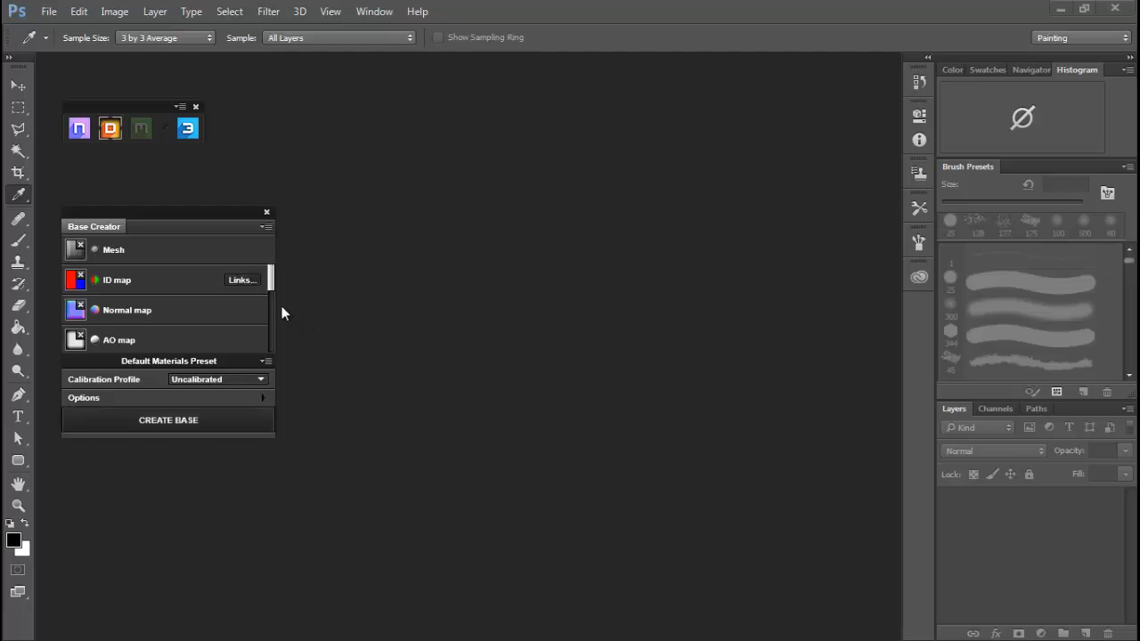
mouse_move(270, 282)
left_mouse_down()
mouse_move(267, 314)
mouse_move(262, 267)
left_mouse_up()
Open Wall_Color from the PSD folder to examine its colour regions, and close it again.
left_click(49, 13)
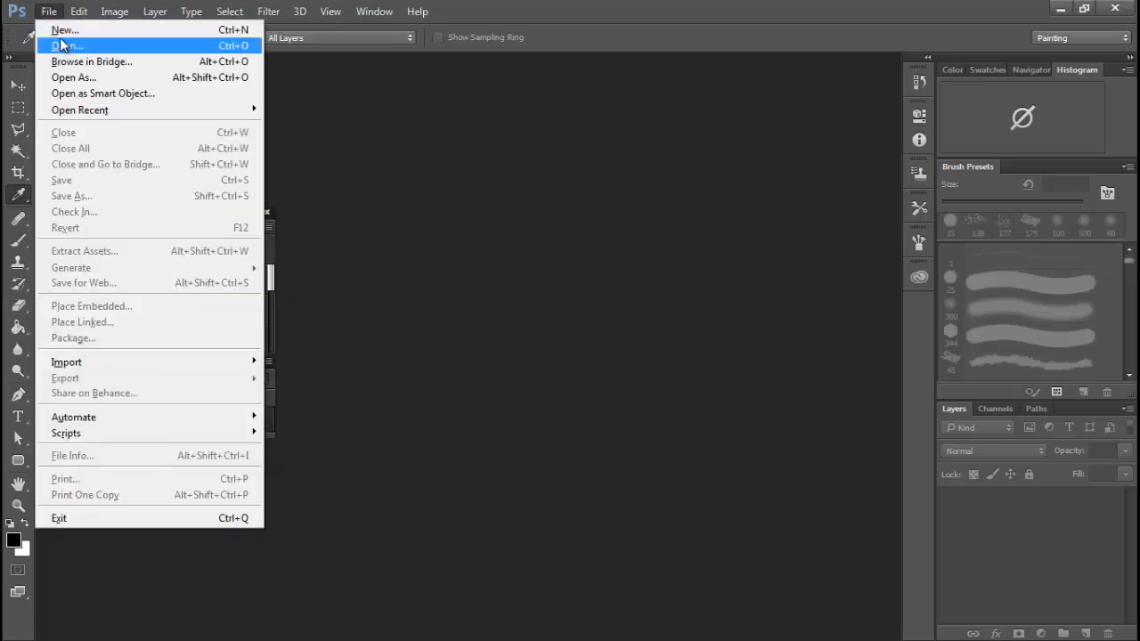
left_click(63, 49)
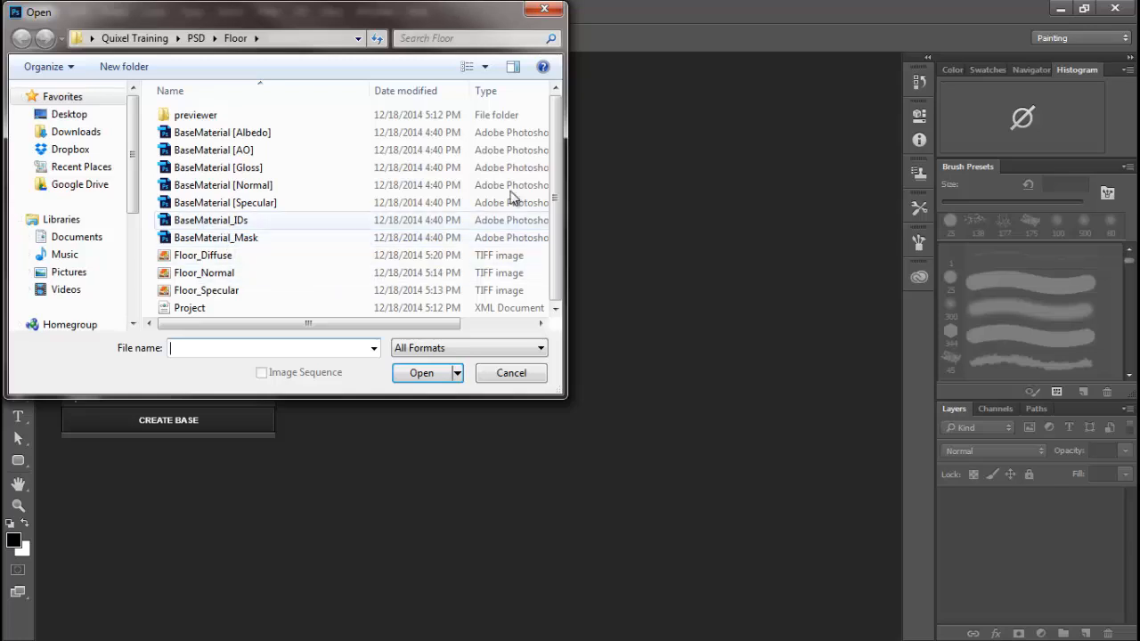
left_click(196, 39)
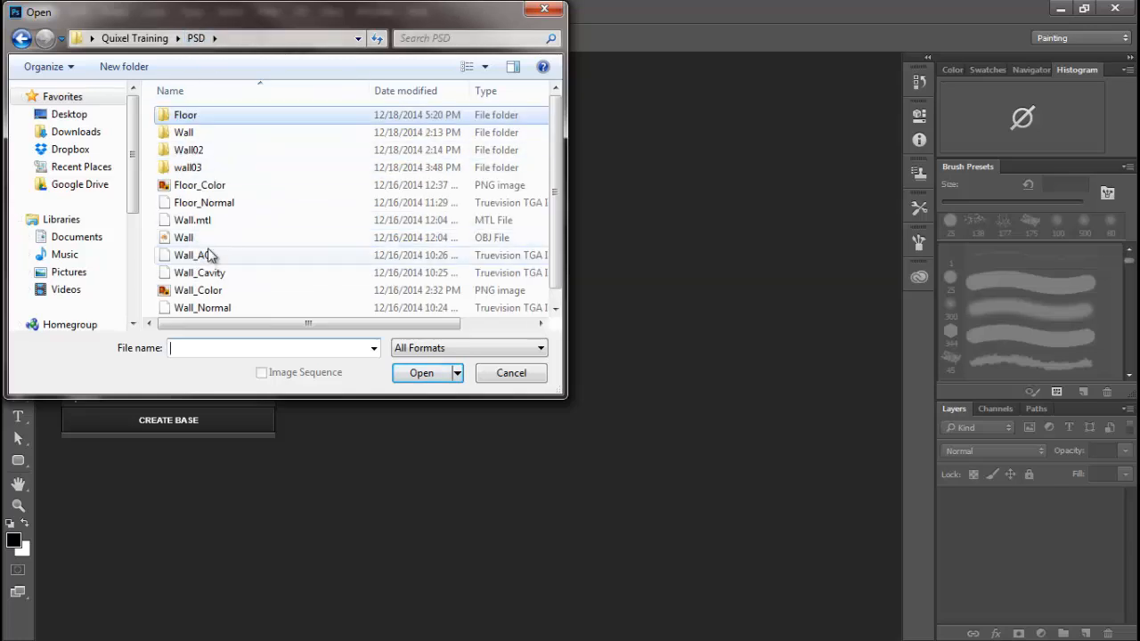
left_click(200, 290)
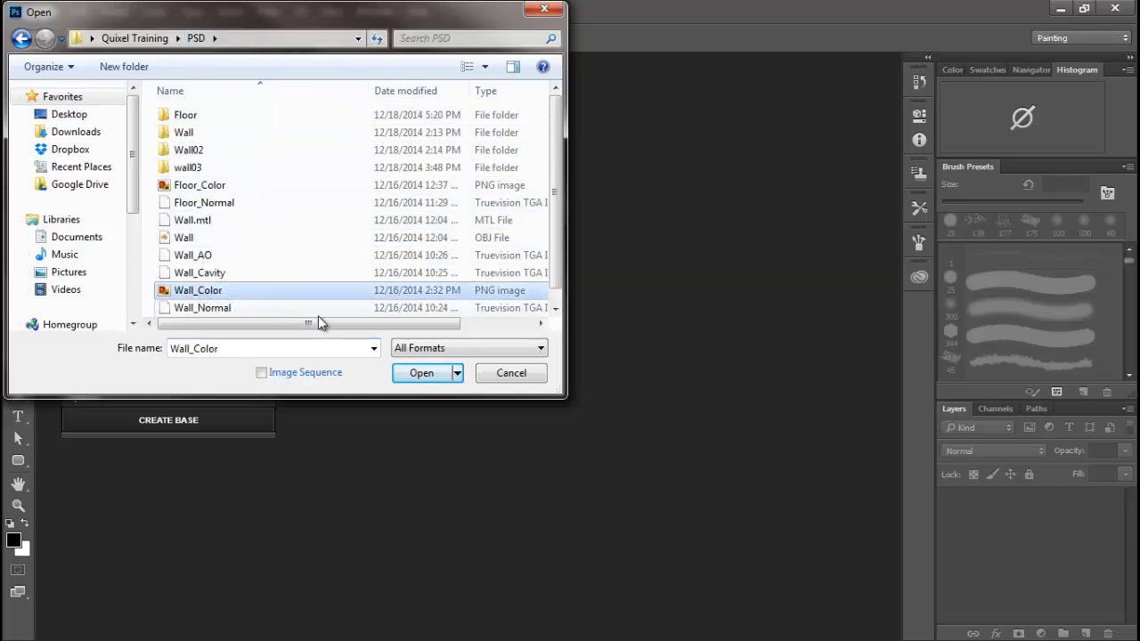
left_click(420, 374)
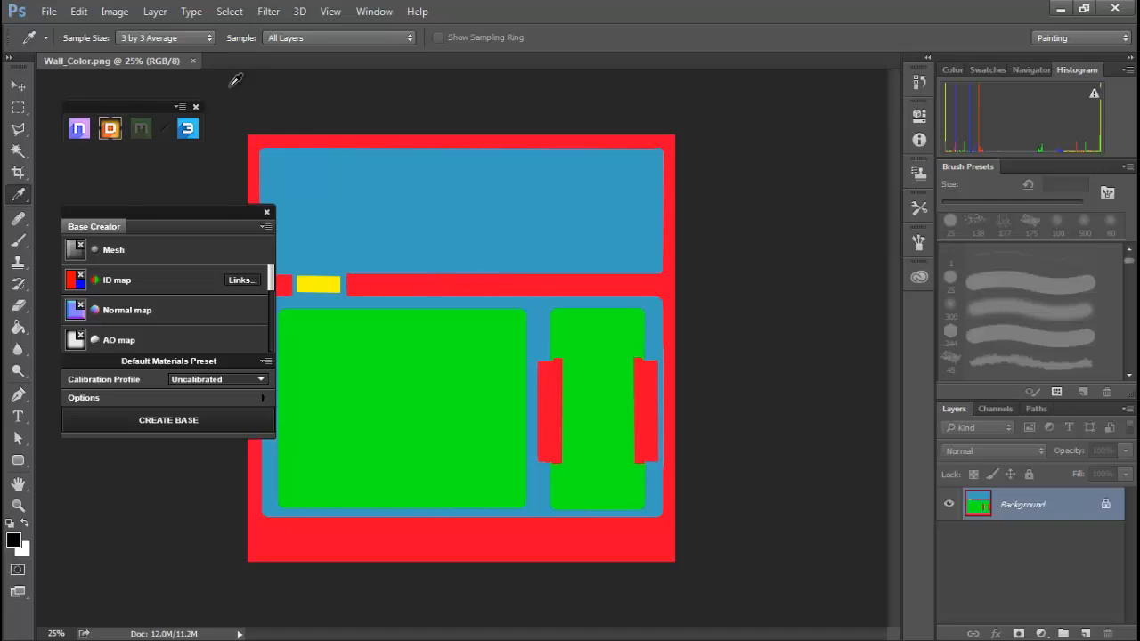
left_click(192, 60)
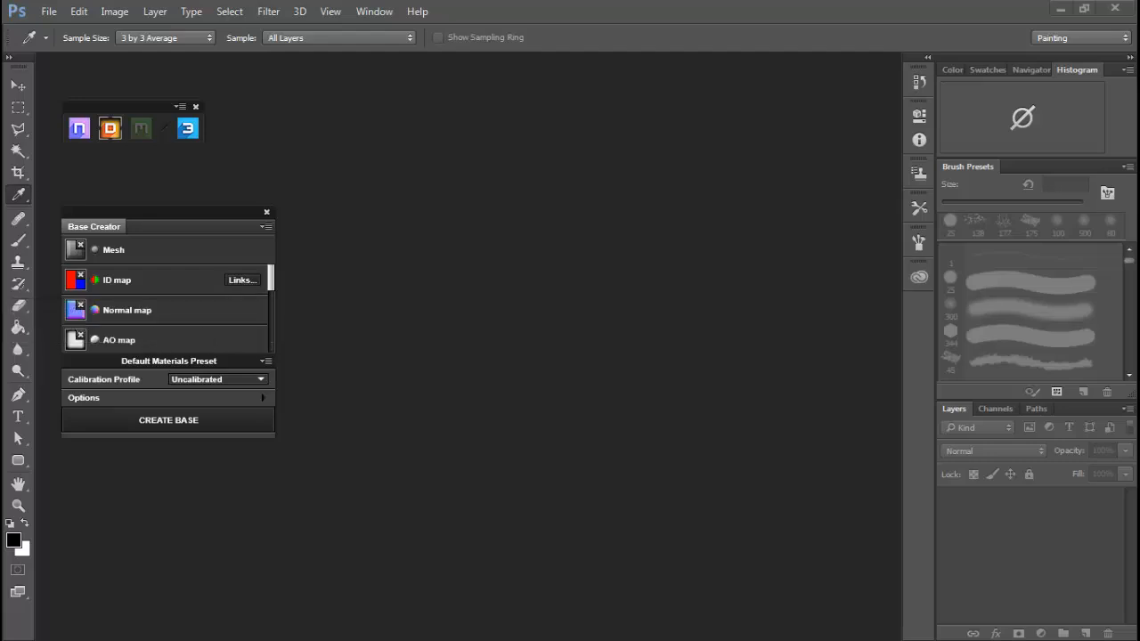
In the ID link editor, assign the Varnished Wood material to the blue ID colour.
left_click_drag(412, 162, 481, 109)
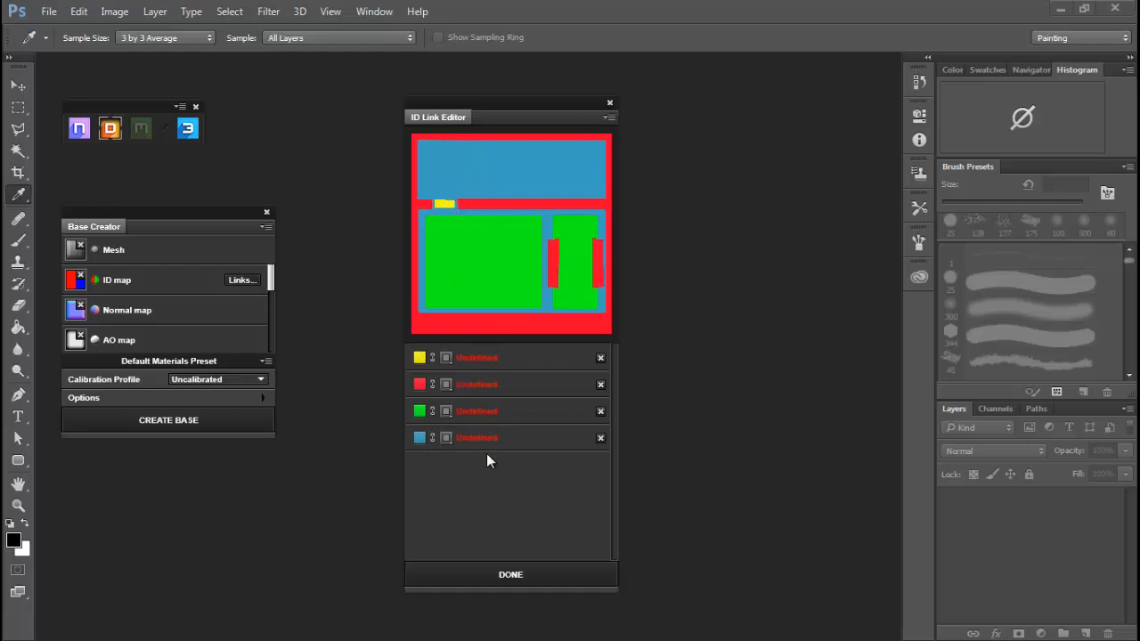
left_click(445, 438)
mouse_move(403, 388)
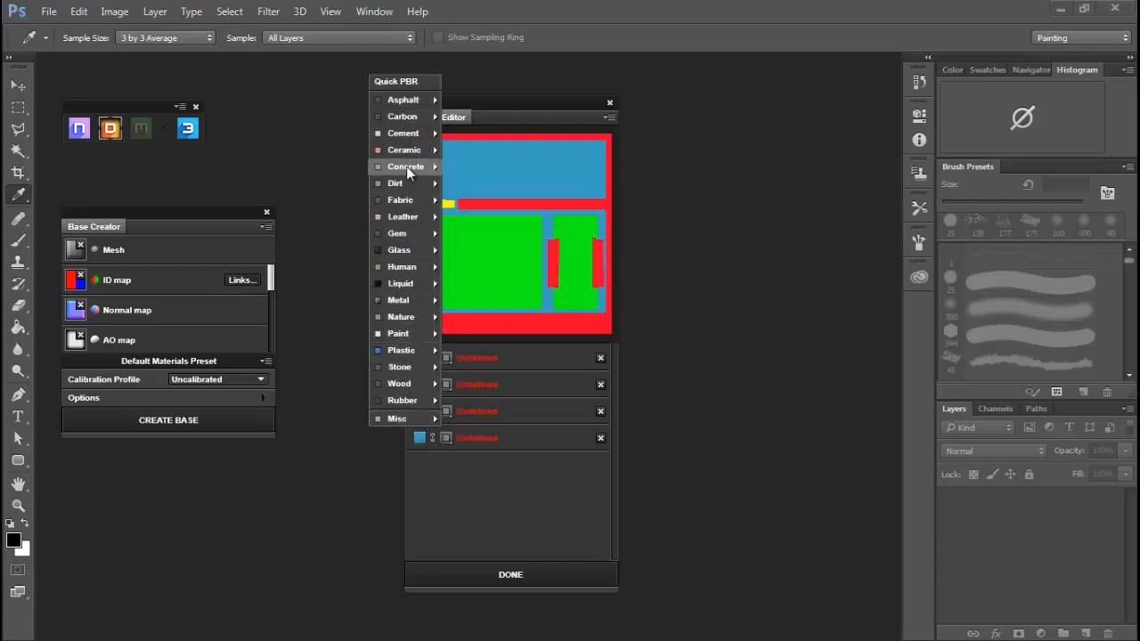
mouse_move(393, 303)
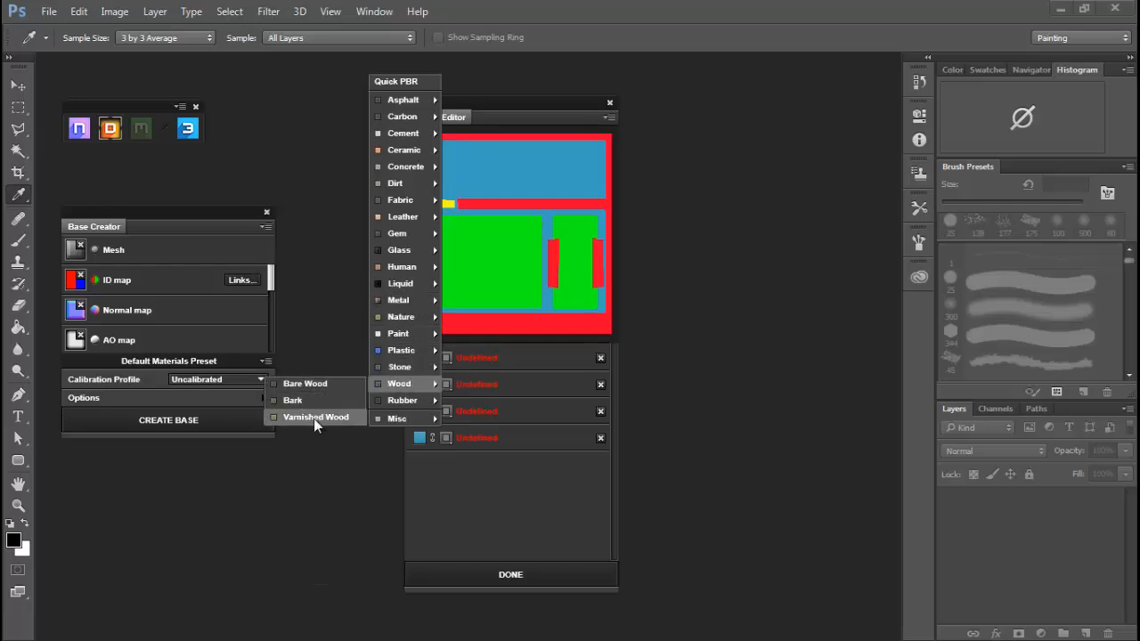
left_click(314, 419)
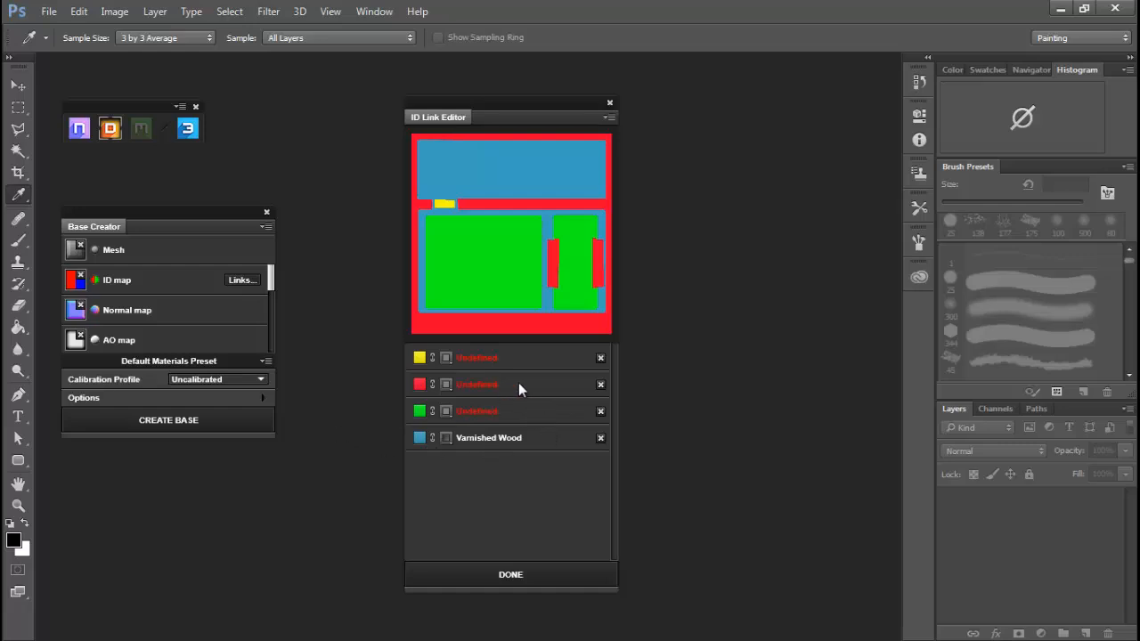
Assign the Carbon Fiber material to the yellow ID colour and finish editing the ID links.
left_click(444, 356)
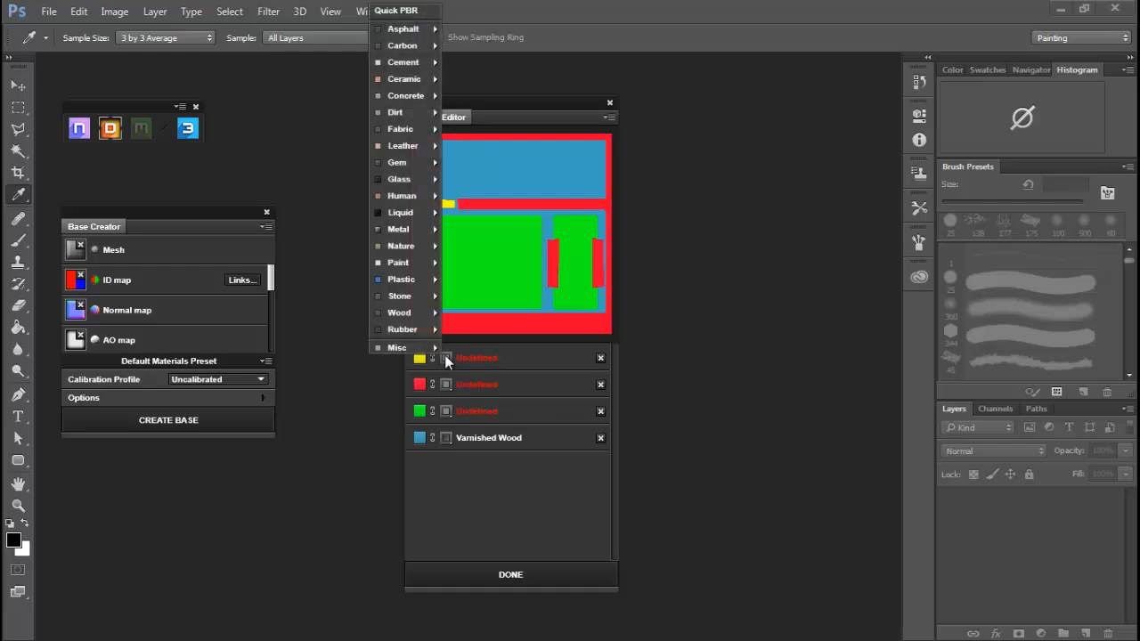
mouse_move(400, 45)
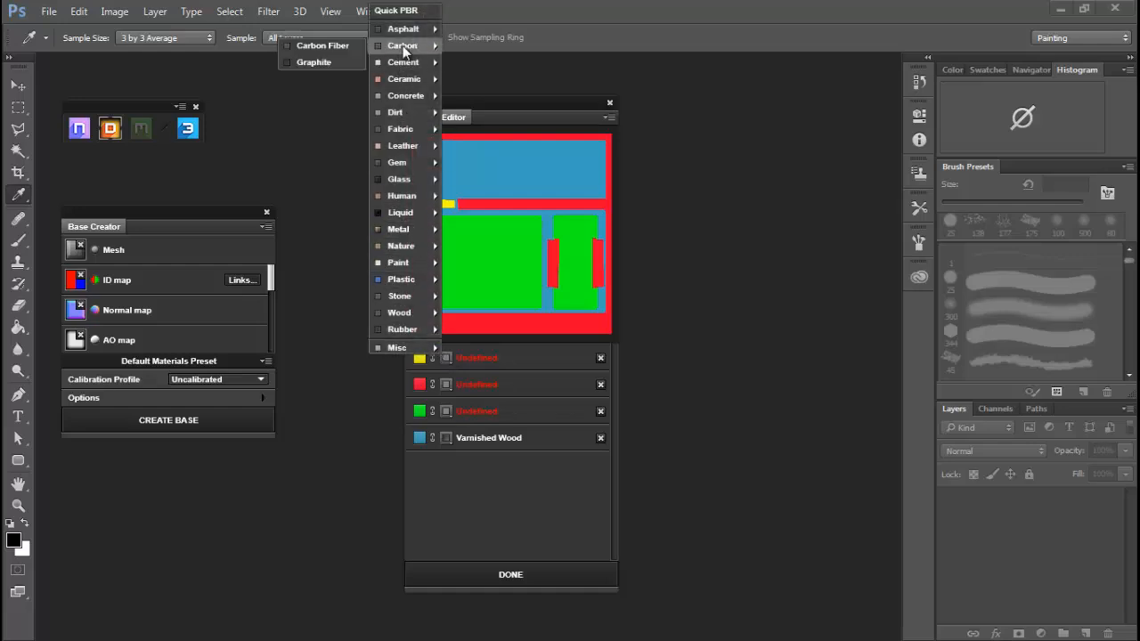
left_click(306, 44)
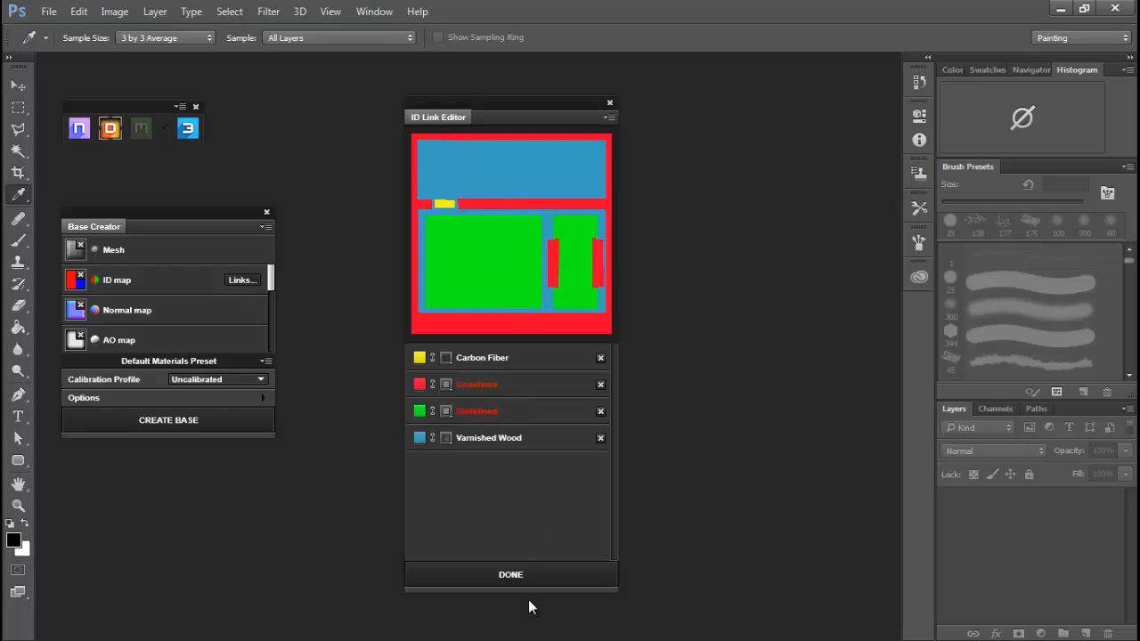
left_click(512, 576)
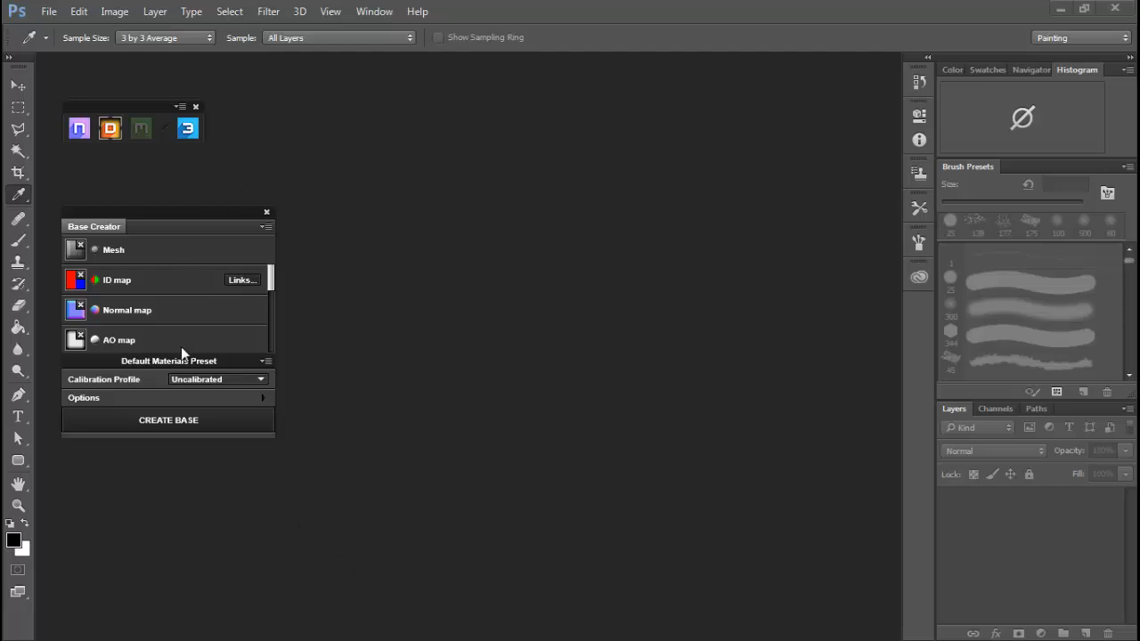
Create the base project from the loaded maps and make the DDO layer window taller.
left_click(175, 421)
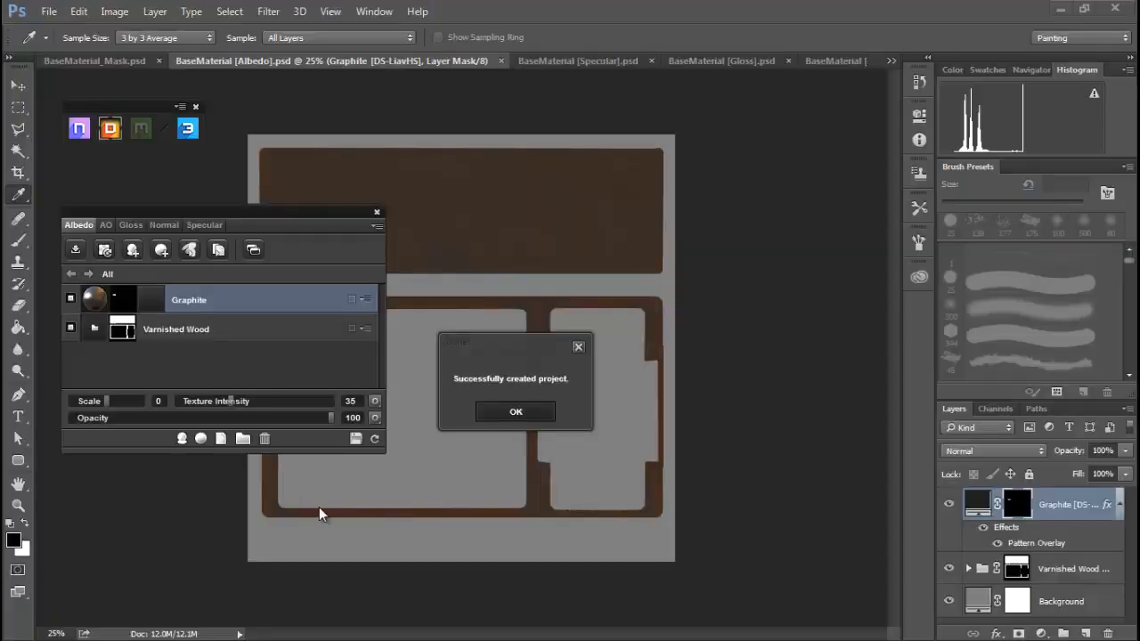
left_click(514, 413)
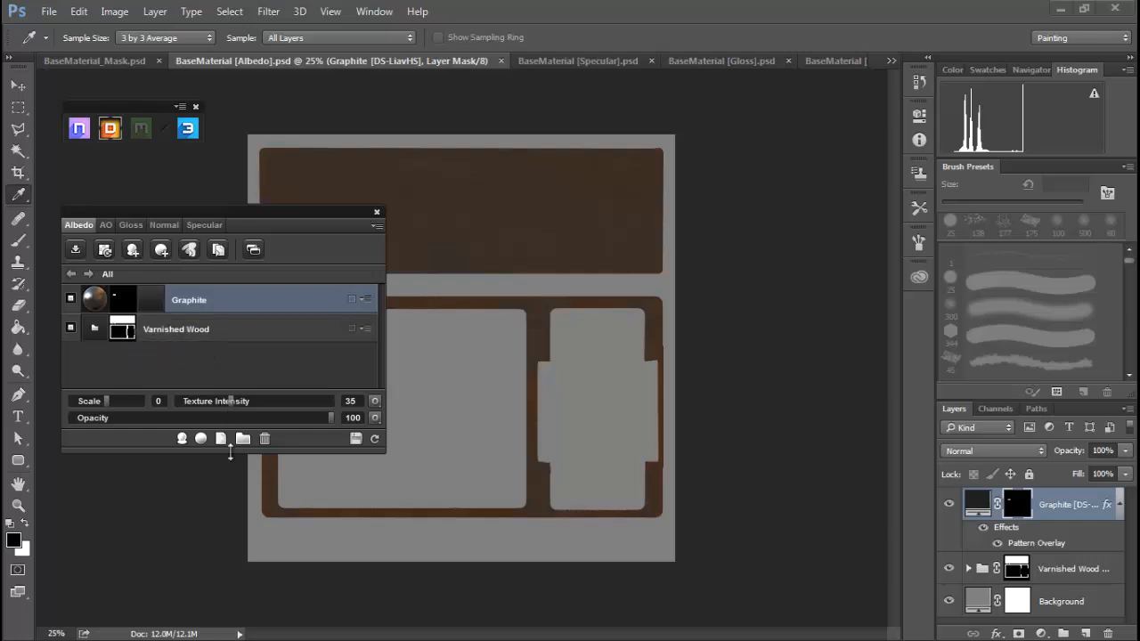
left_click_drag(230, 452, 233, 490)
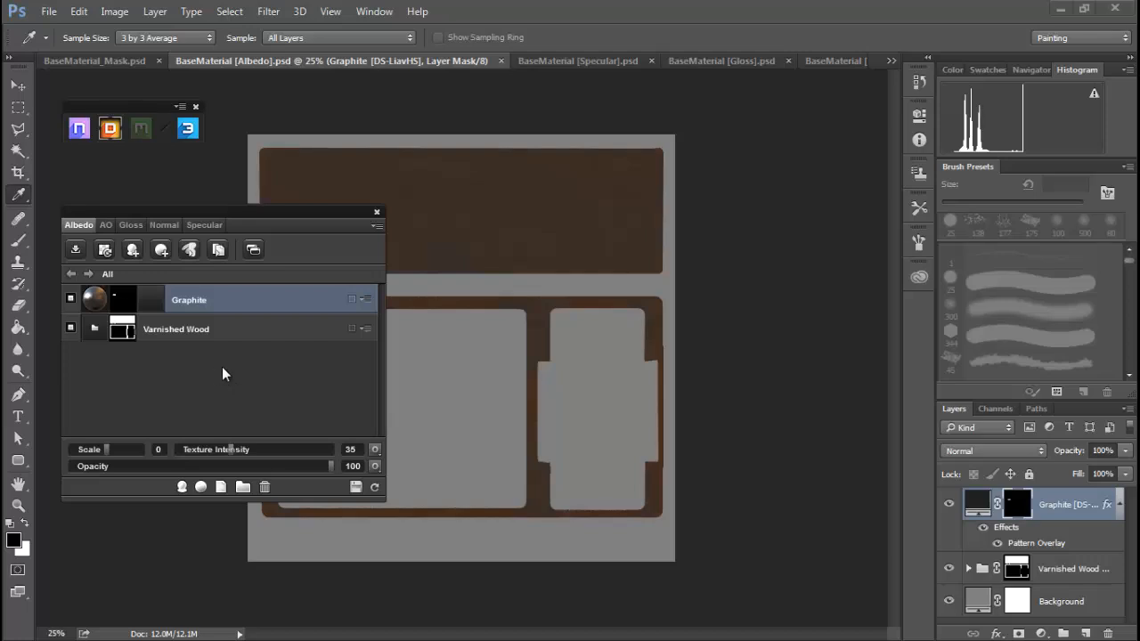
Open the 3DO preview and inspect the textured wall mesh from several angles.
left_click(189, 131)
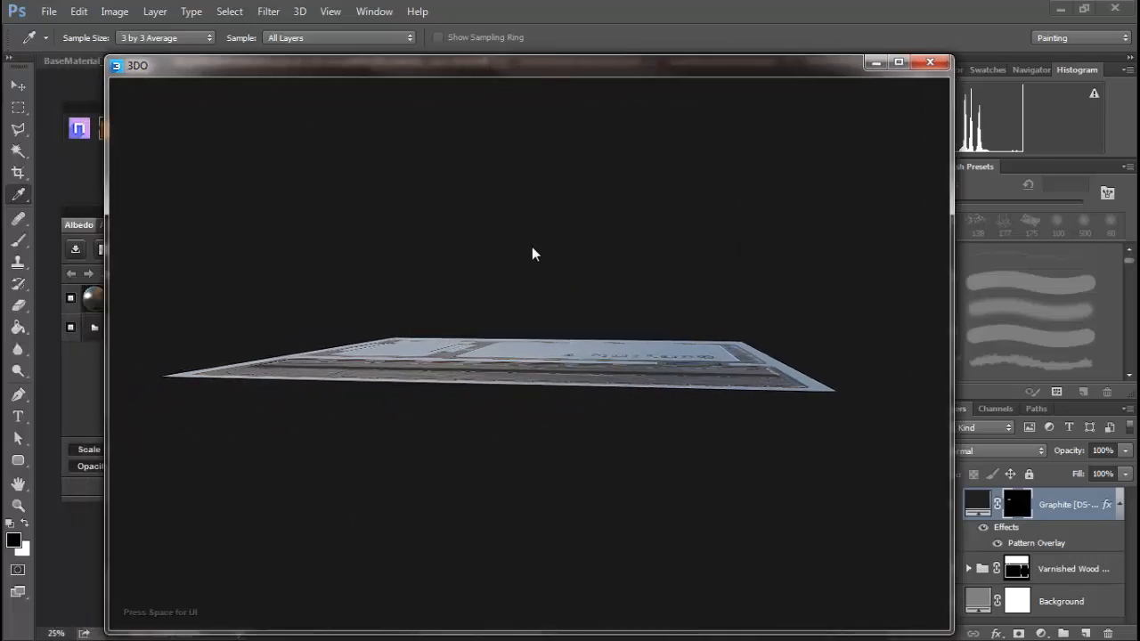
left_click_drag(532, 252, 339, 398)
left_click_drag(473, 400, 483, 354)
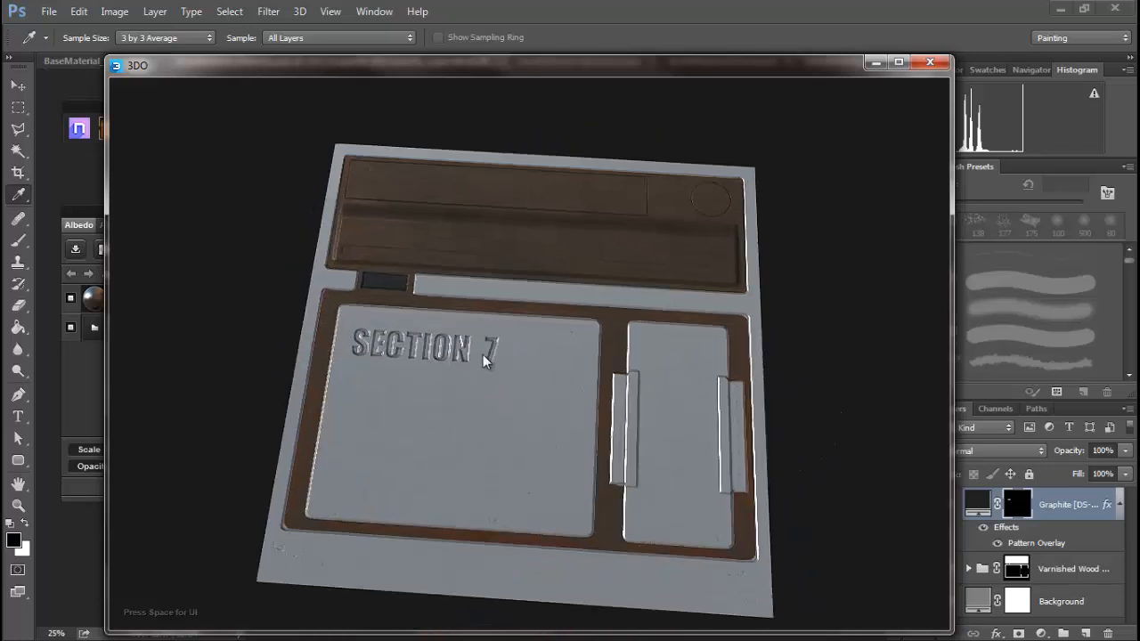
left_click_drag(512, 404, 524, 417)
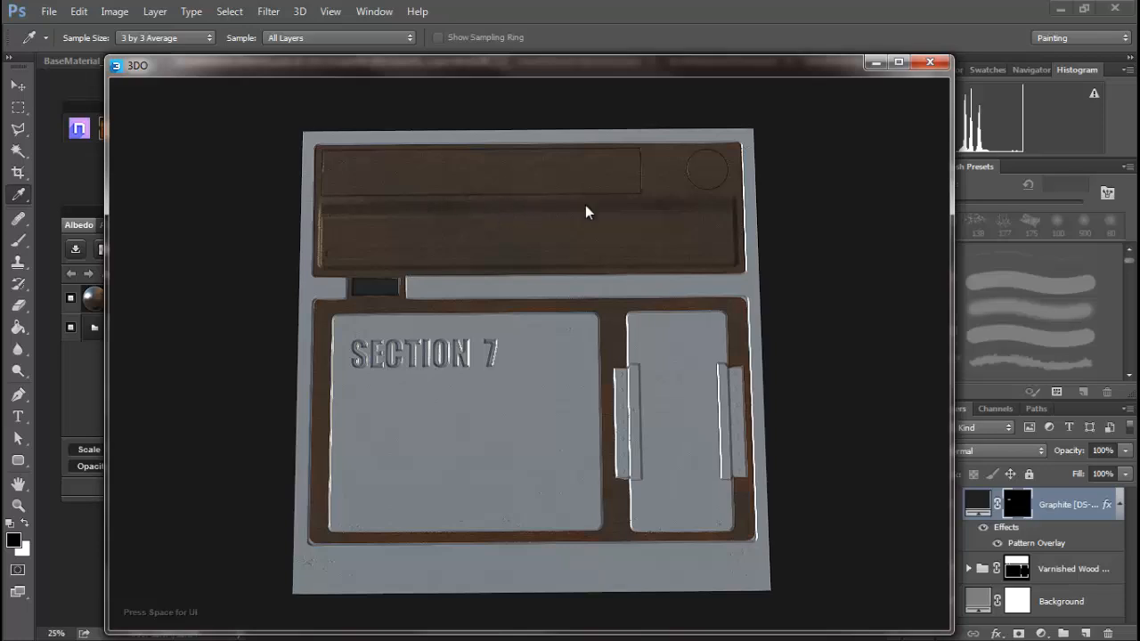
left_click_drag(519, 416, 512, 298)
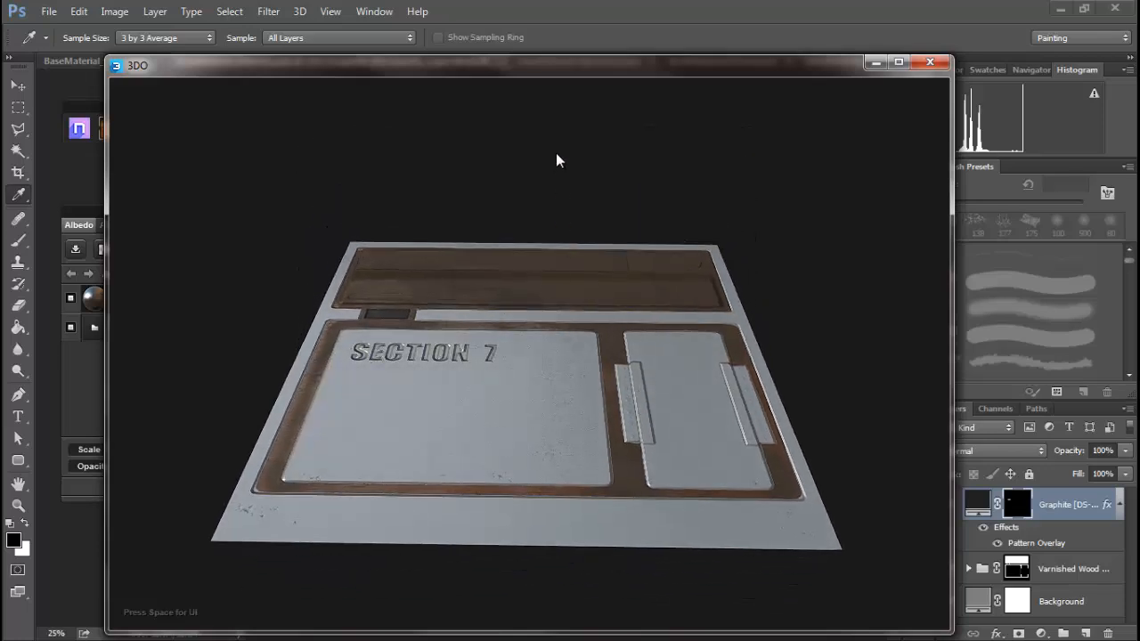
left_click_drag(541, 64, 0, 82)
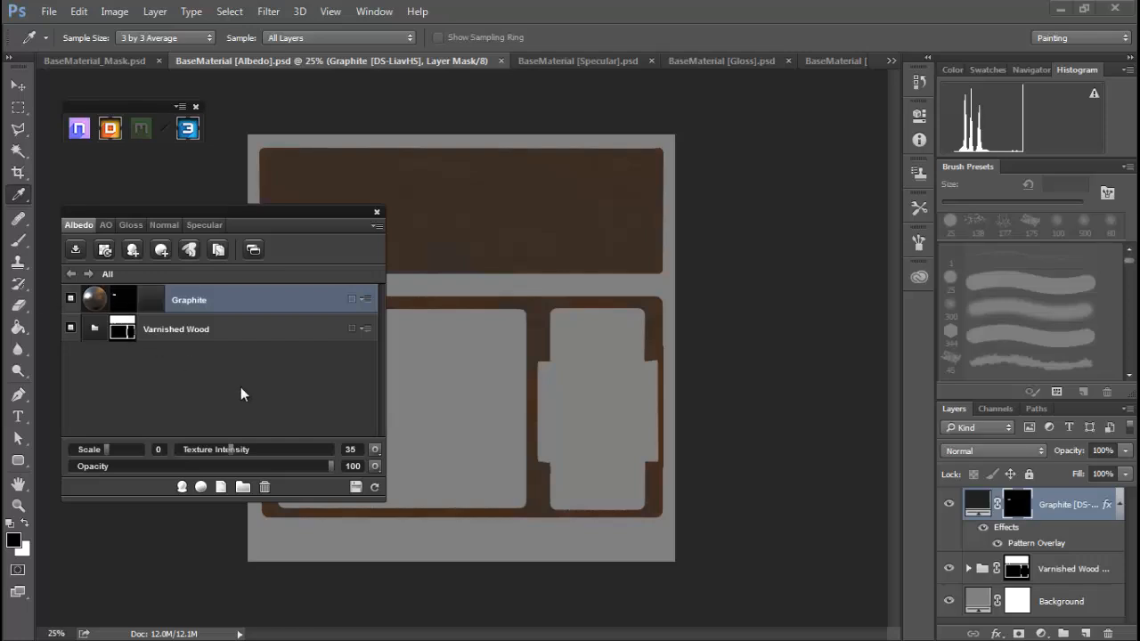
Delete the Varnished Wood material group from the Albedo layers.
left_click(198, 327)
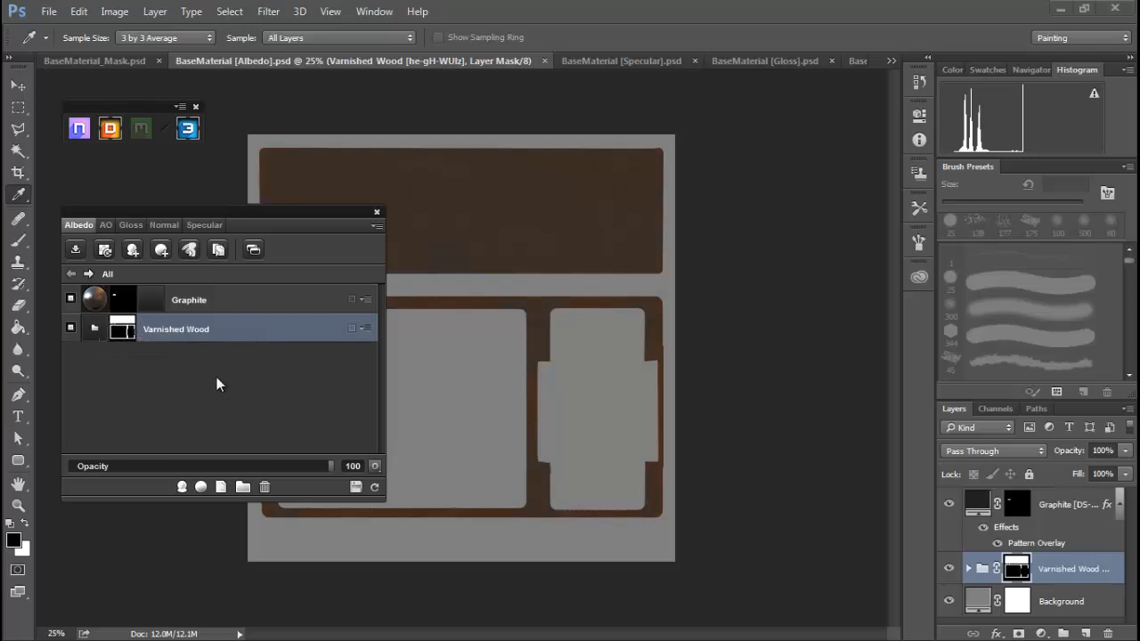
left_click(264, 487)
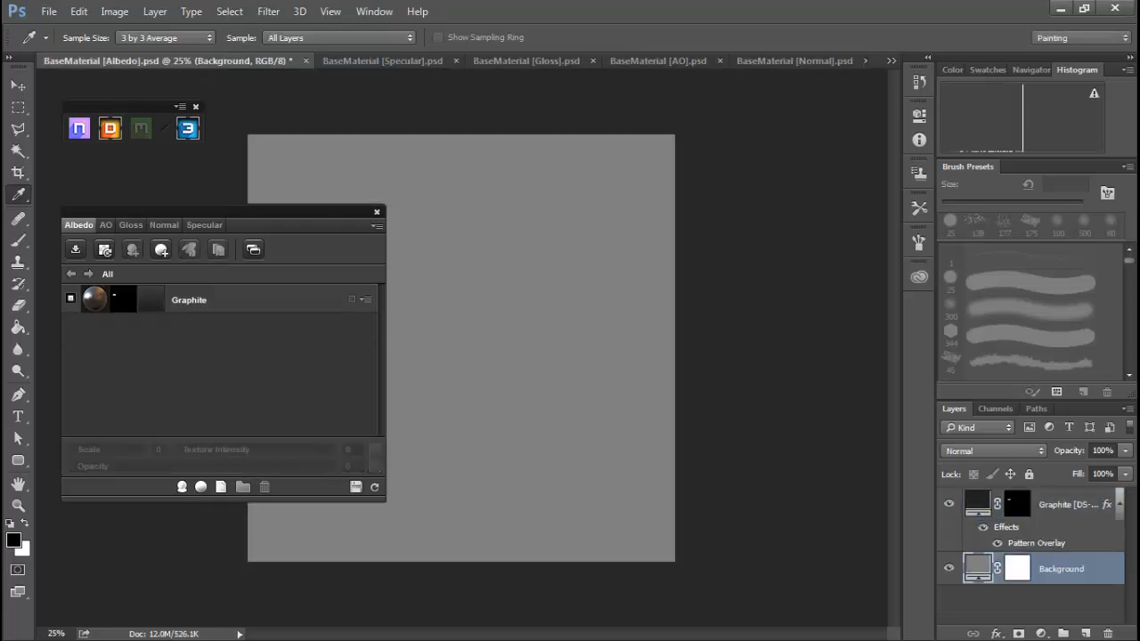
left_click_drag(0, 75, 0, 109)
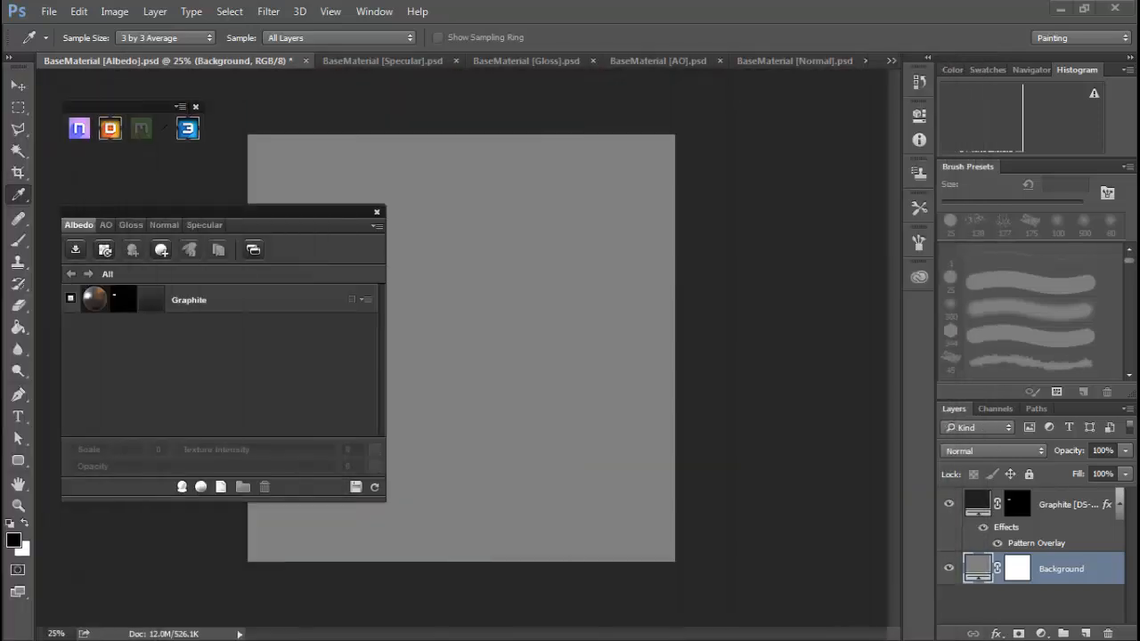
Open the material browser and look through the Megascans Wood, Metal and Fabric categories.
left_click(226, 503)
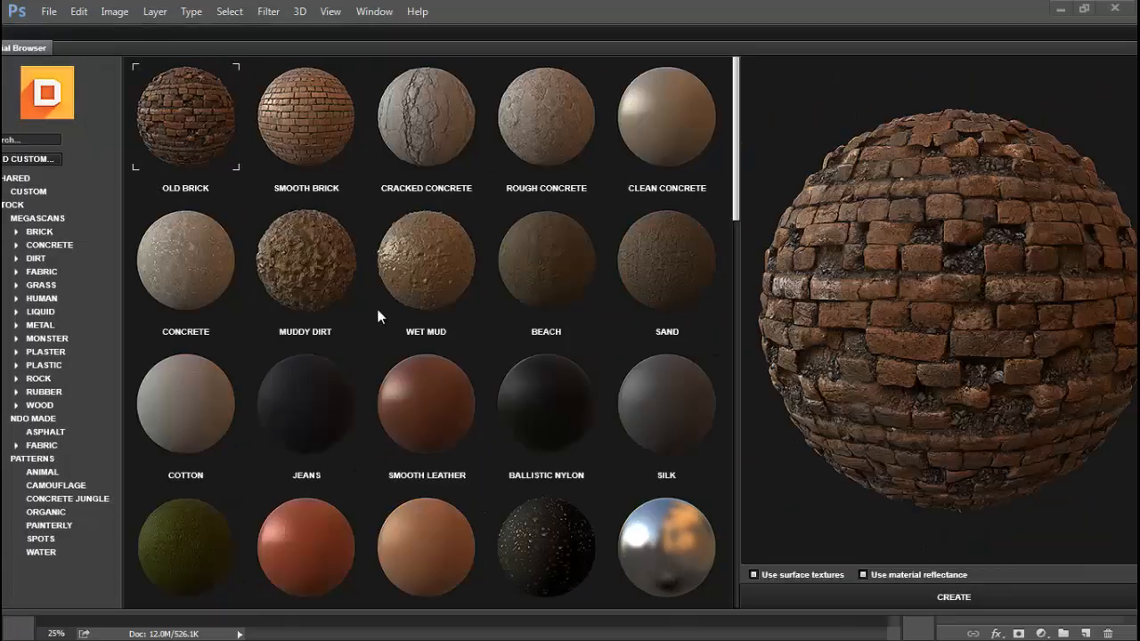
left_click_drag(492, 32, 499, 25)
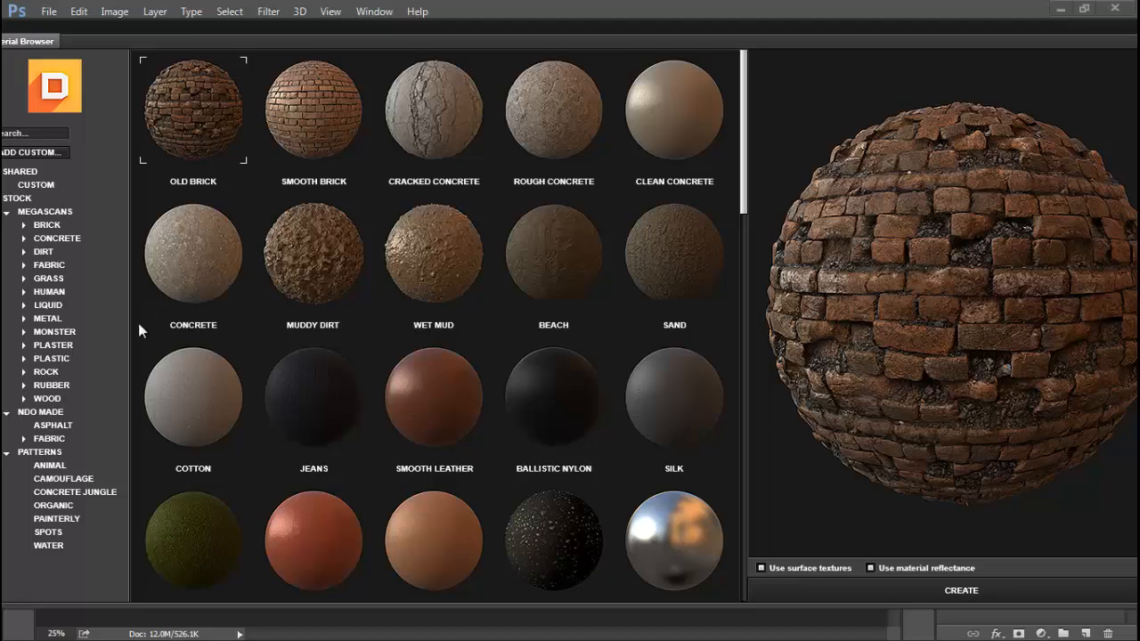
left_click(40, 399)
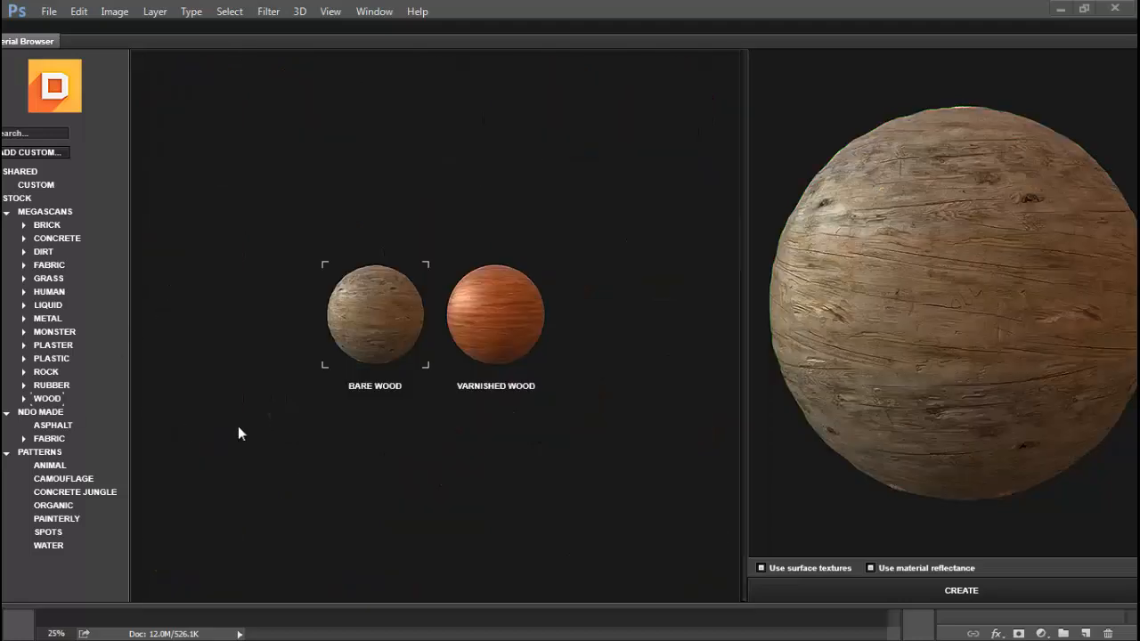
left_click(51, 319)
left_click(50, 265)
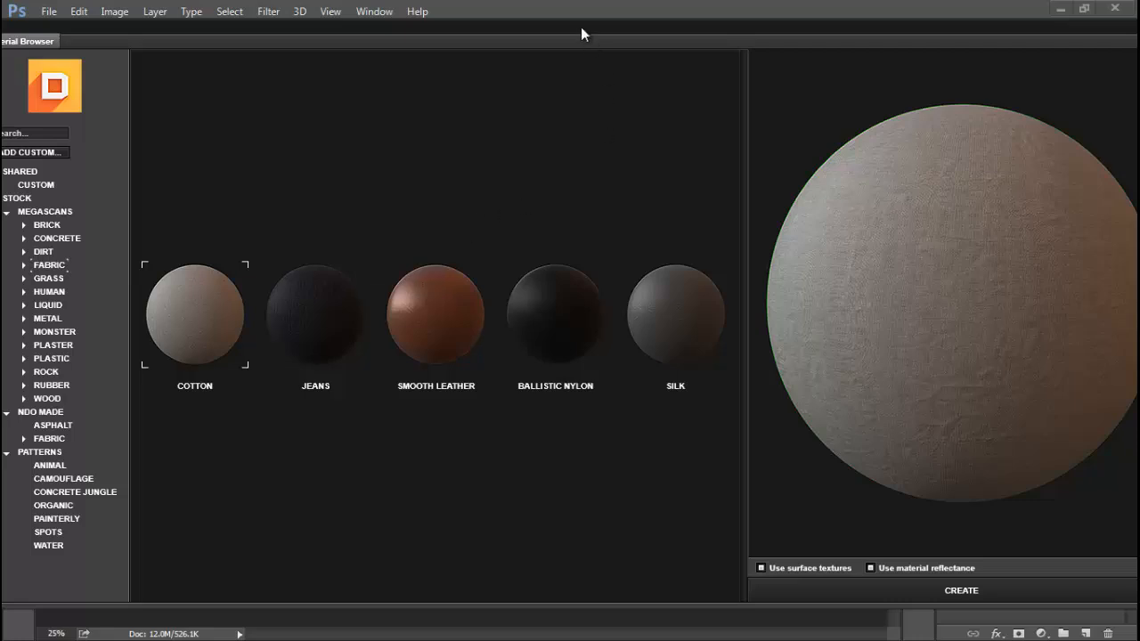
Close the current material browser and create the Varnished Cherry smart material from the base Wood category.
left_click_drag(579, 31, 487, 64)
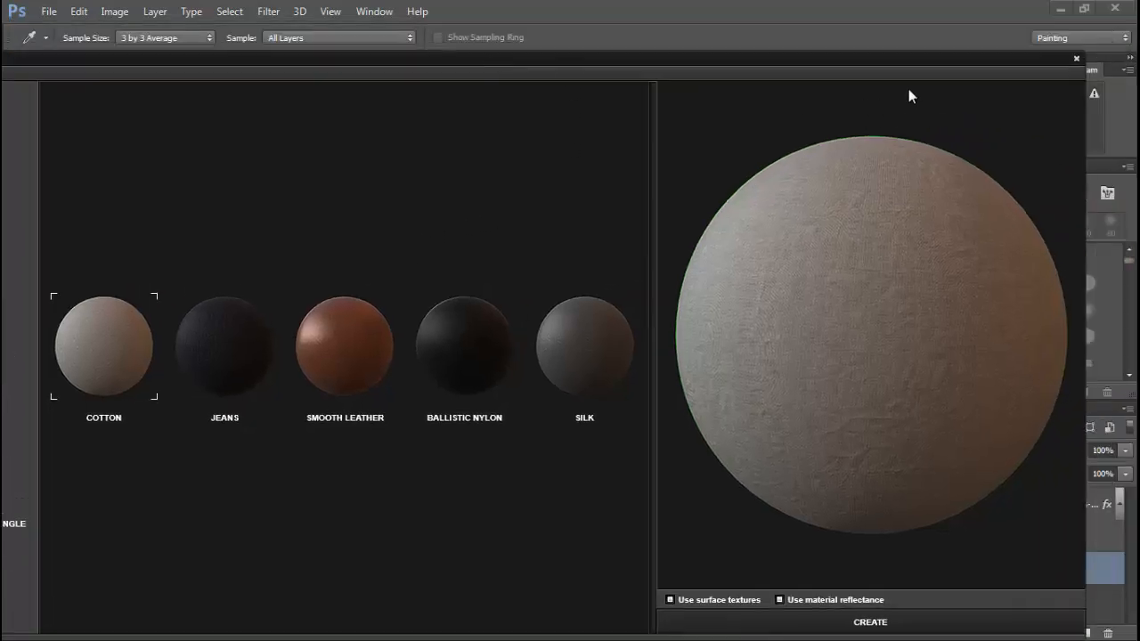
left_click(1077, 58)
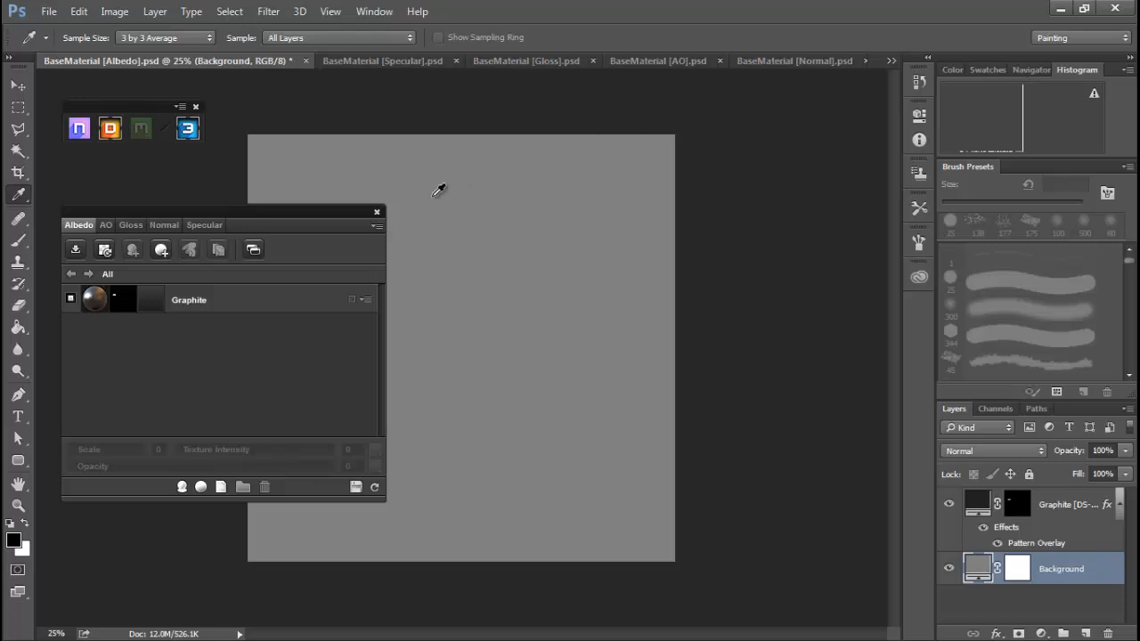
left_click(181, 489)
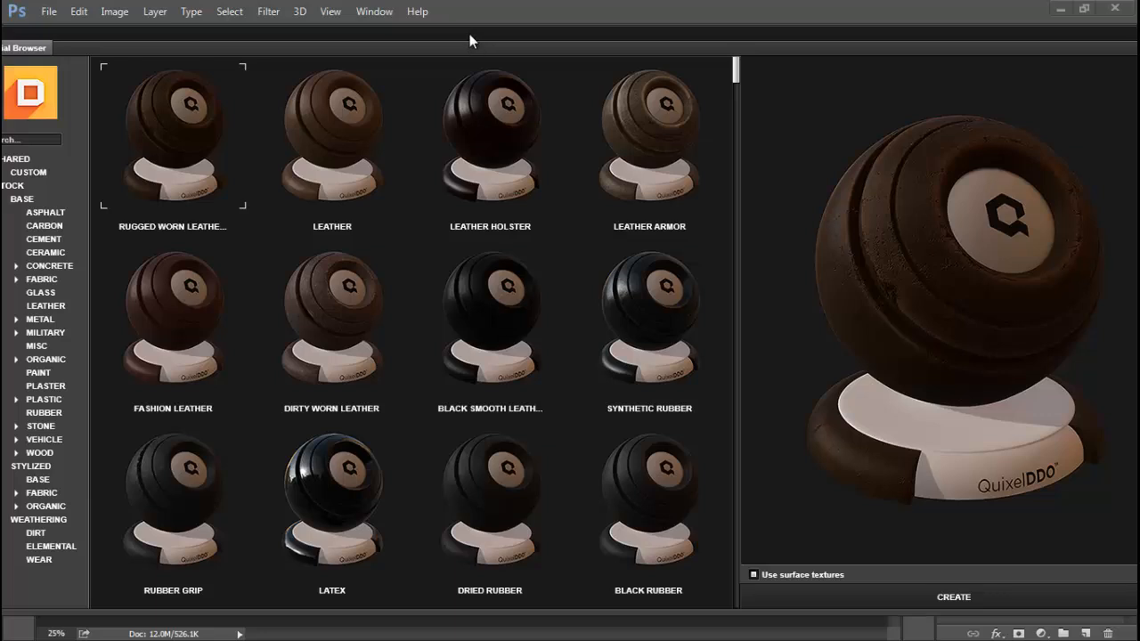
left_click_drag(470, 33, 511, 23)
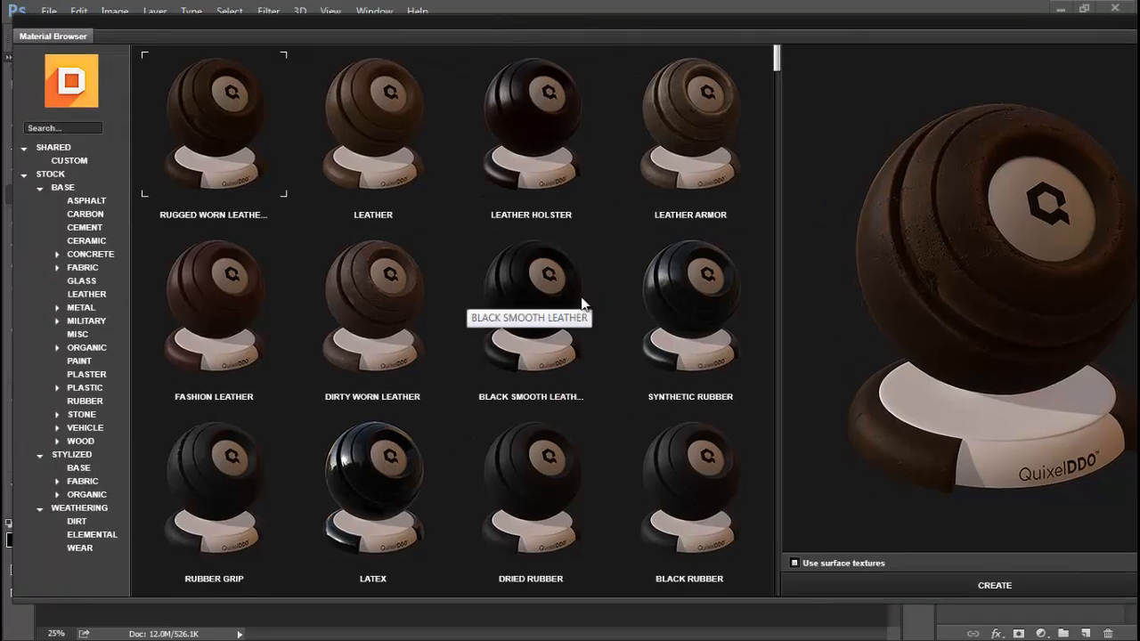
left_click(78, 442)
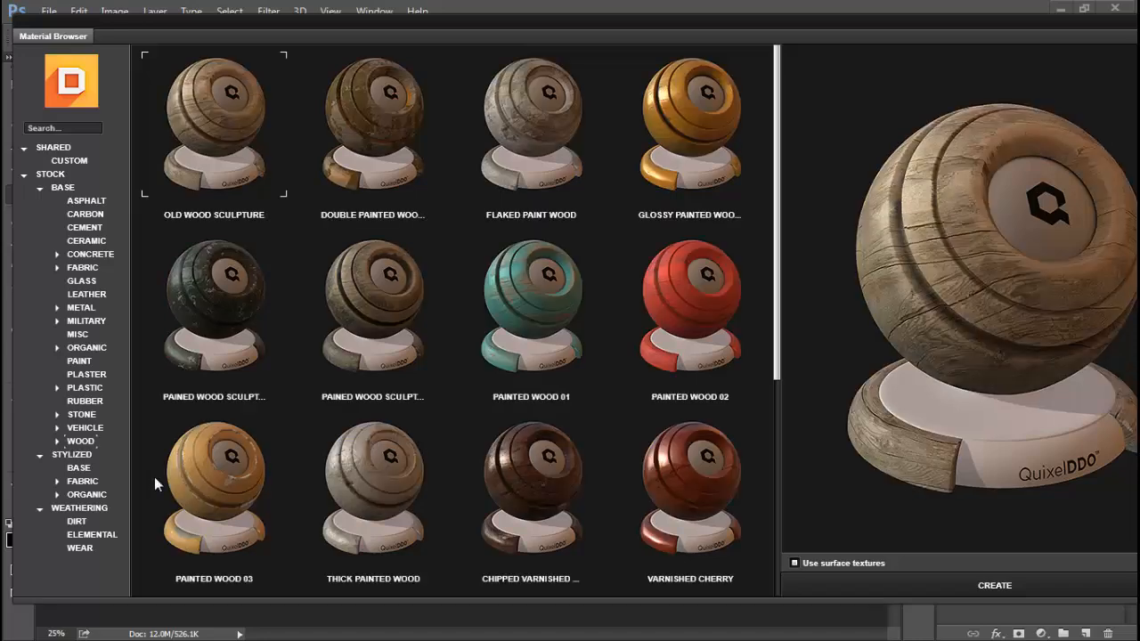
left_click_drag(777, 156, 771, 334)
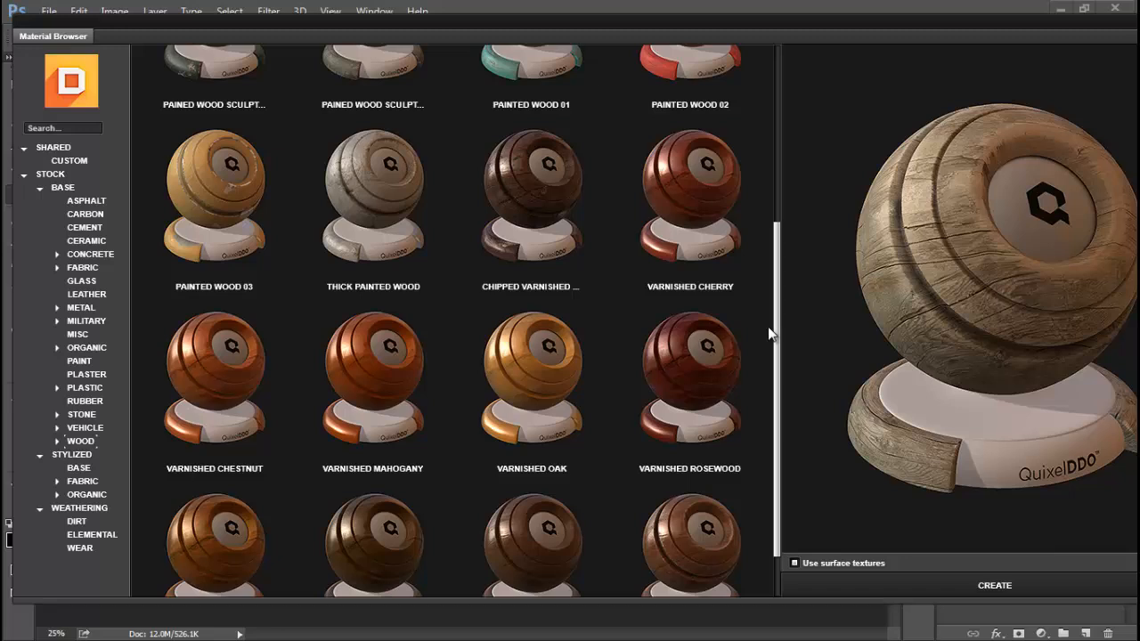
left_click(701, 206)
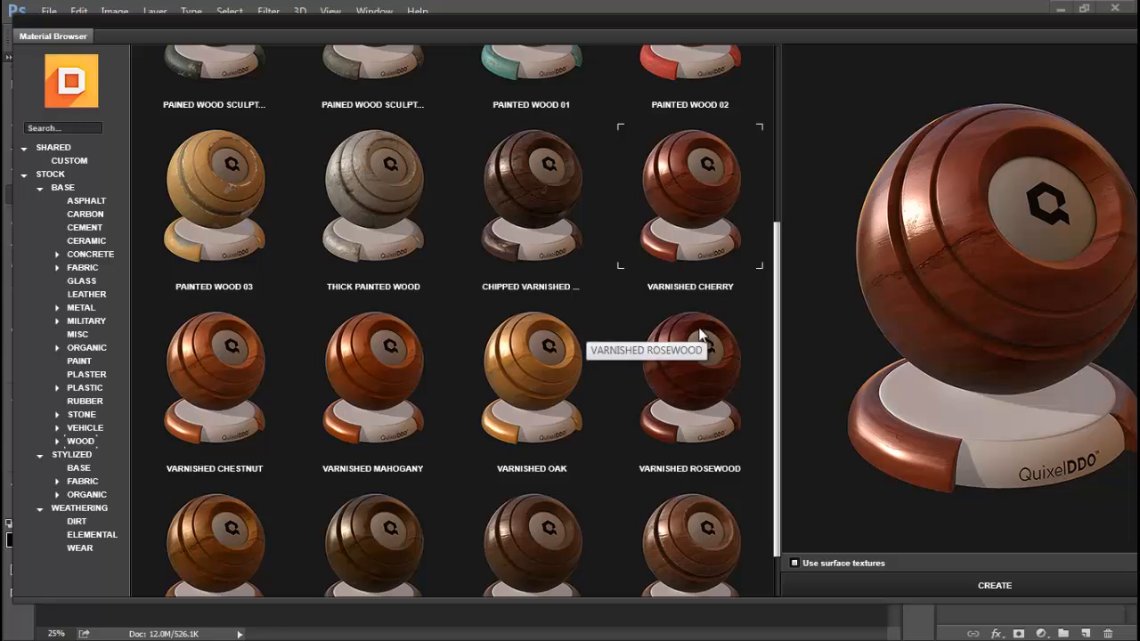
left_click(974, 587)
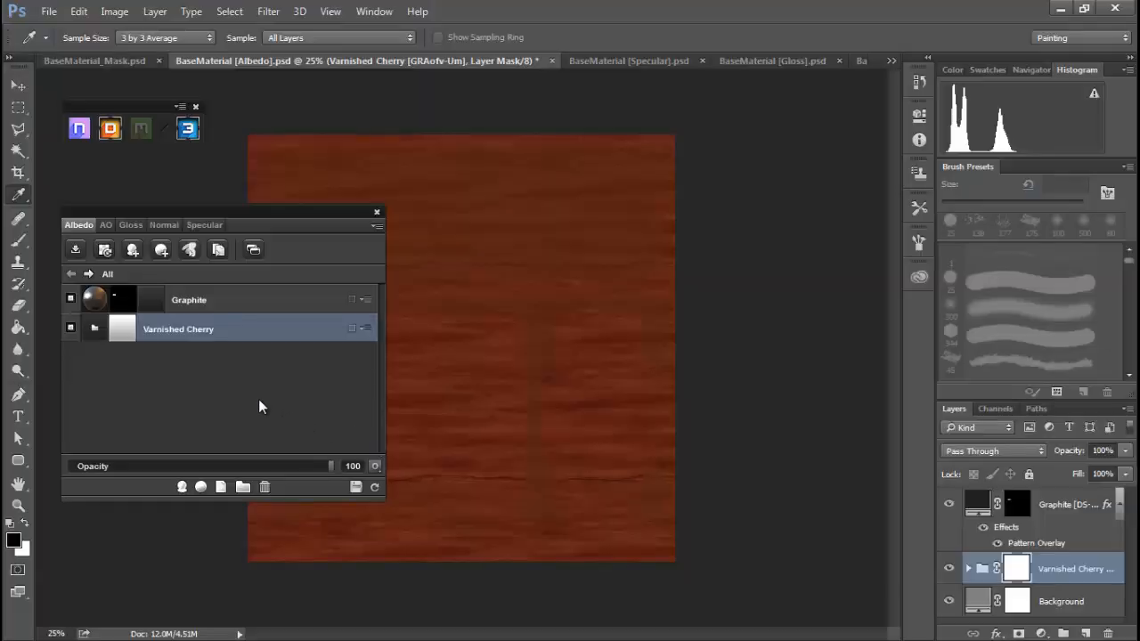
Inspect the Varnished Cherry material on the wall in the 3DO preview and look at the layers inside its group.
left_click_drag(2, 214, 544, 85)
left_click_drag(588, 335, 614, 458)
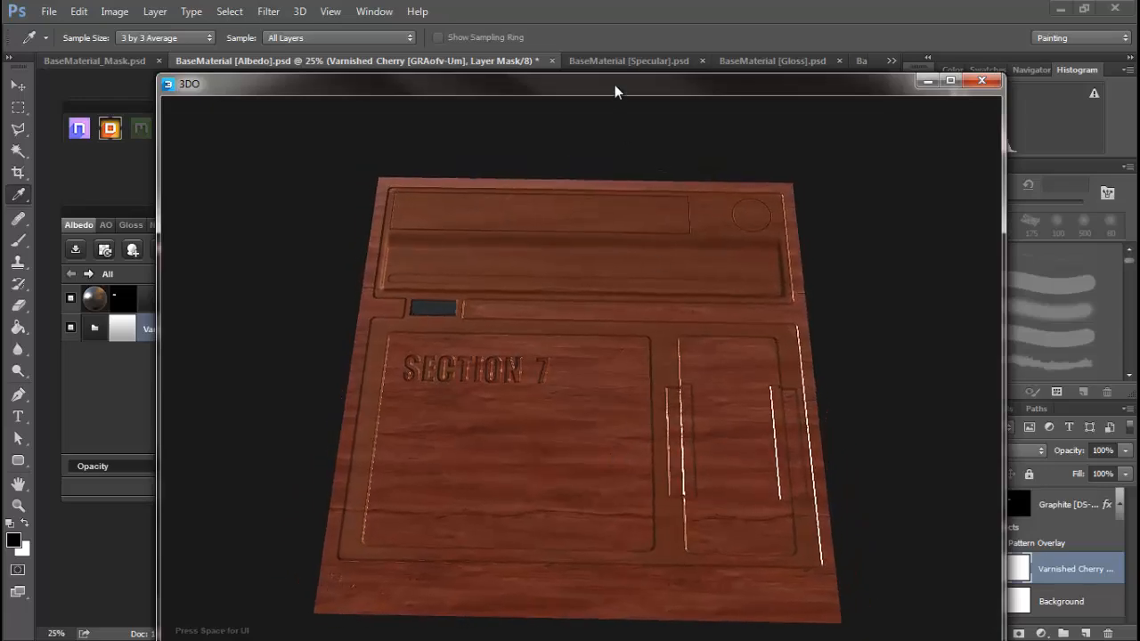
left_click_drag(614, 85, 0, 43)
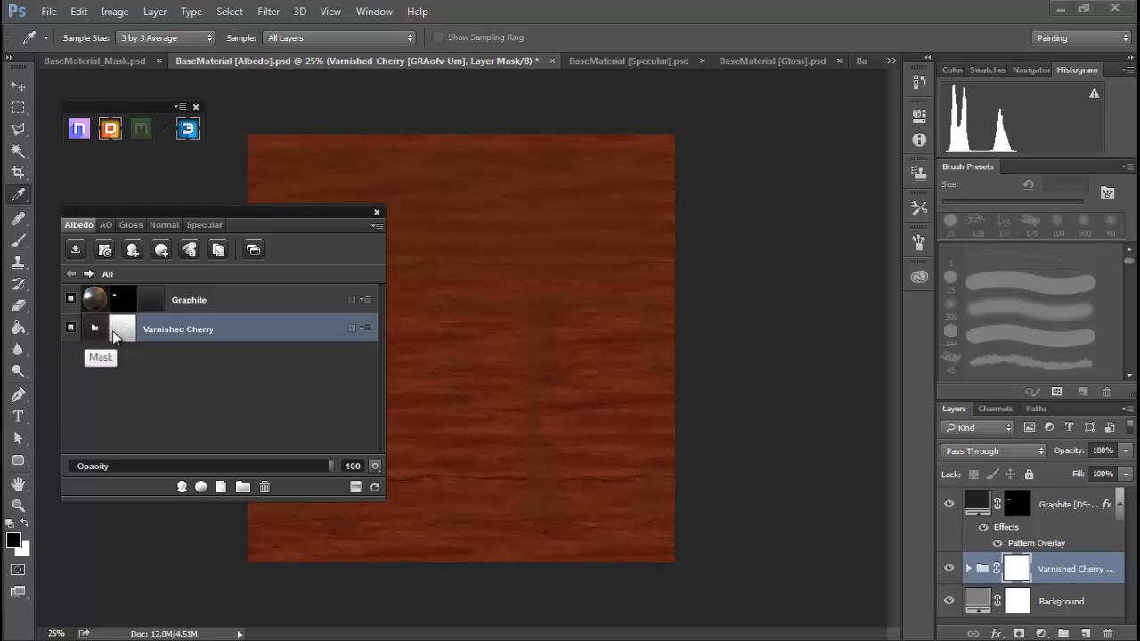
left_click(95, 330)
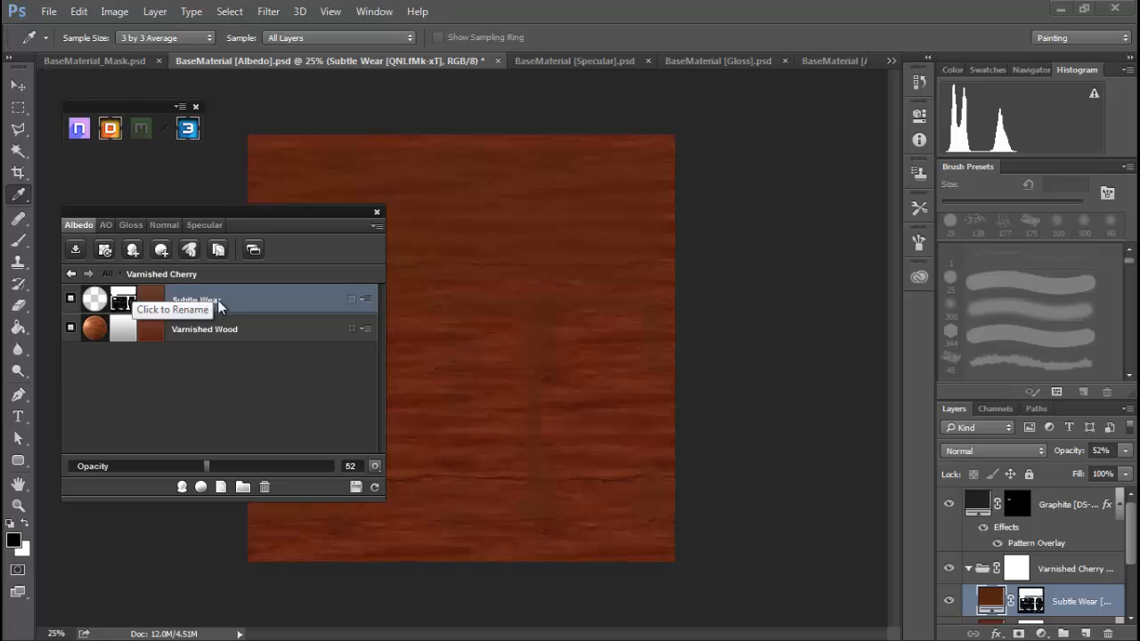
left_click(72, 274)
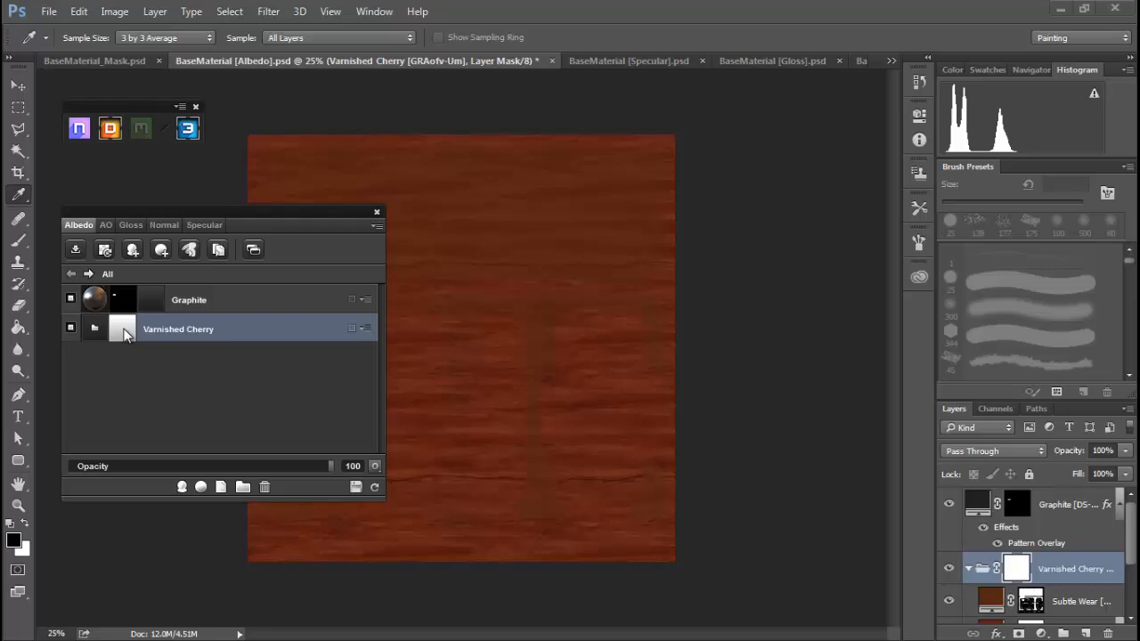
Mask the Varnished Cherry group to the blue ID color and check the wall in the 3DO preview.
left_click(125, 335)
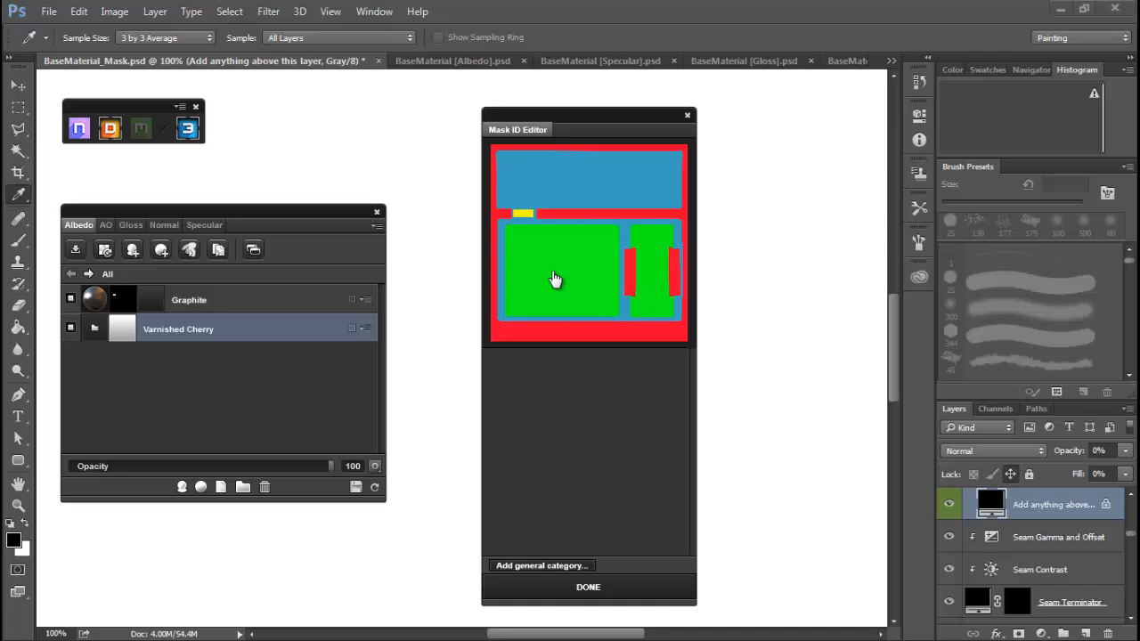
left_click(588, 176)
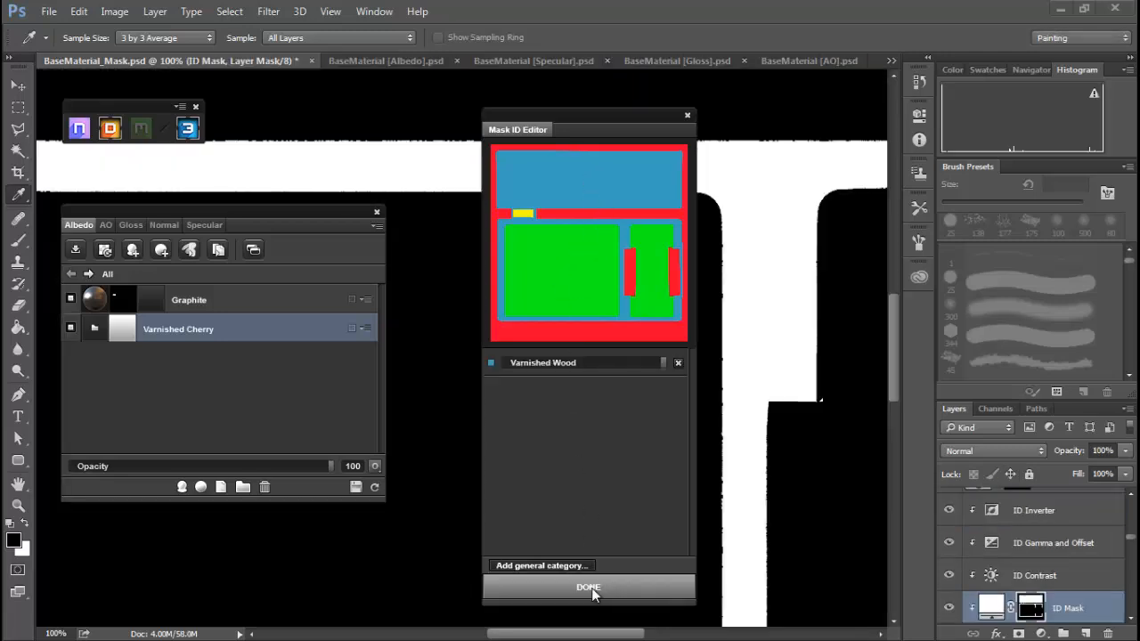
left_click(590, 590)
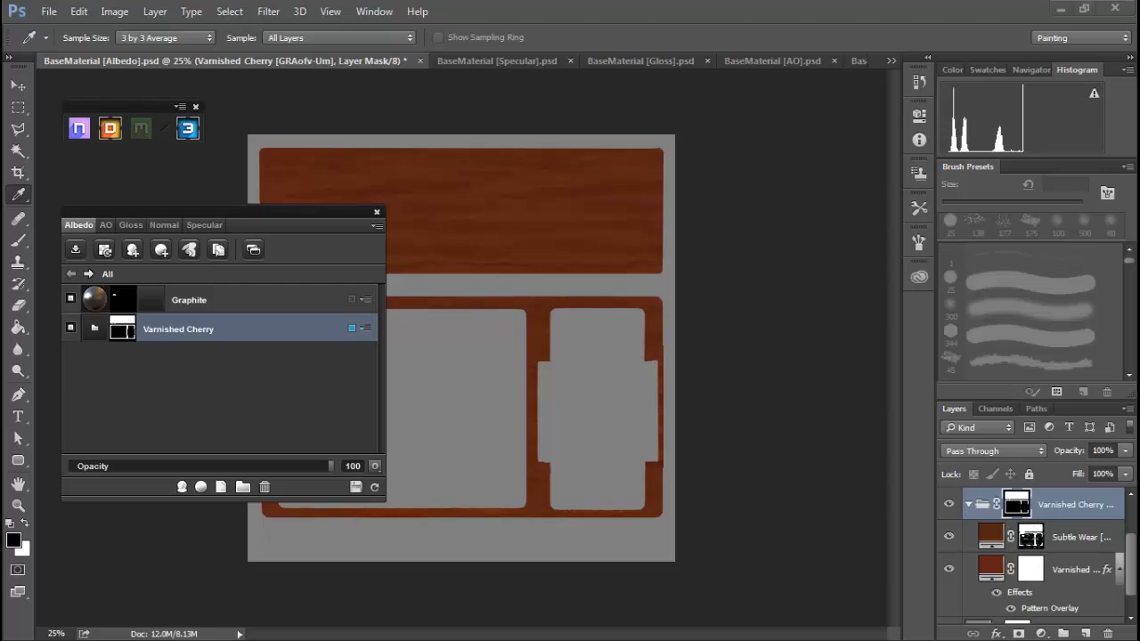
left_click_drag(2, 114, 643, 40)
mouse_move(592, 354)
left_mouse_down()
mouse_move(589, 273)
mouse_move(592, 373)
mouse_move(599, 333)
left_mouse_up()
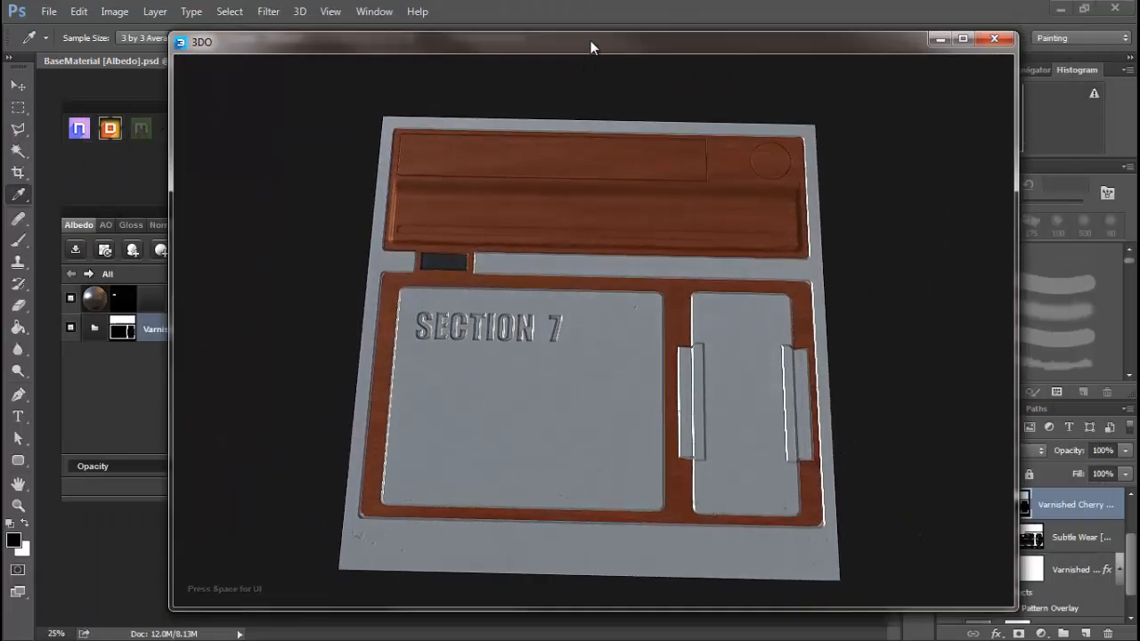
left_click_drag(575, 49, 1, 49)
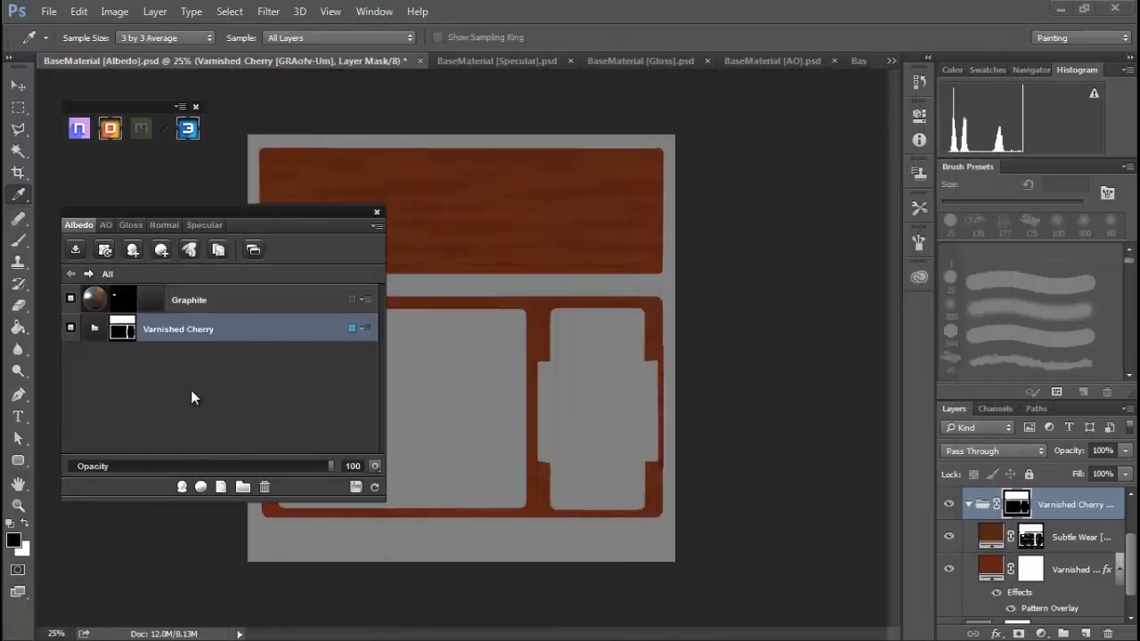
Create the Copper smart material from the Decorative metals and view it on the wall in the 3DO preview.
left_click(181, 487)
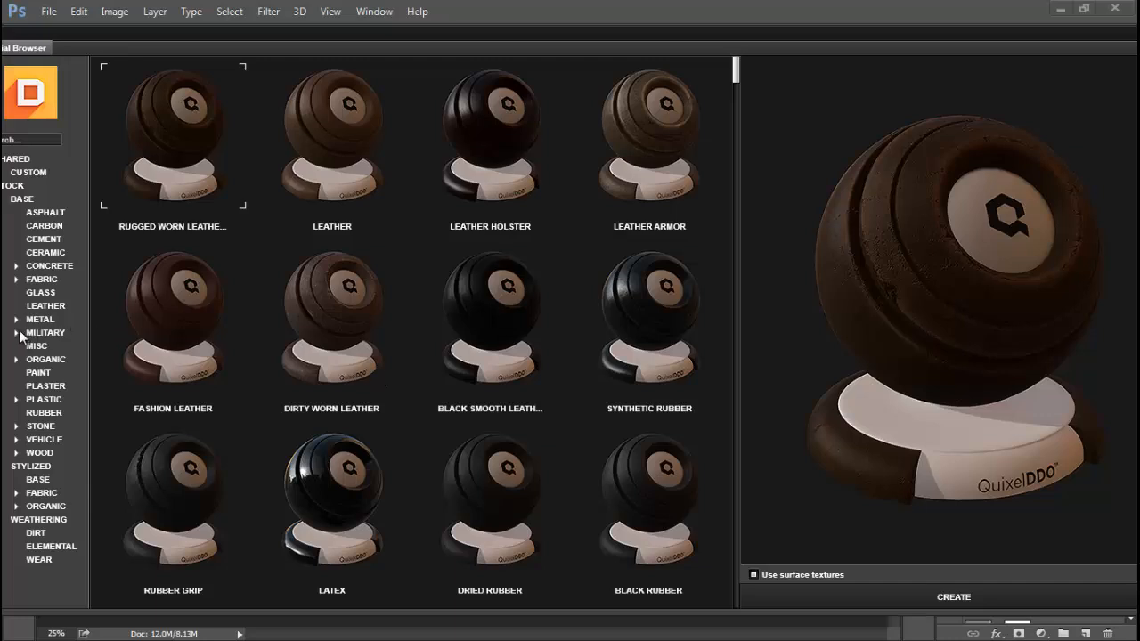
left_click(16, 319)
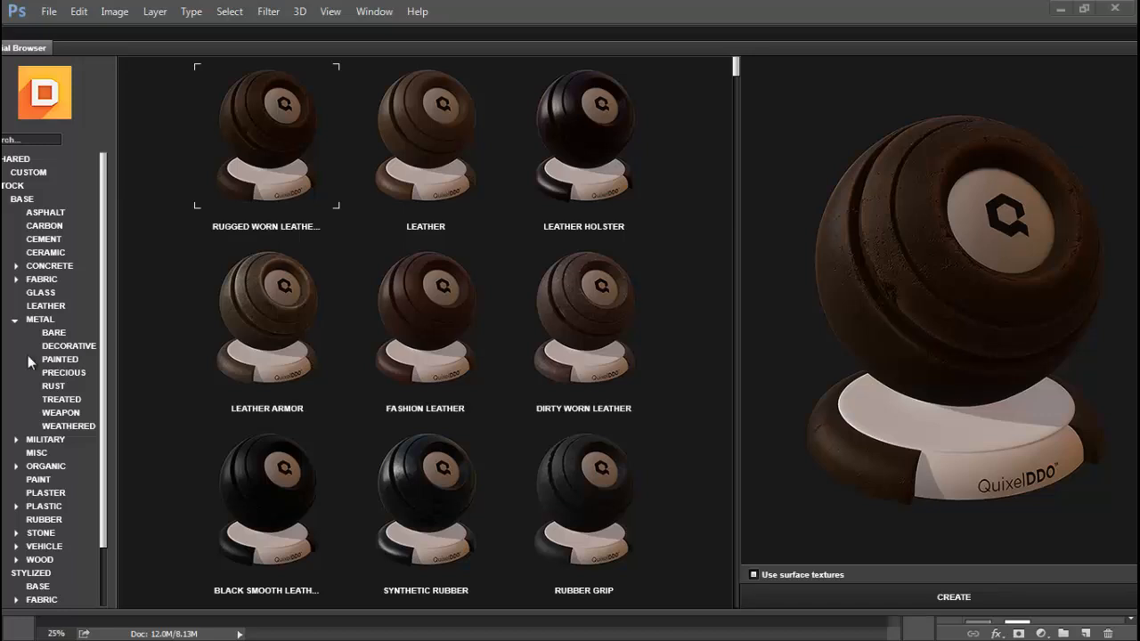
left_click(71, 345)
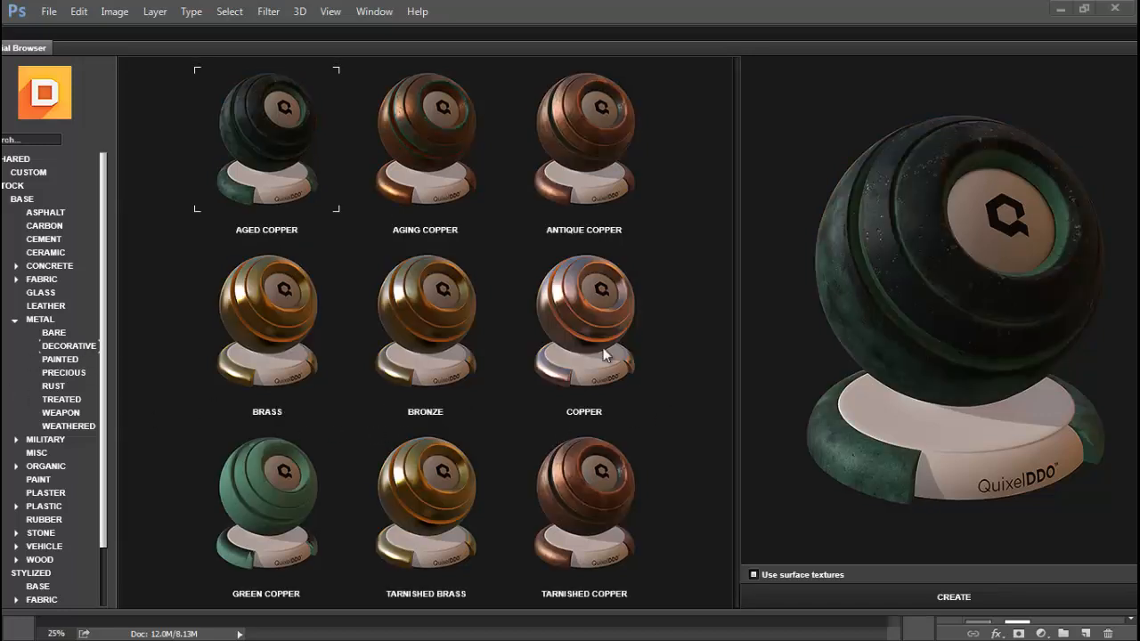
left_click(587, 321)
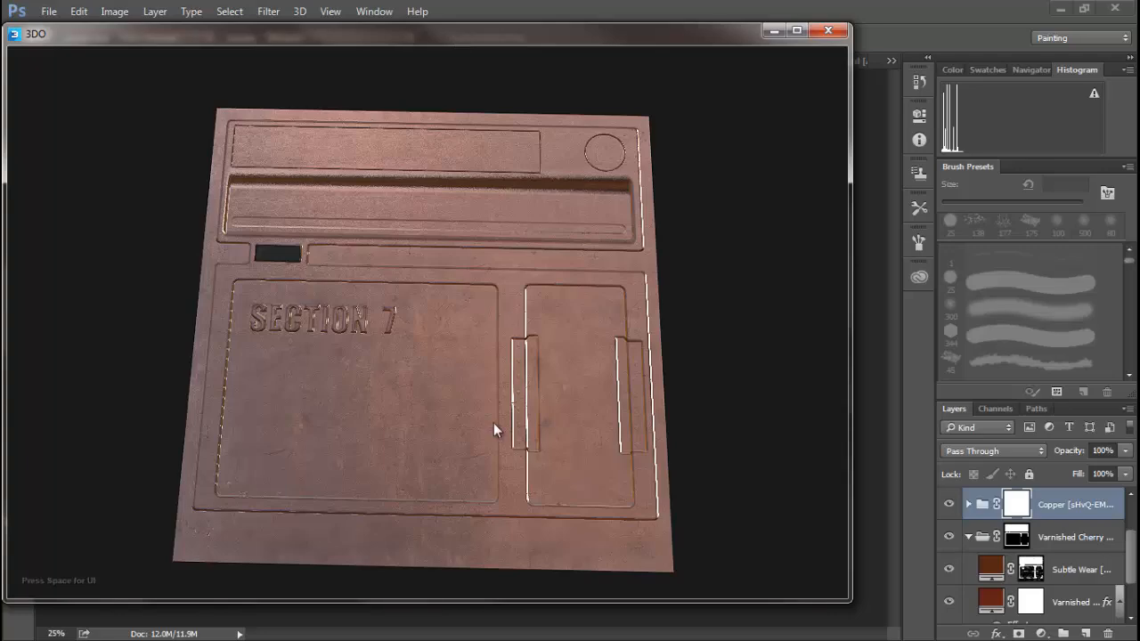
left_click_drag(493, 423, 460, 256)
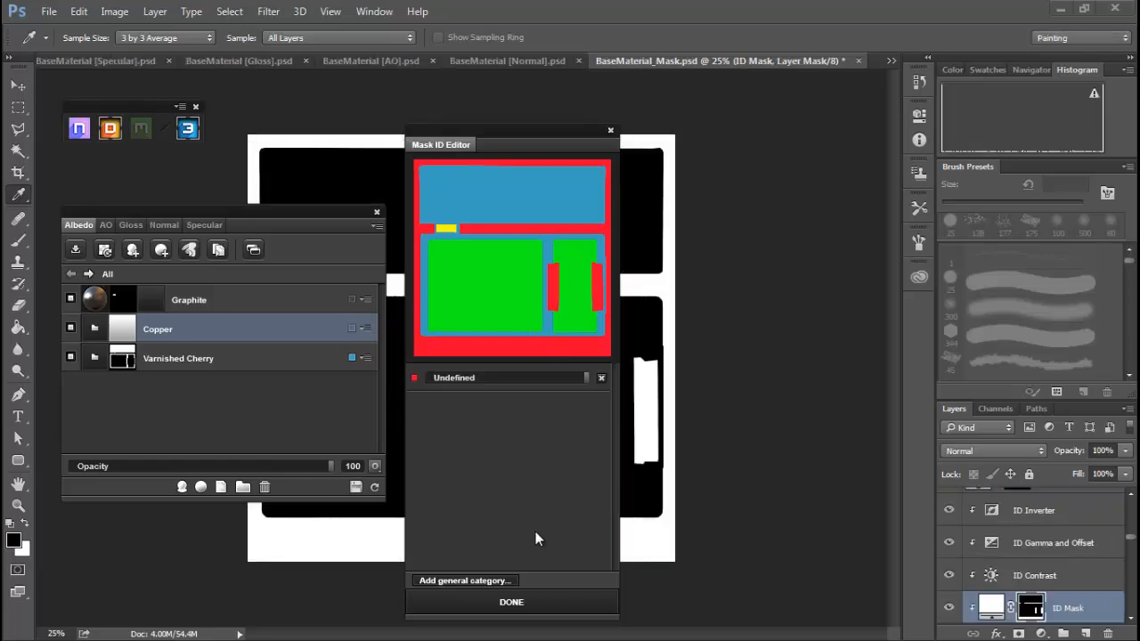
Restrict the Copper group's mask to the red ID color and finish the mask edit.
scroll(508, 305, "up", 4)
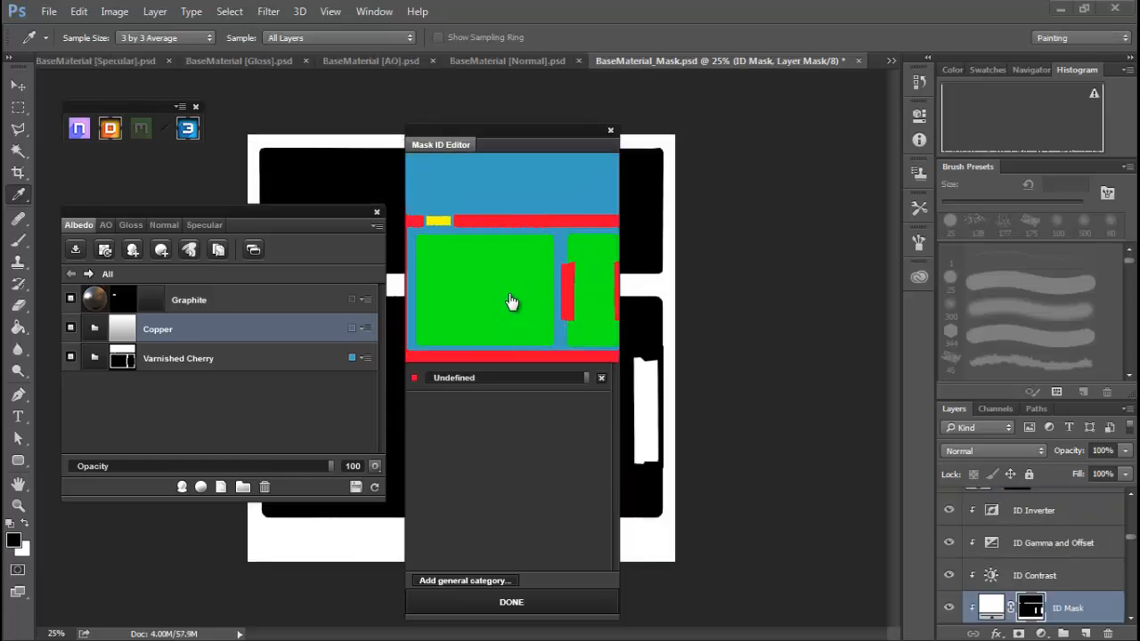
scroll(512, 303, "down", 4)
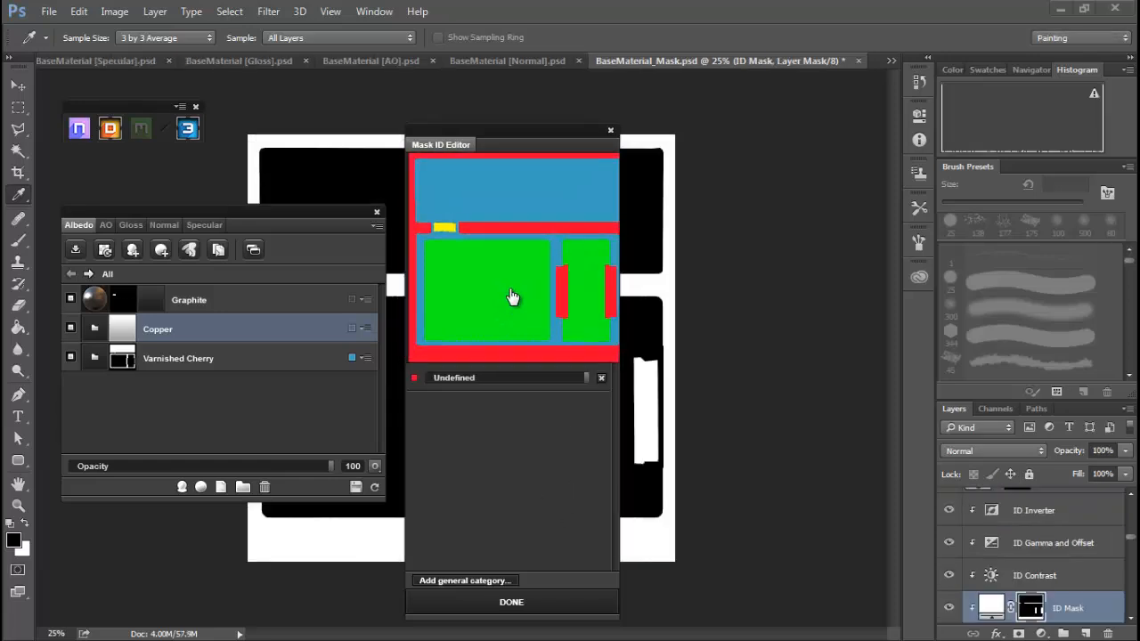
left_click(501, 605)
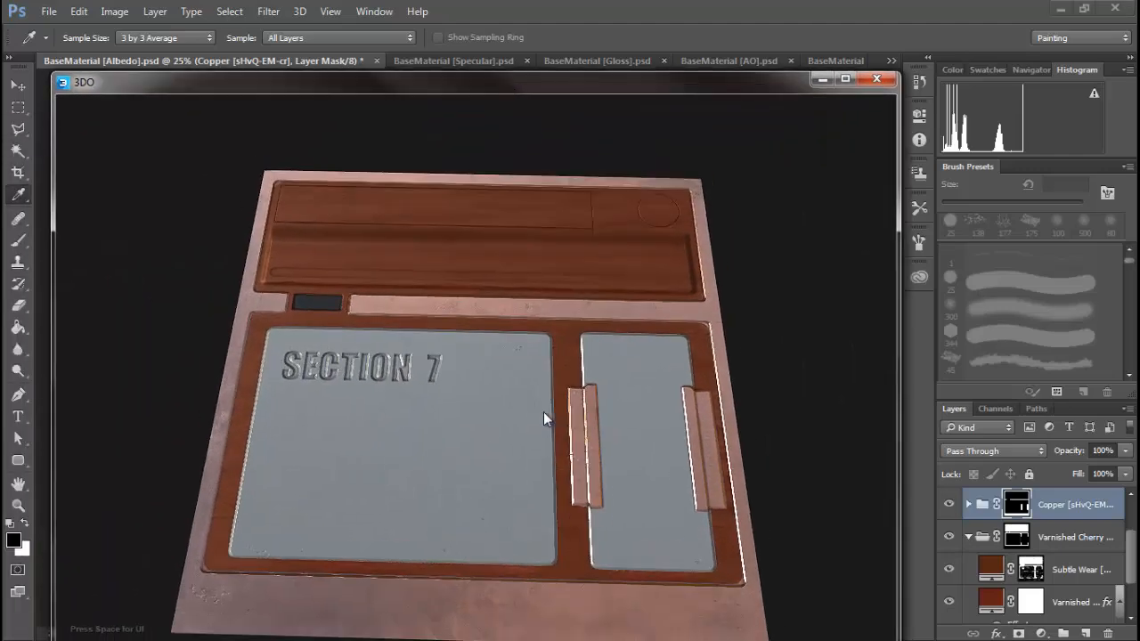
Examine the copper frame and cherry panels of the wall in the 3DO preview, up close and from different angles.
left_click_drag(484, 441, 490, 359)
scroll(484, 384, "up", 3)
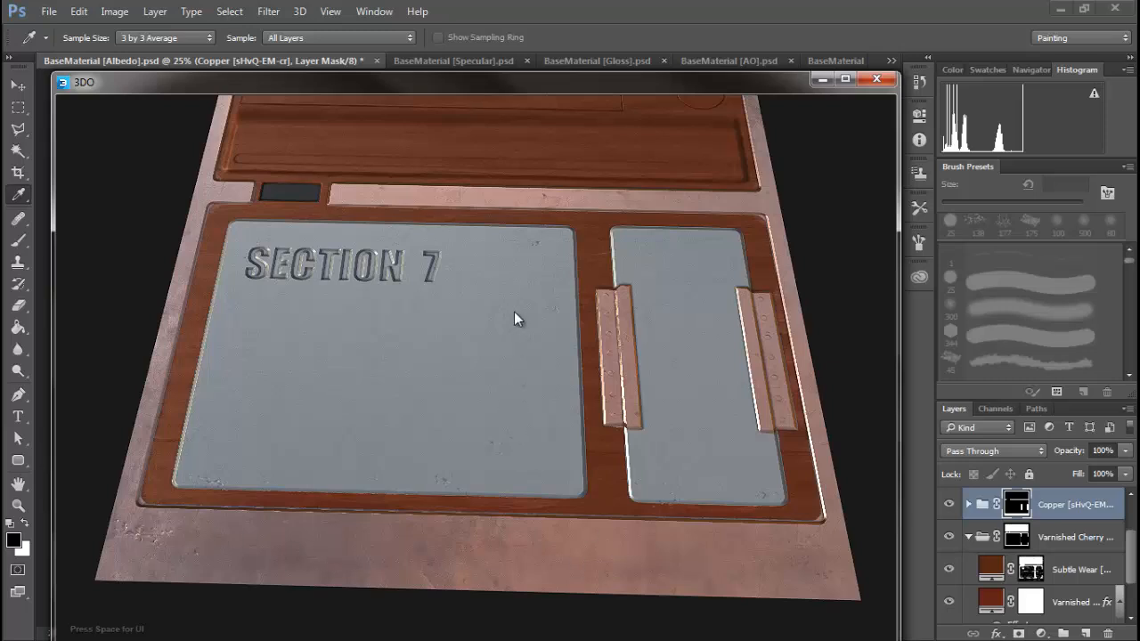
left_click_drag(514, 312, 480, 327)
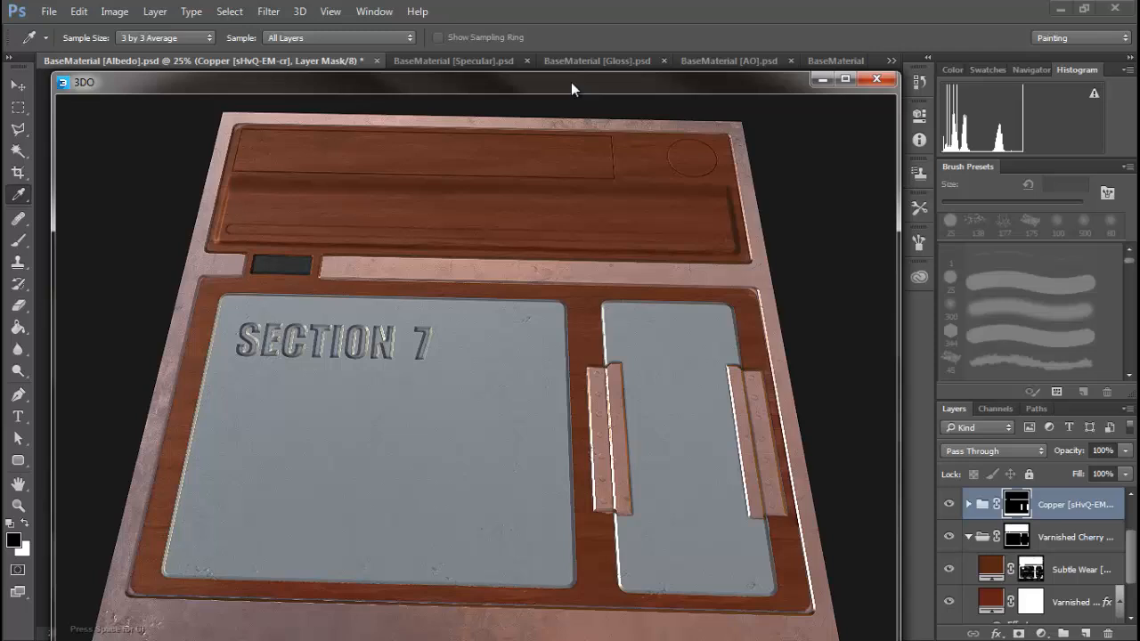
left_click_drag(571, 82, 0, 78)
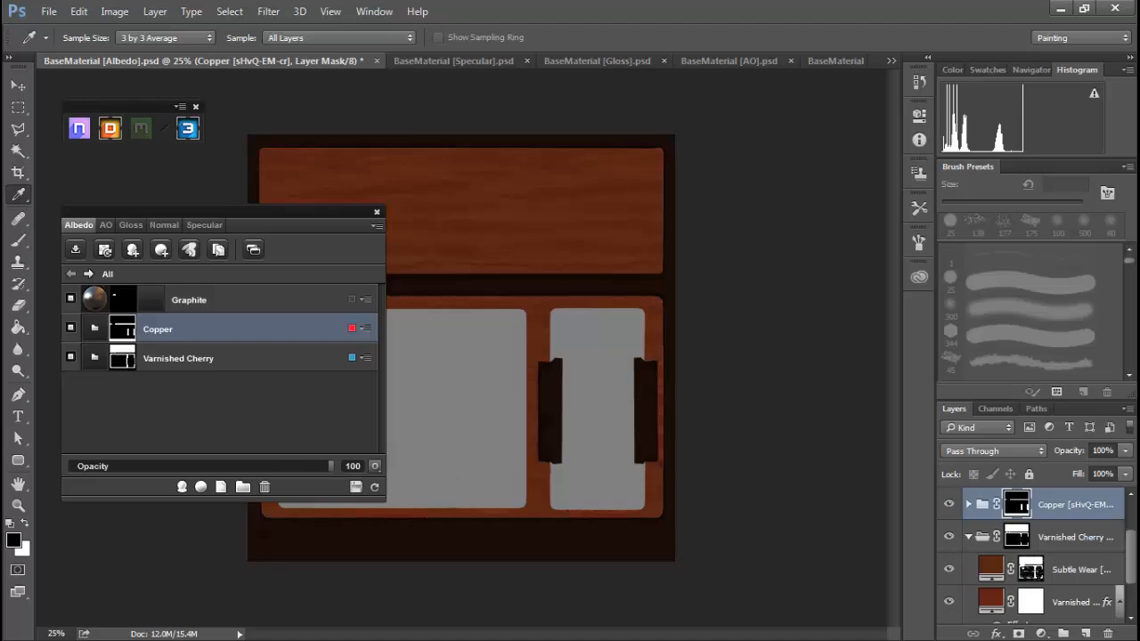
key("alt+Tab")
left_click_drag(654, 93, 601, 40)
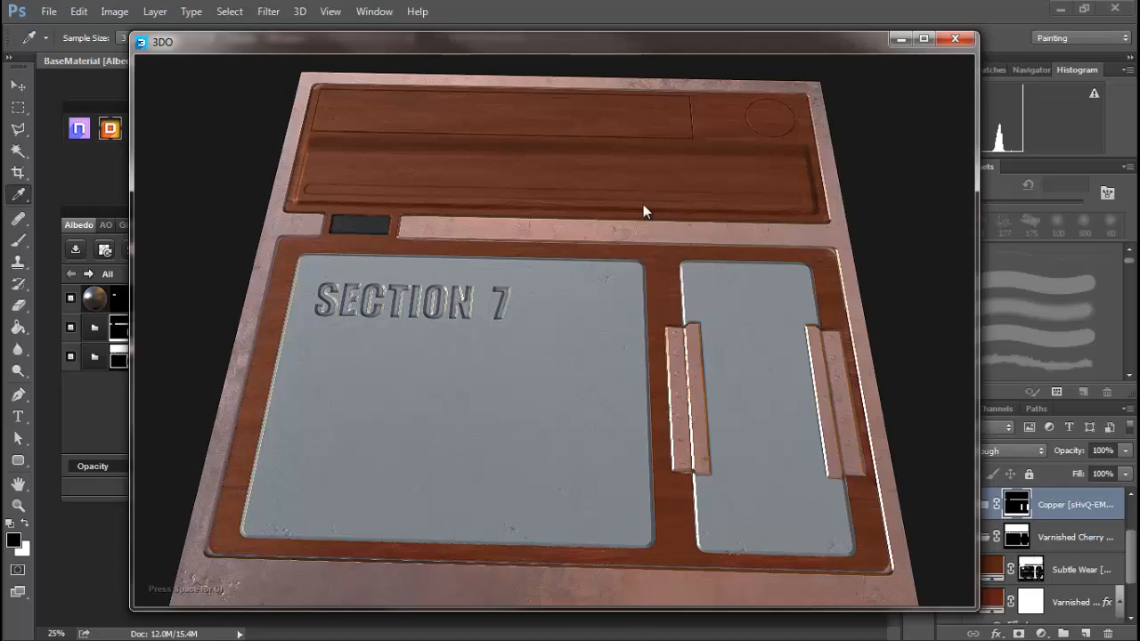
key("alt+Tab")
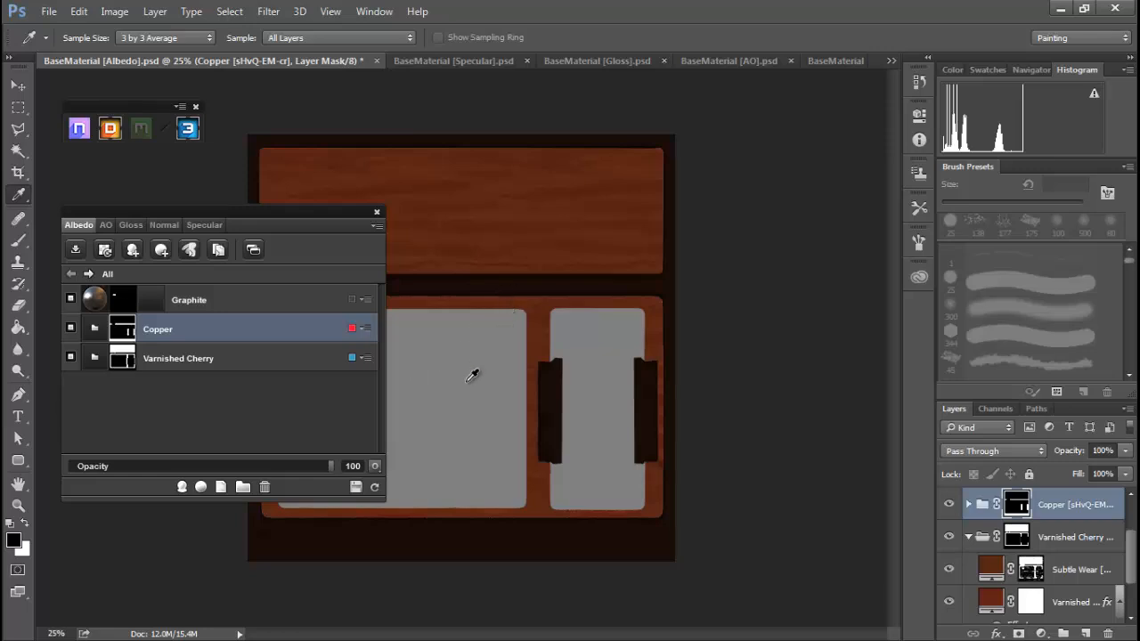
Change the color of the Copper layer inside the Copper group to the light brown 977752.
left_click(97, 328)
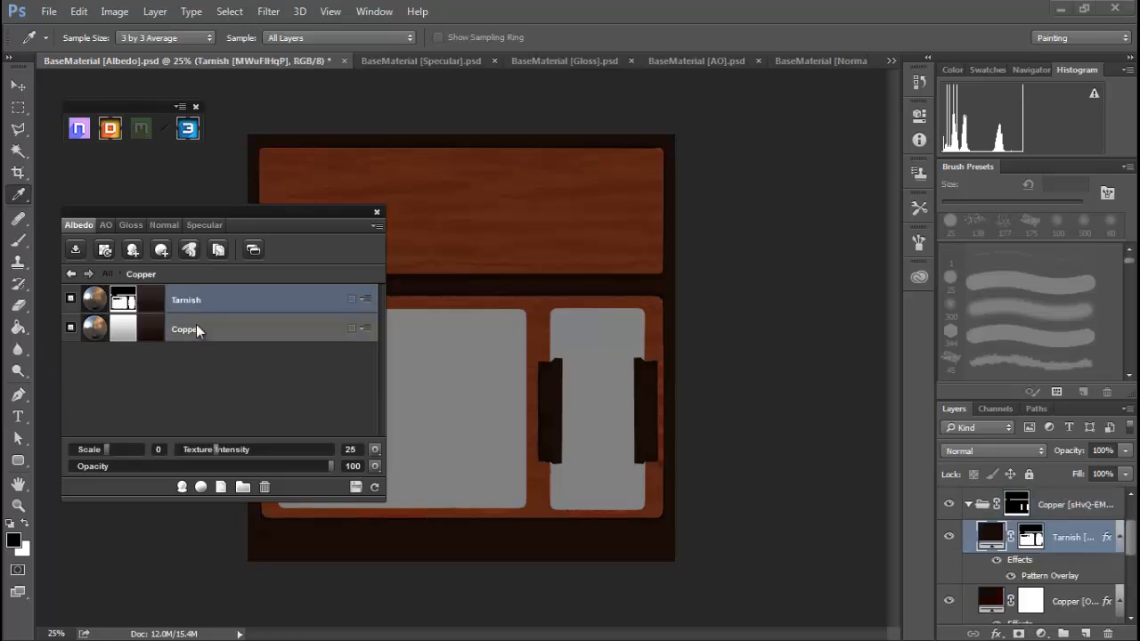
double_click(152, 334)
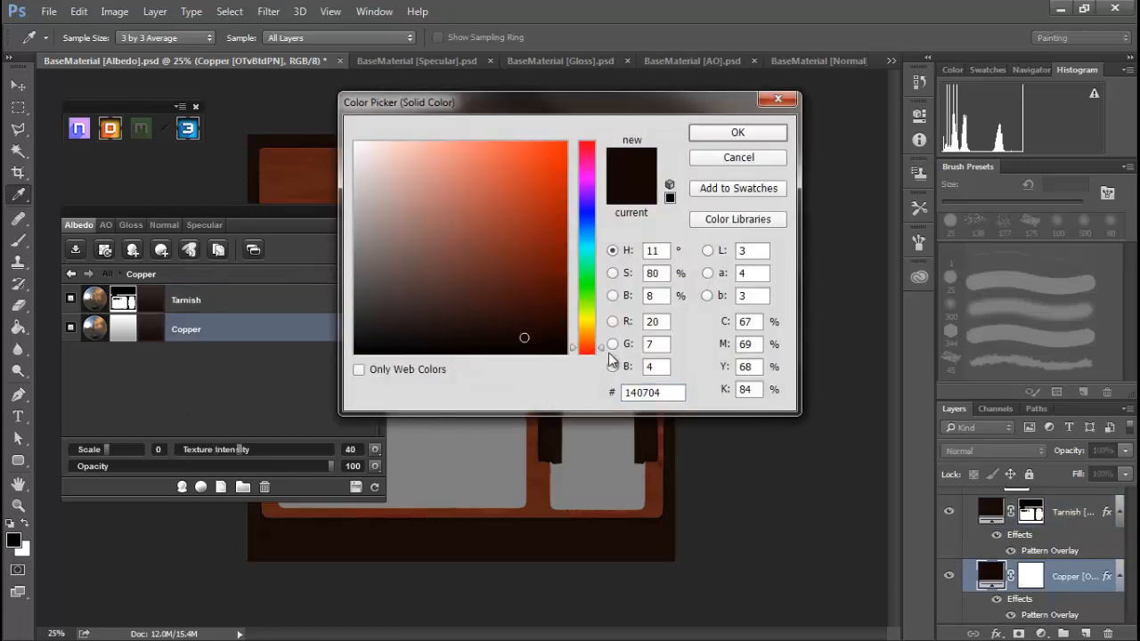
left_click_drag(607, 354, 604, 347)
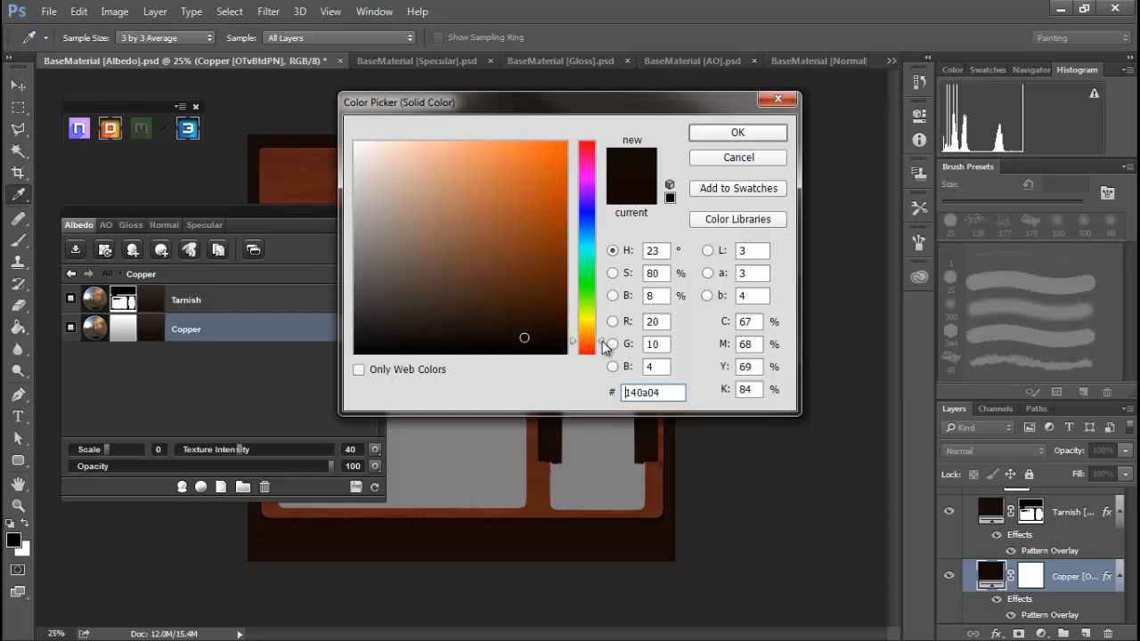
left_click(448, 234)
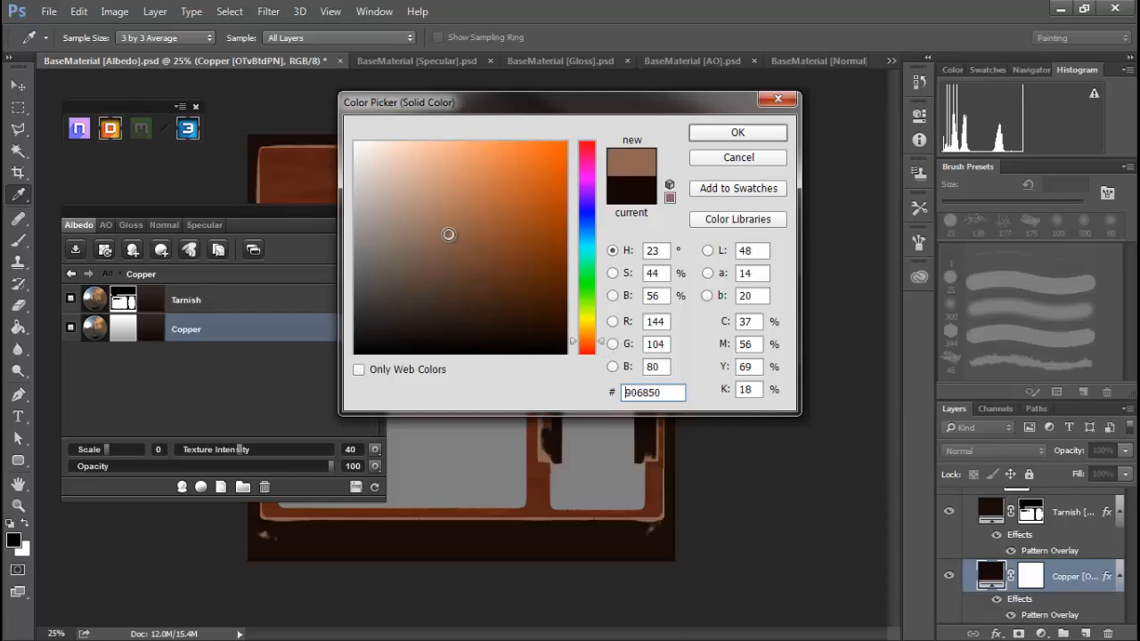
left_click(437, 224)
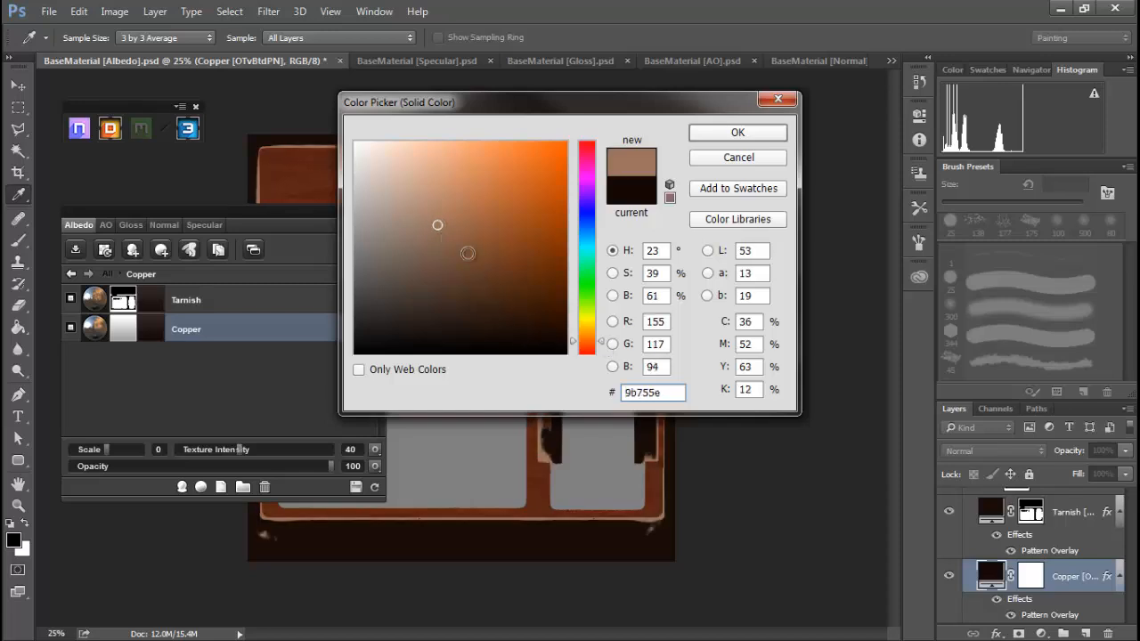
left_click_drag(601, 341, 600, 343)
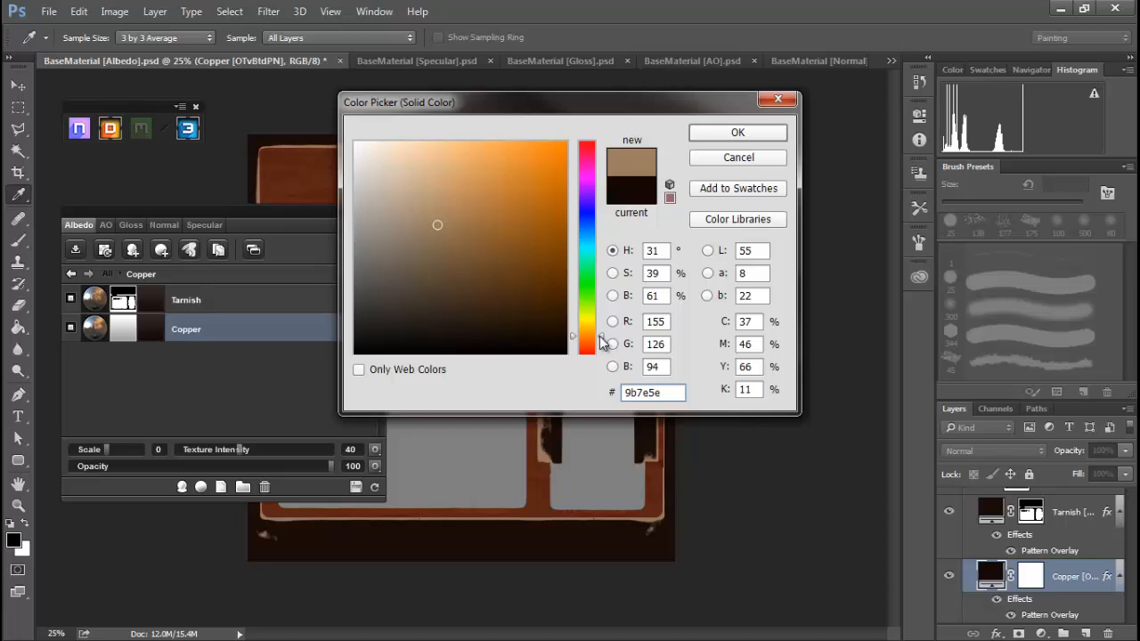
left_click(454, 225)
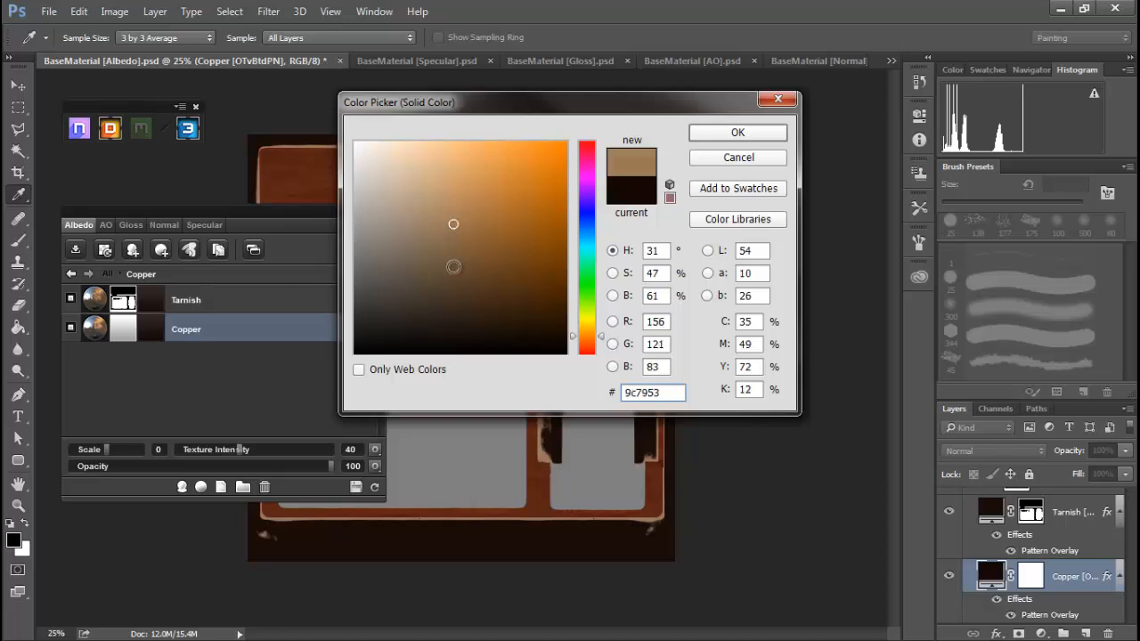
left_click(602, 330)
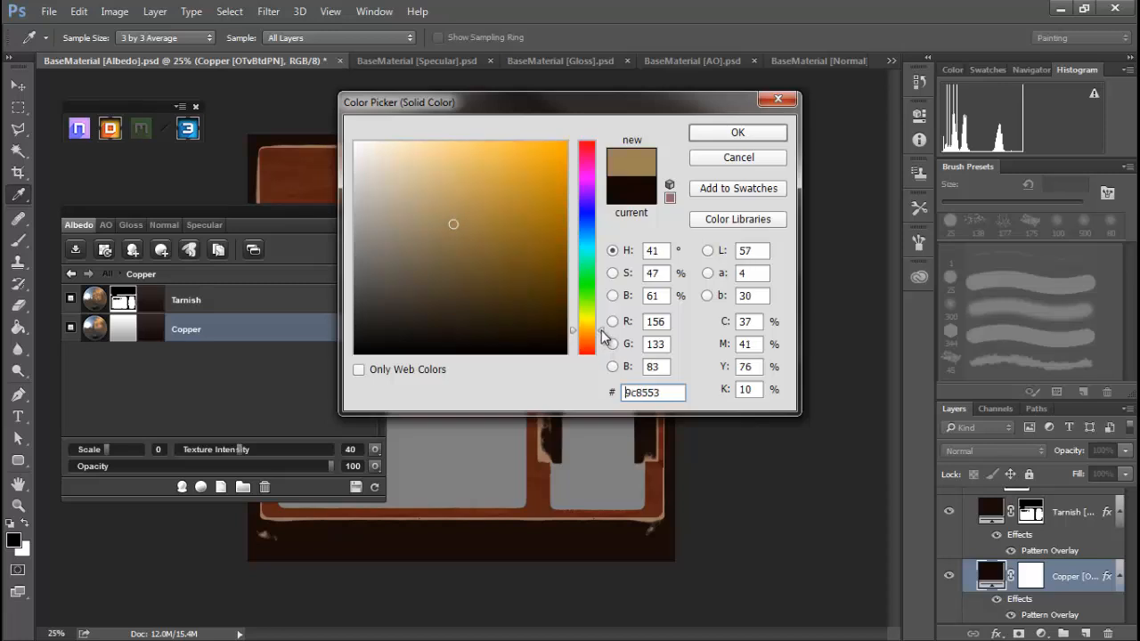
left_click_drag(601, 330, 603, 344)
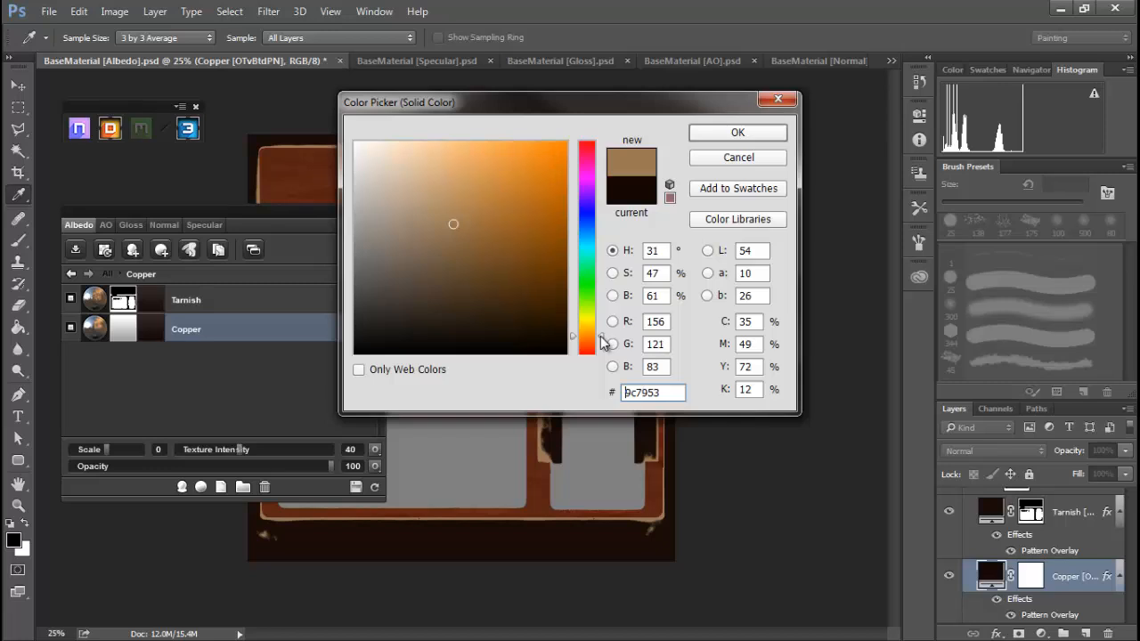
left_click_drag(603, 344, 601, 344)
left_click(445, 221)
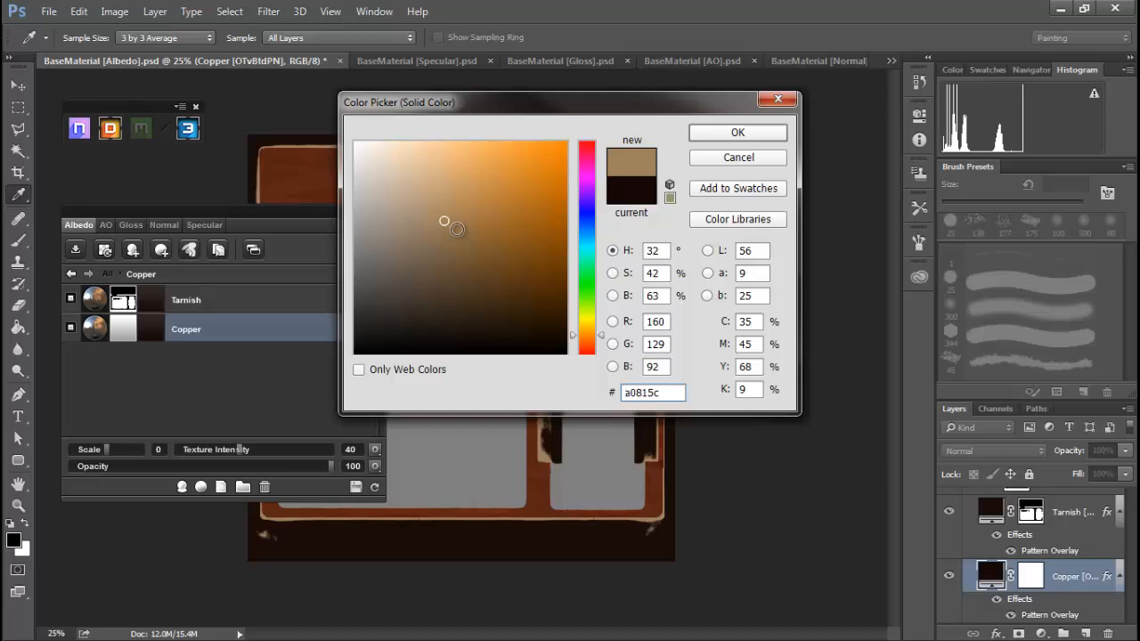
left_click(451, 228)
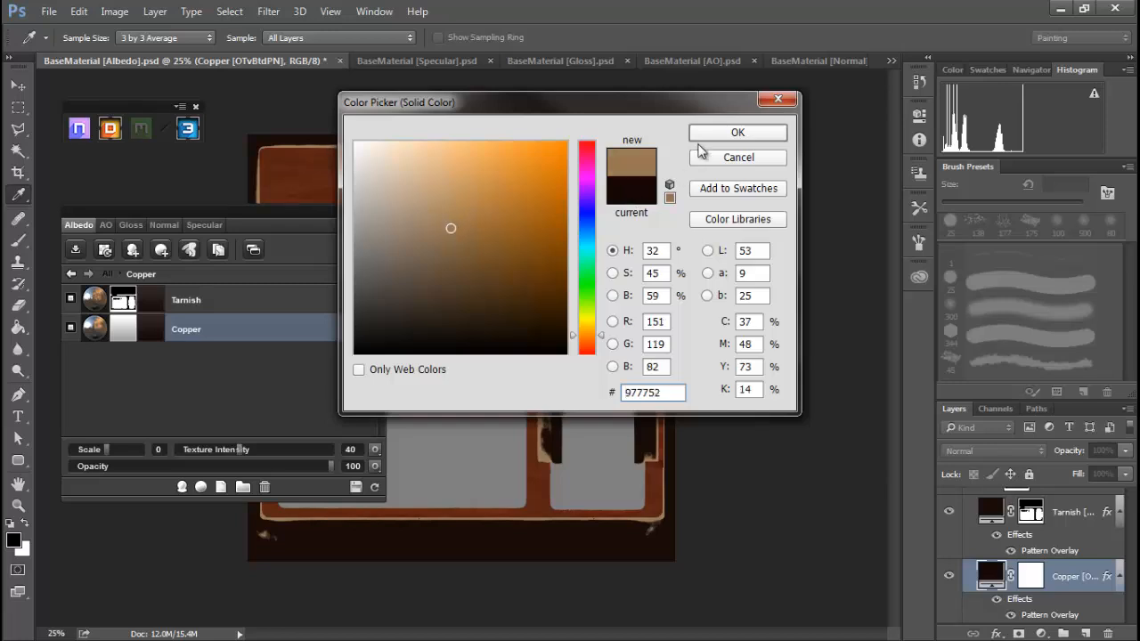
left_click(727, 134)
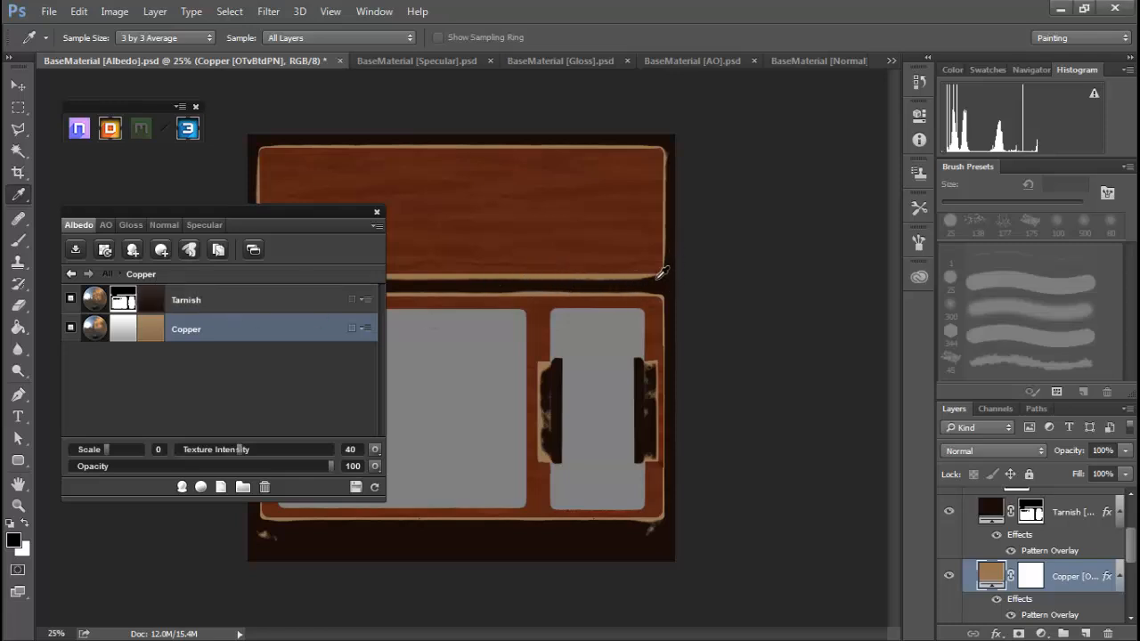
Change the color of the Tarnish layer in the Copper group to the darker brown 866b4b.
left_click(153, 301)
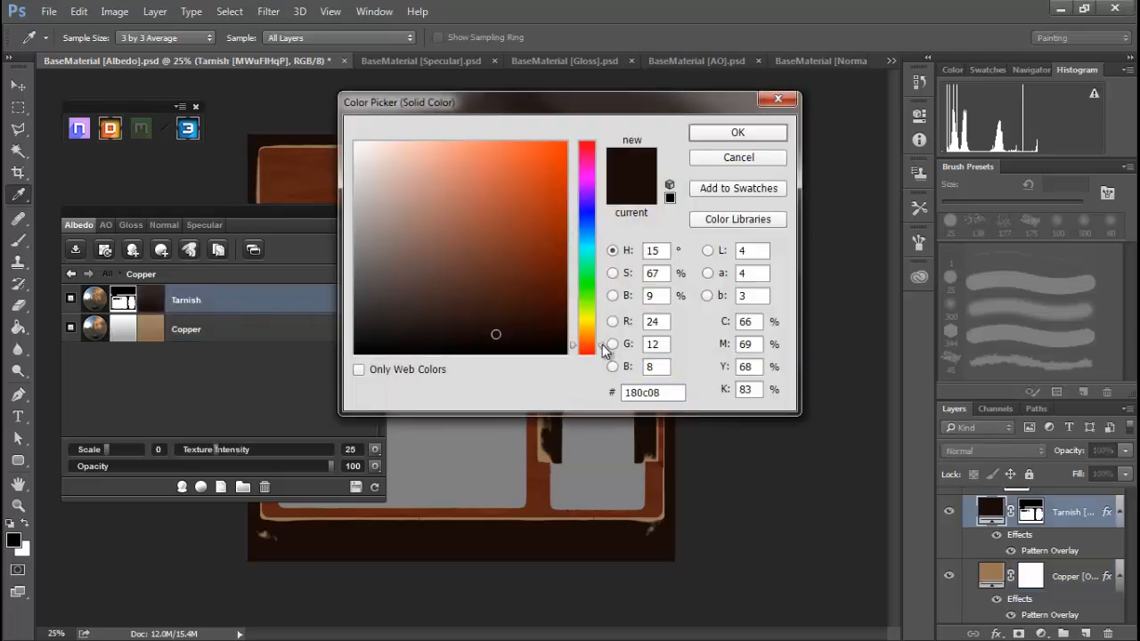
left_click_drag(602, 346, 603, 340)
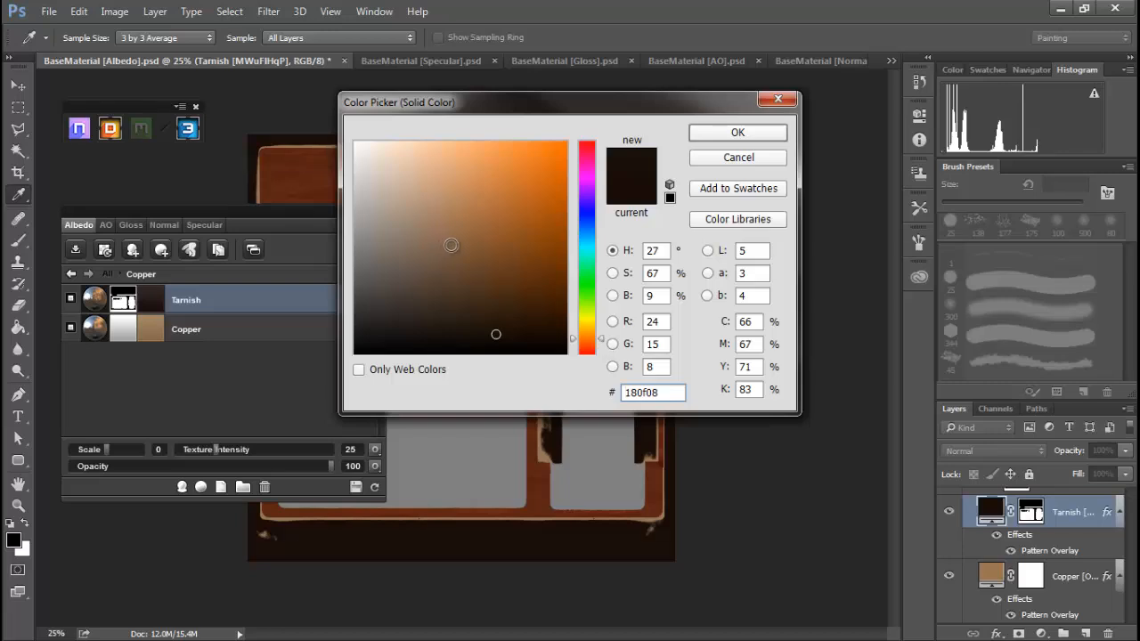
left_click(450, 249)
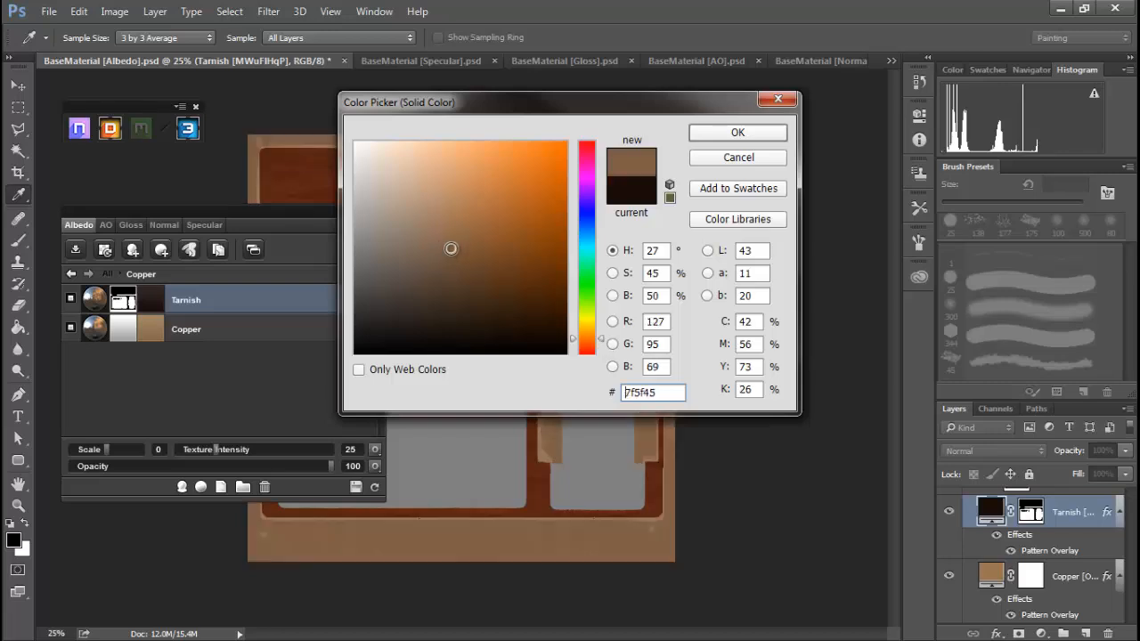
left_click(449, 242)
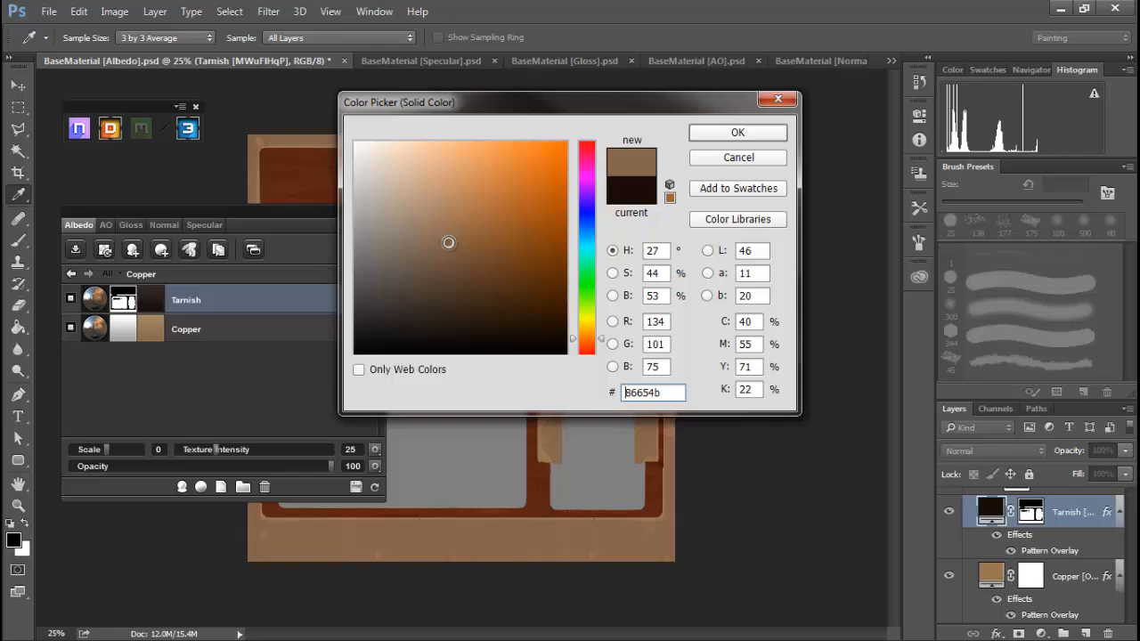
left_click(603, 339)
left_click_drag(603, 339, 604, 336)
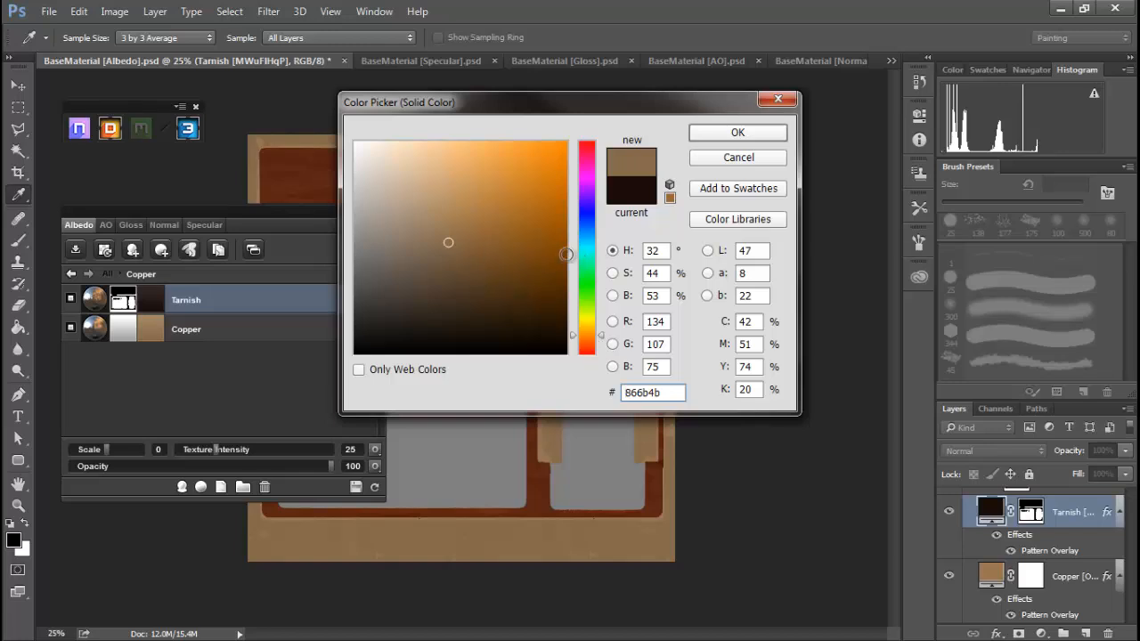
left_click(737, 135)
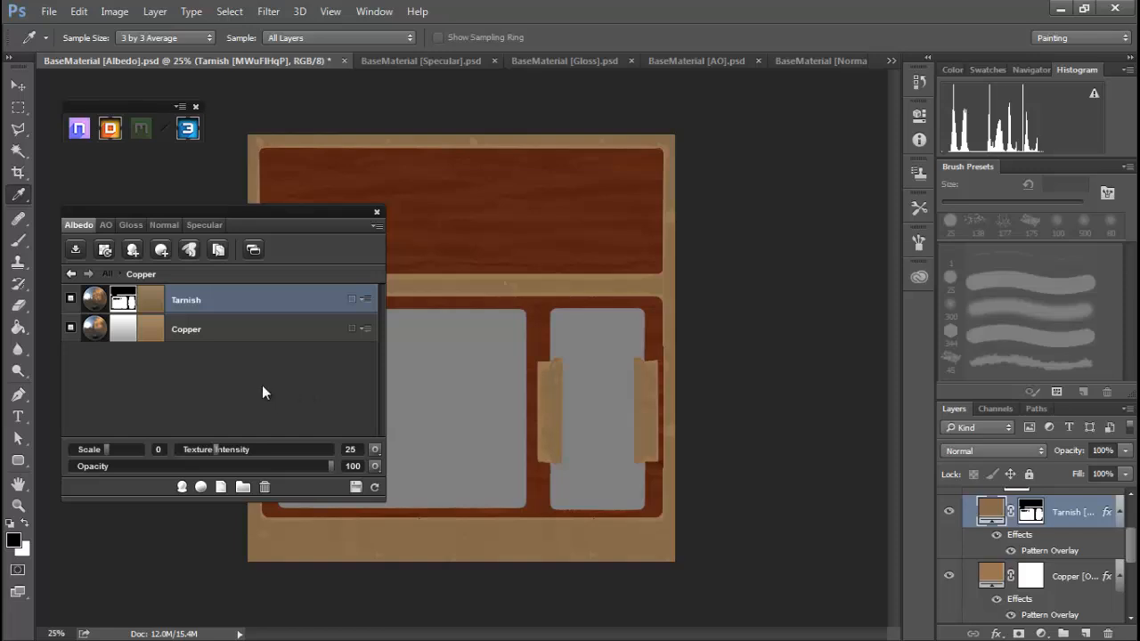
Add a color fill layer above Tarnish in the Copper group and color it green 328459.
left_click(71, 273)
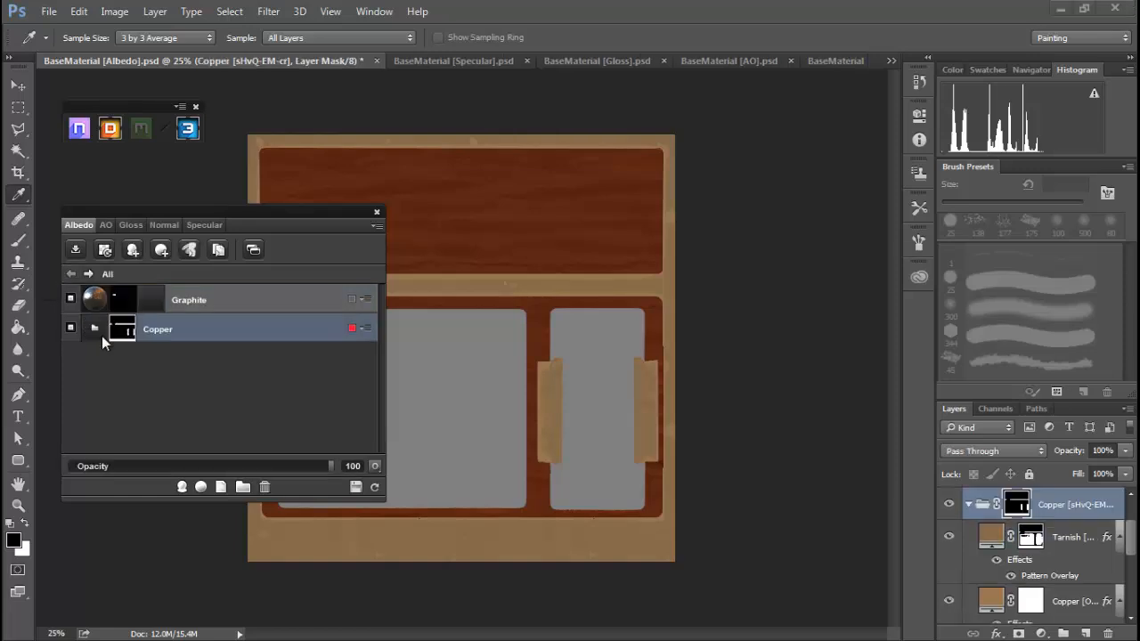
left_click(96, 326)
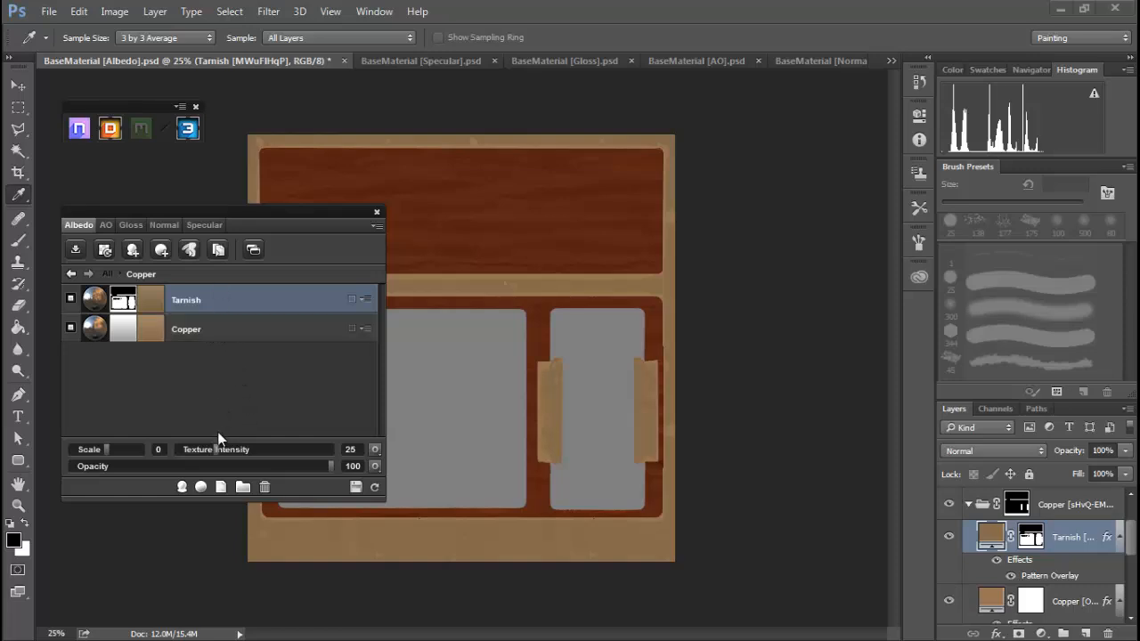
left_click(221, 490)
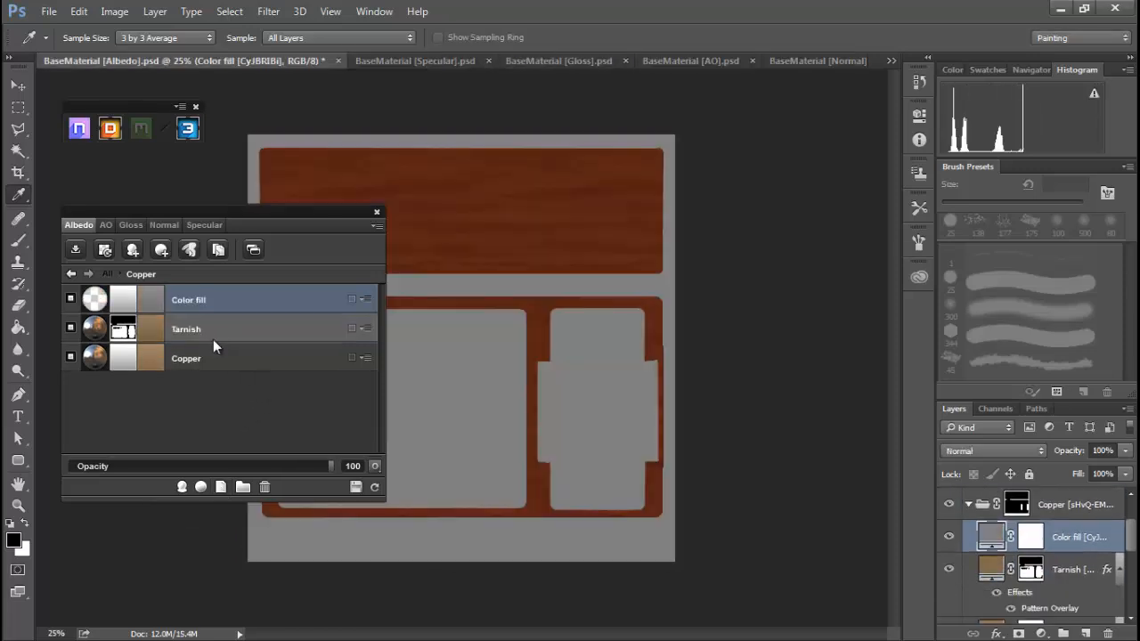
double_click(154, 294)
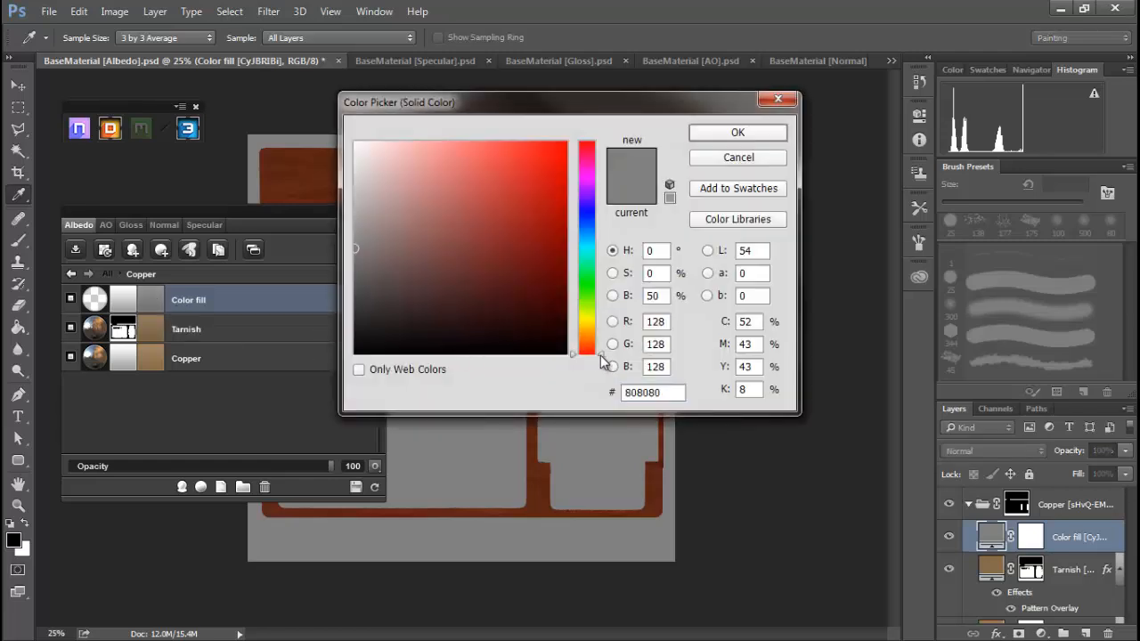
left_click_drag(602, 359, 602, 273)
left_click(464, 243)
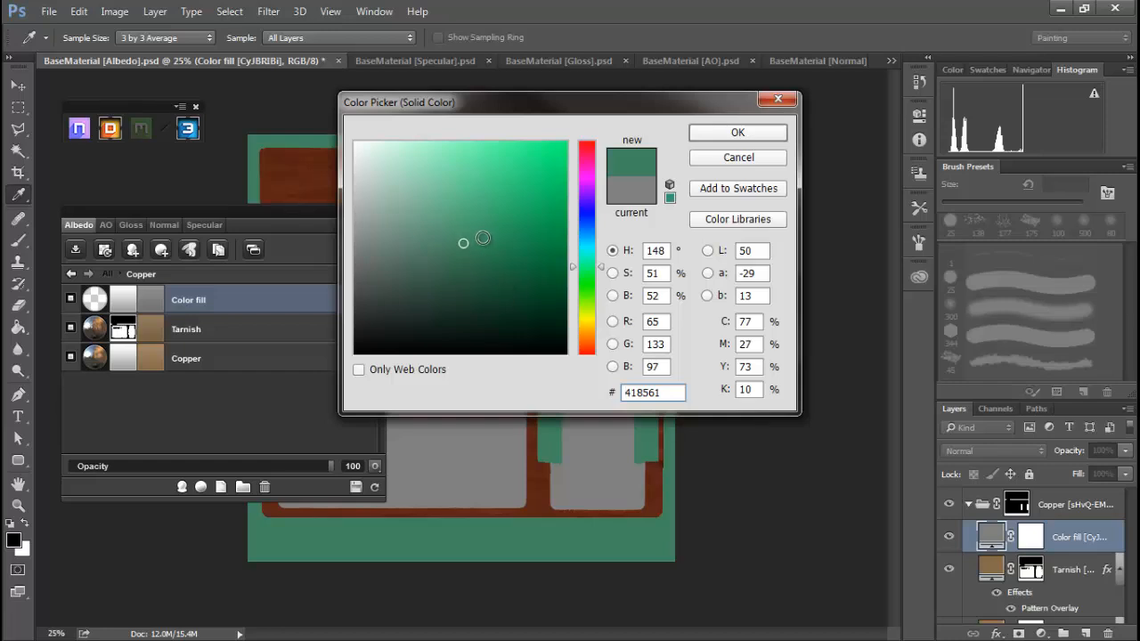
left_click(487, 244)
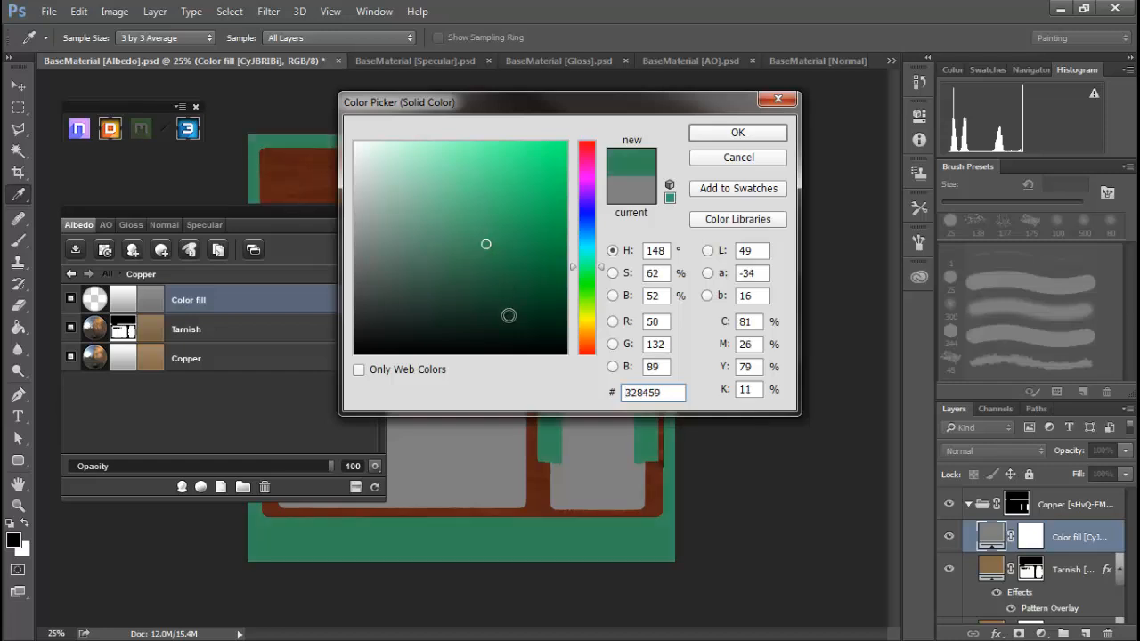
left_click(728, 138)
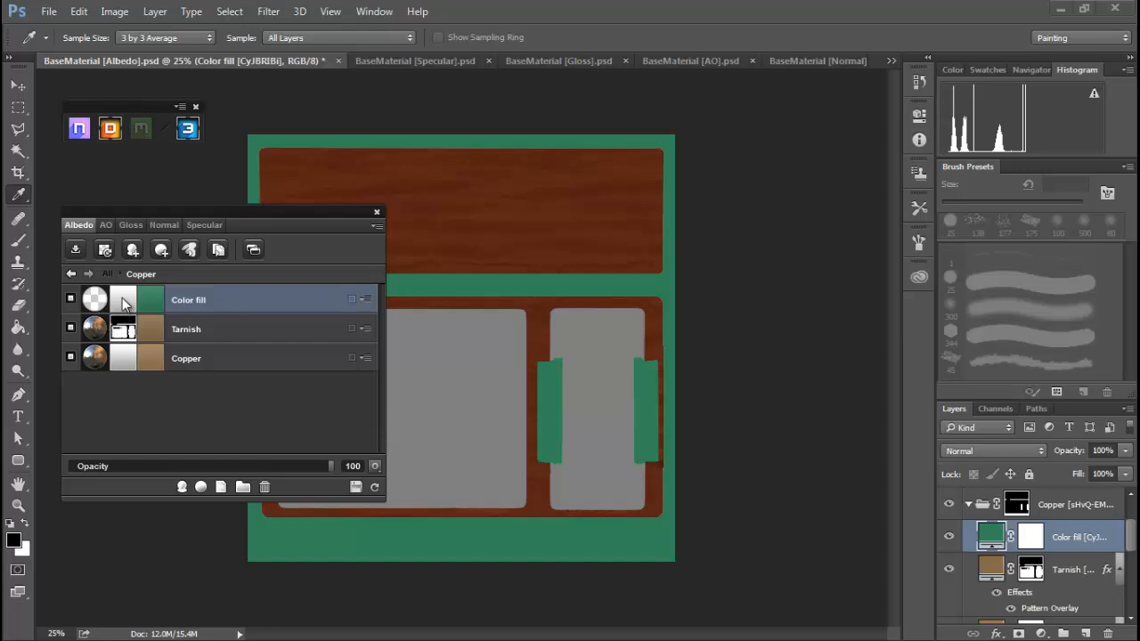
Apply the Occlusion preset to the green color fill's dynamic mask, with the post-process options expanded.
left_click(125, 304)
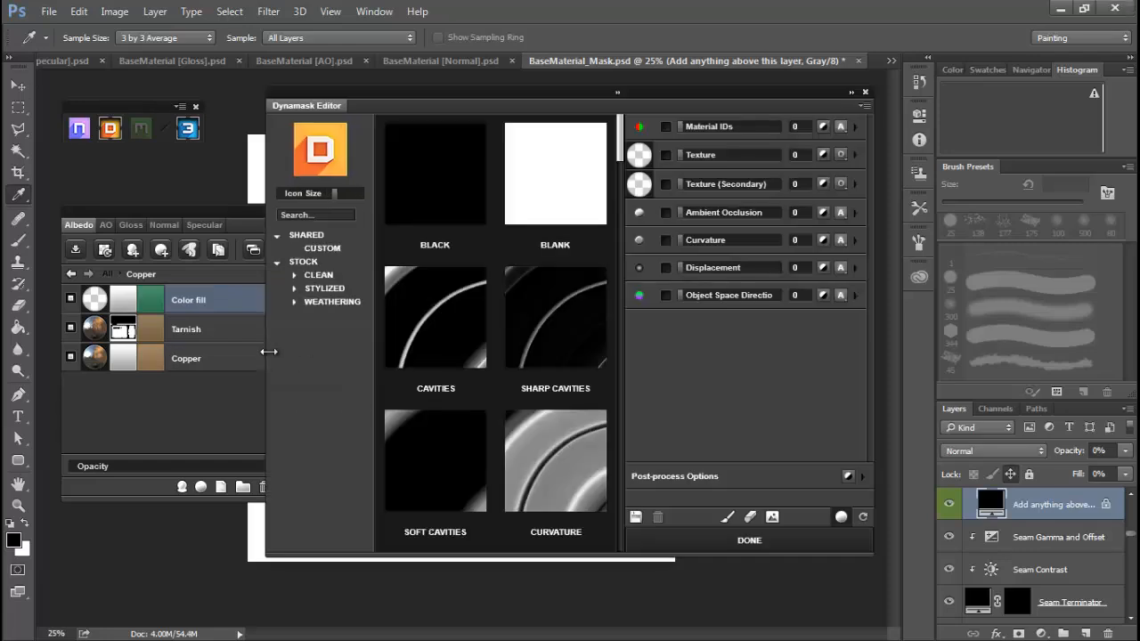
left_click_drag(266, 328, 141, 327)
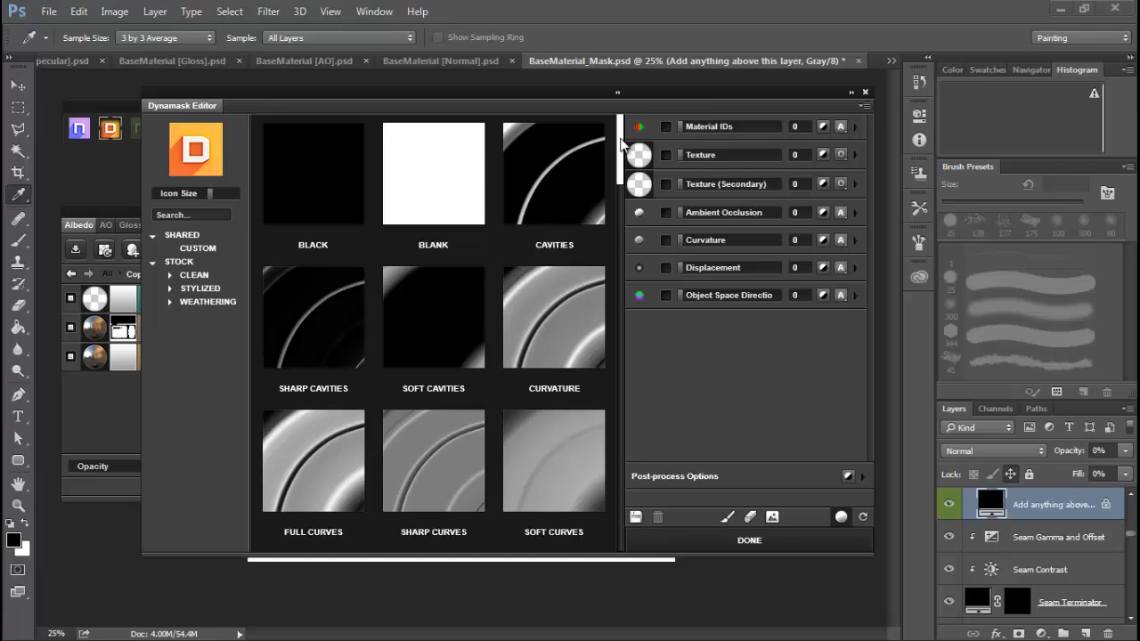
left_click_drag(621, 139, 623, 267)
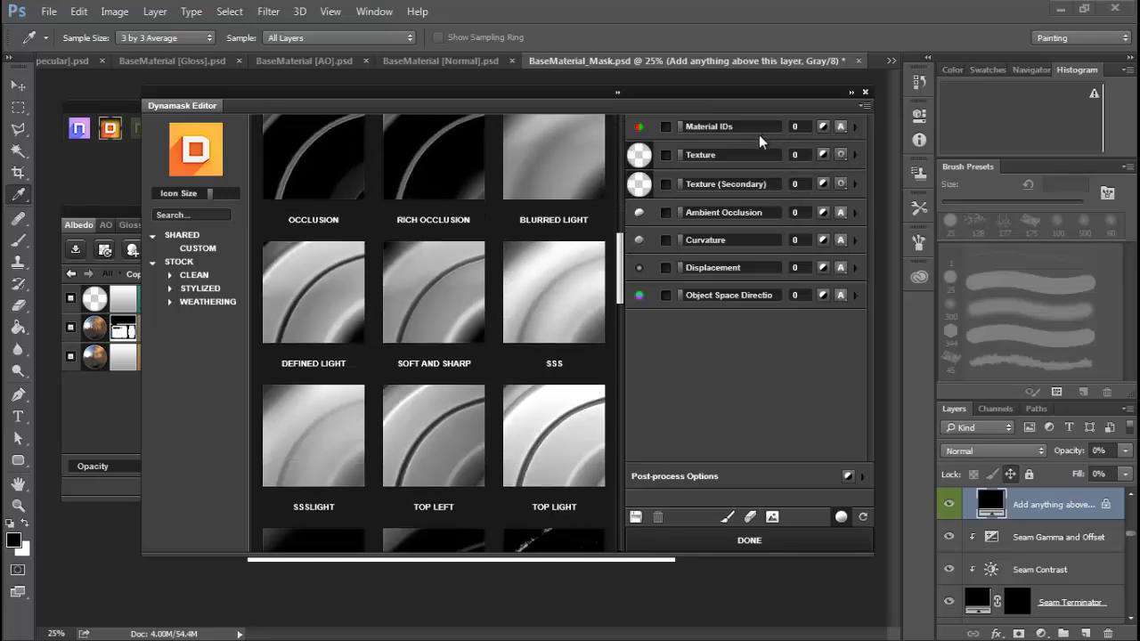
left_click(865, 476)
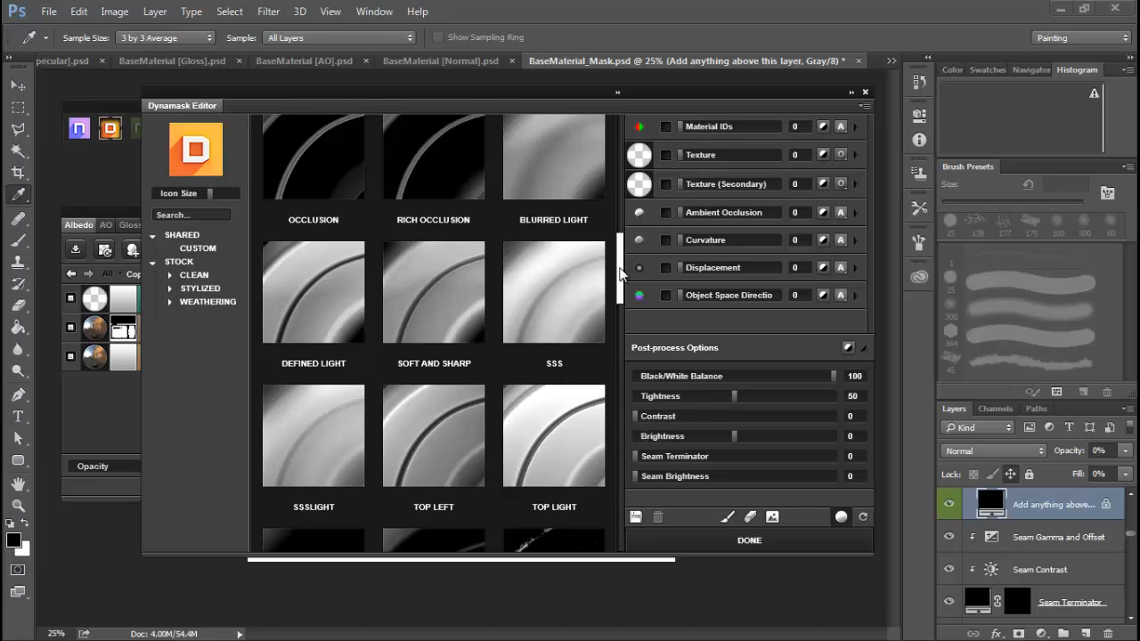
left_click_drag(621, 273, 619, 207)
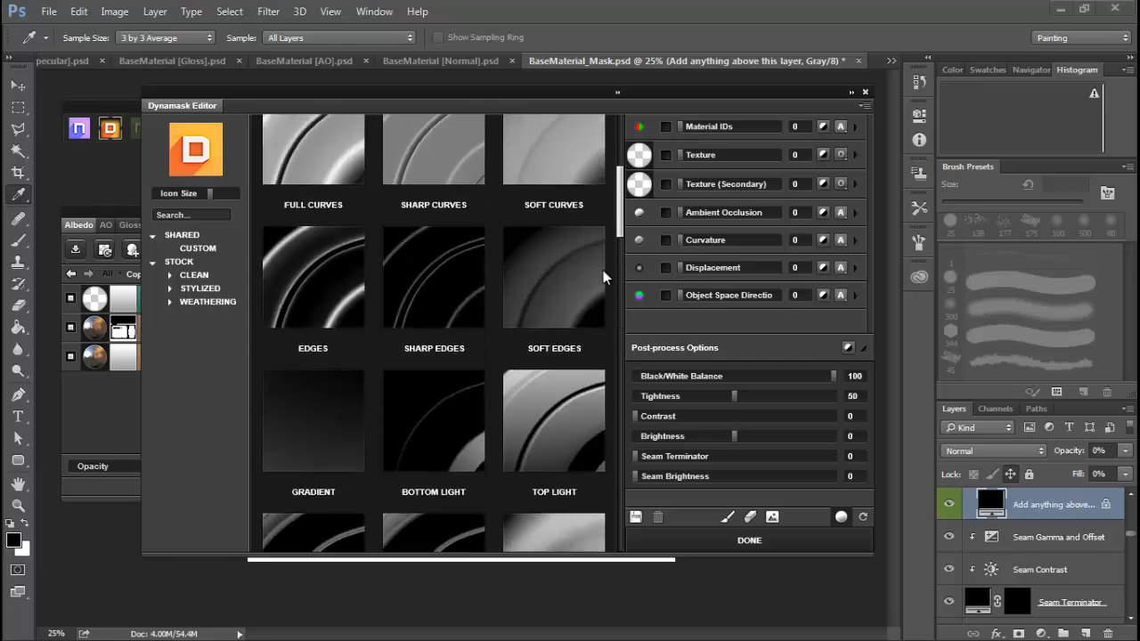
left_click_drag(619, 207, 624, 229)
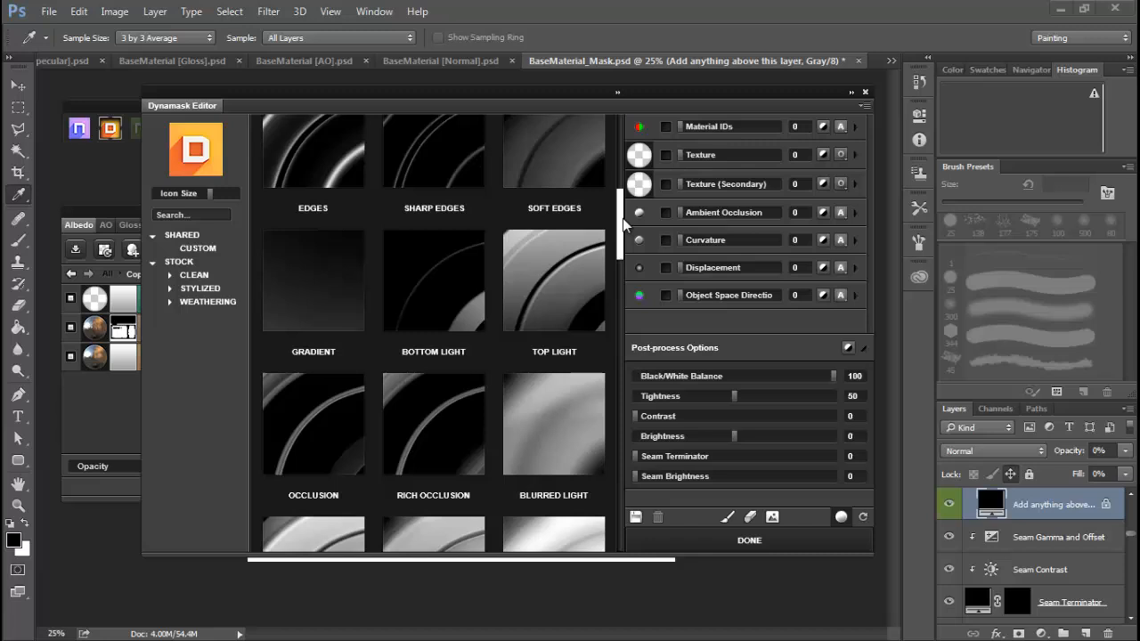
left_click(335, 442)
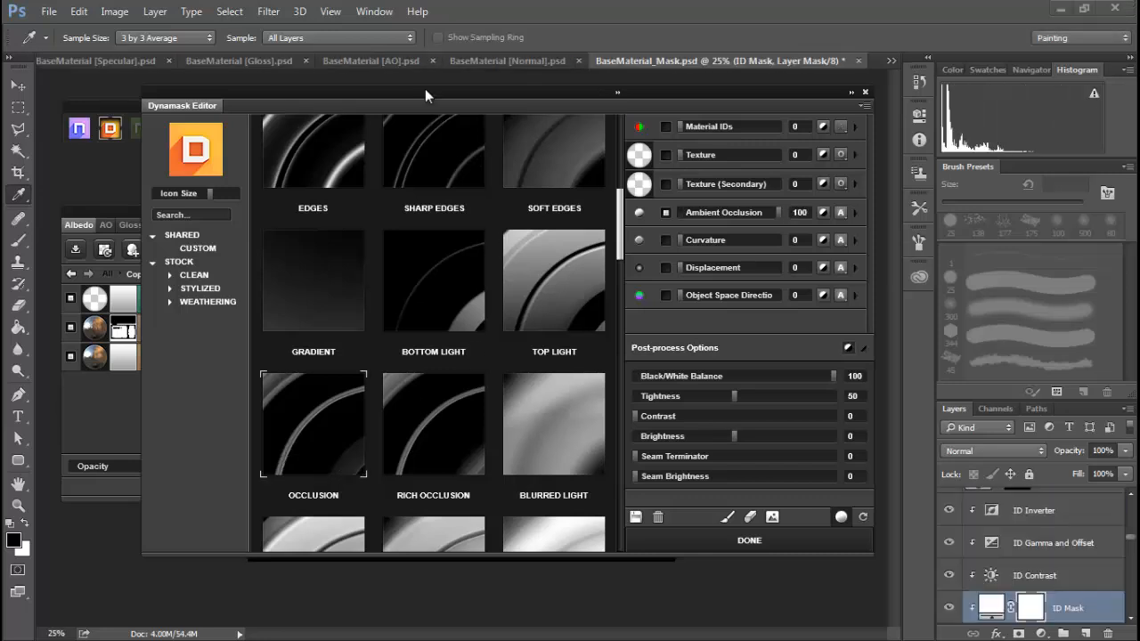
Narrow the Dynamask Editor and move it aside to view the occlusion mask on the canvas.
left_click_drag(425, 88, 498, 84)
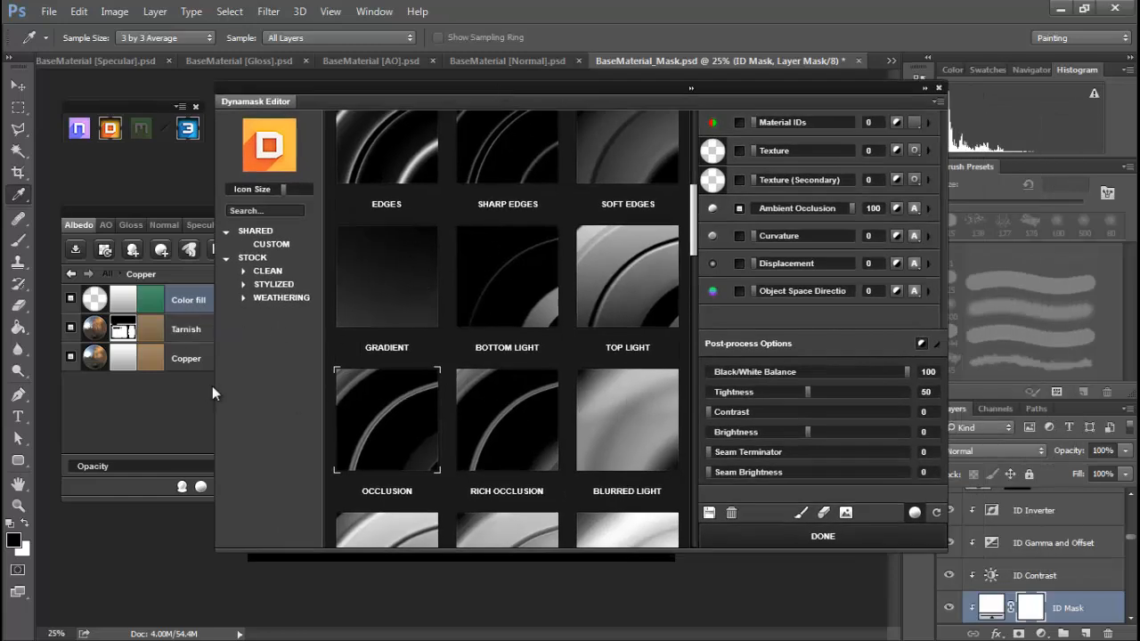
left_click_drag(216, 386, 647, 386)
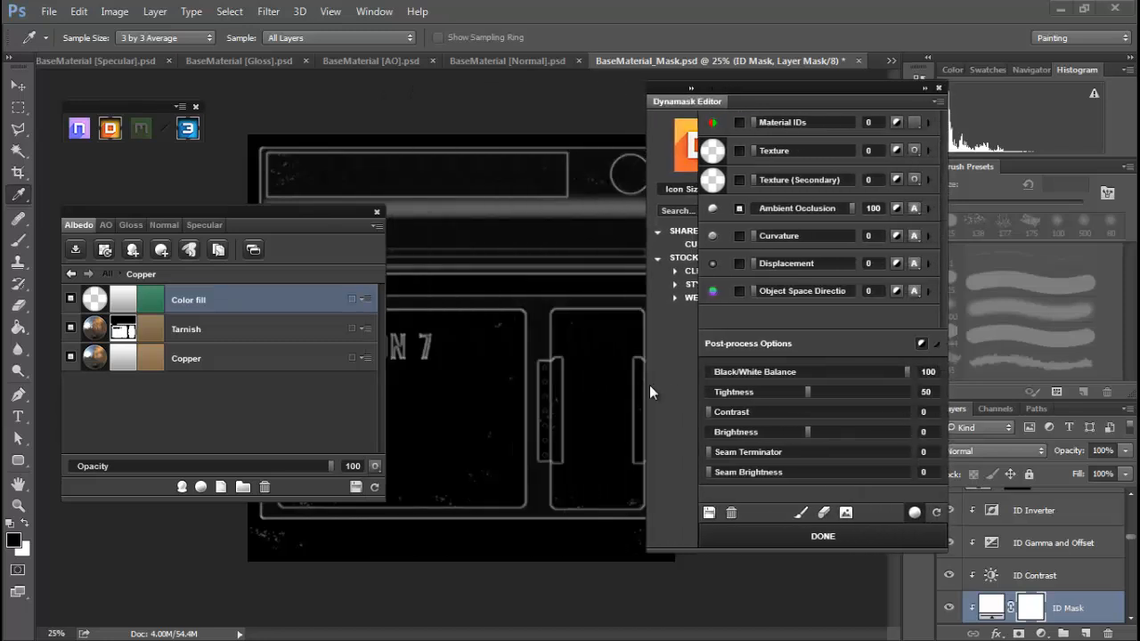
left_click_drag(770, 83, 880, 75)
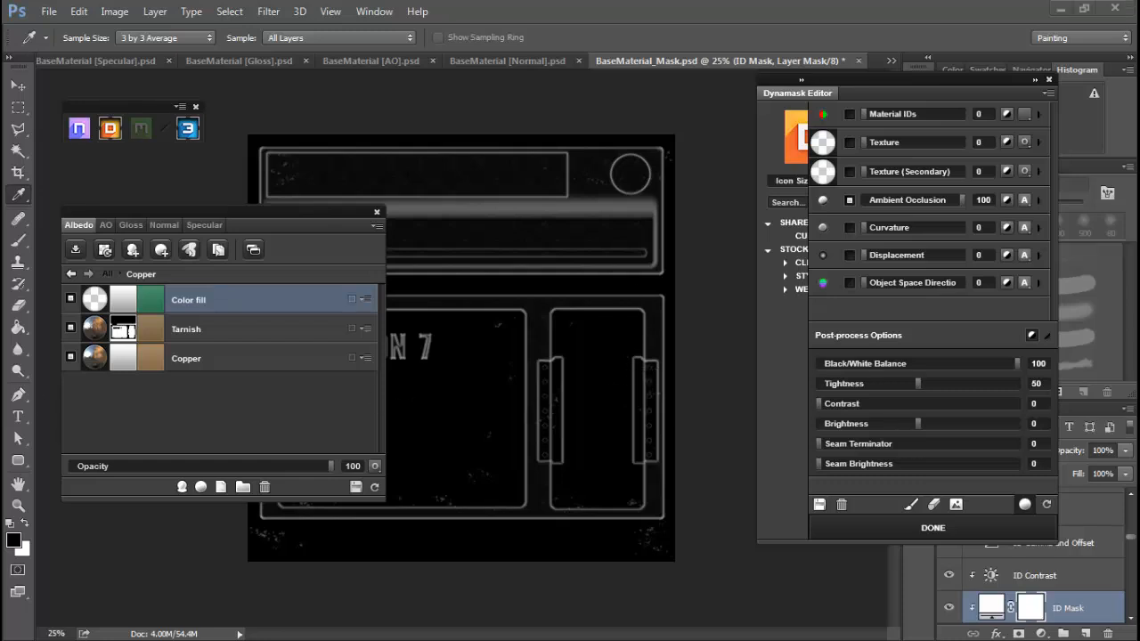
Inspect the occlusion-masked green fill on the model in the 3DO preview, then move the preview out of the way.
left_click_drag(0, 93, 199, 59)
left_click_drag(229, 383, 304, 359)
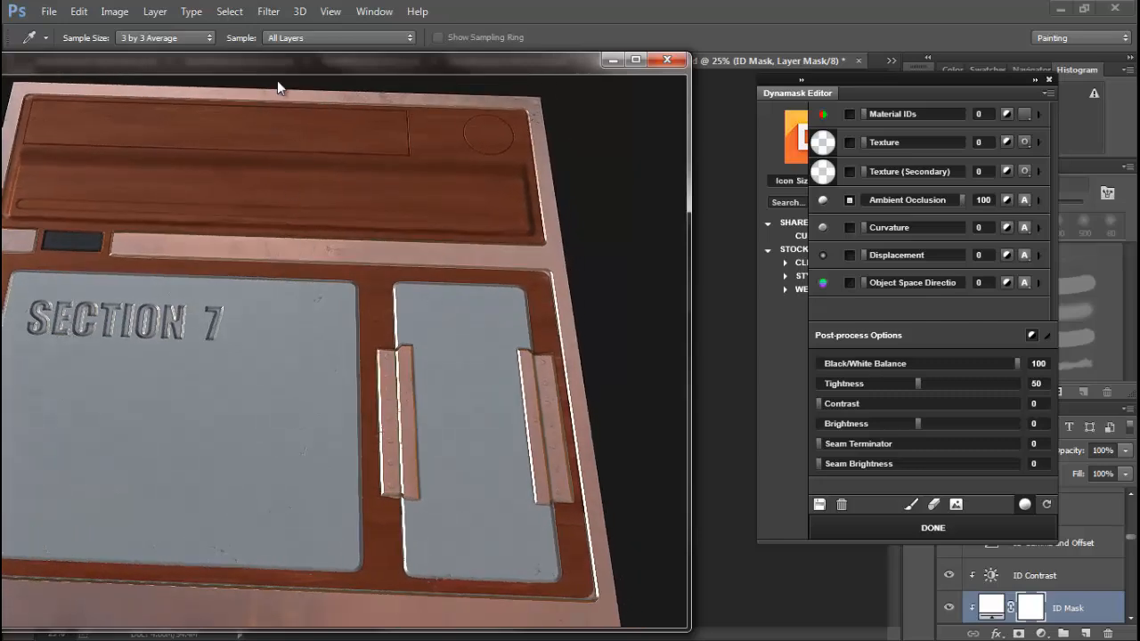
left_click_drag(284, 63, 0, 62)
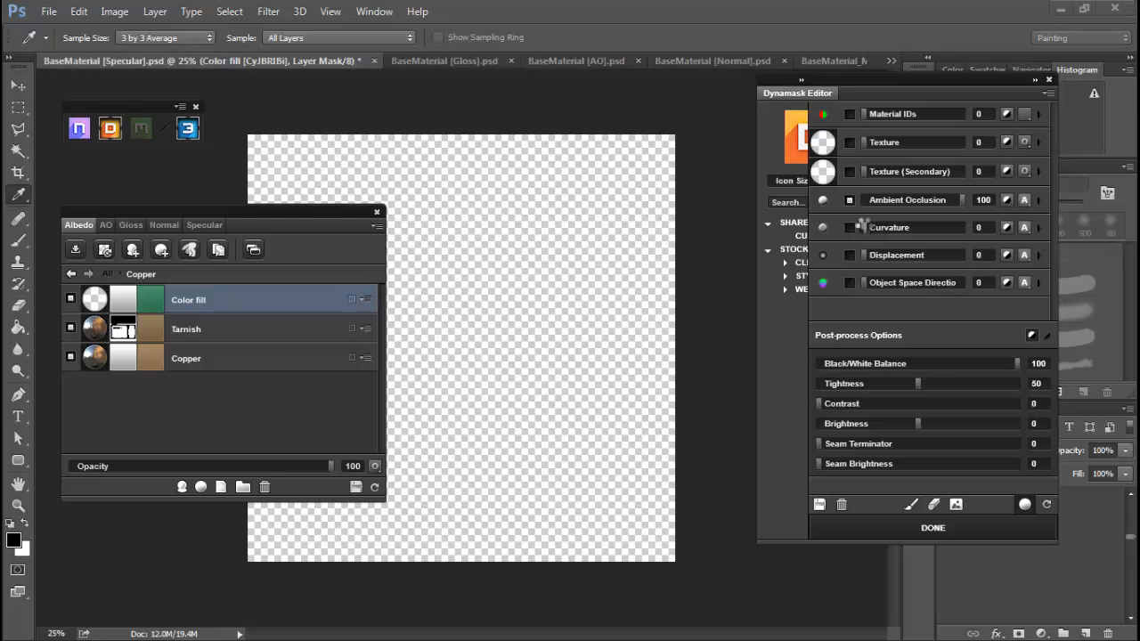
Set the green fill mask's Curvature to 8 and its post-process Tightness to 69.
left_click_drag(864, 226, 874, 227)
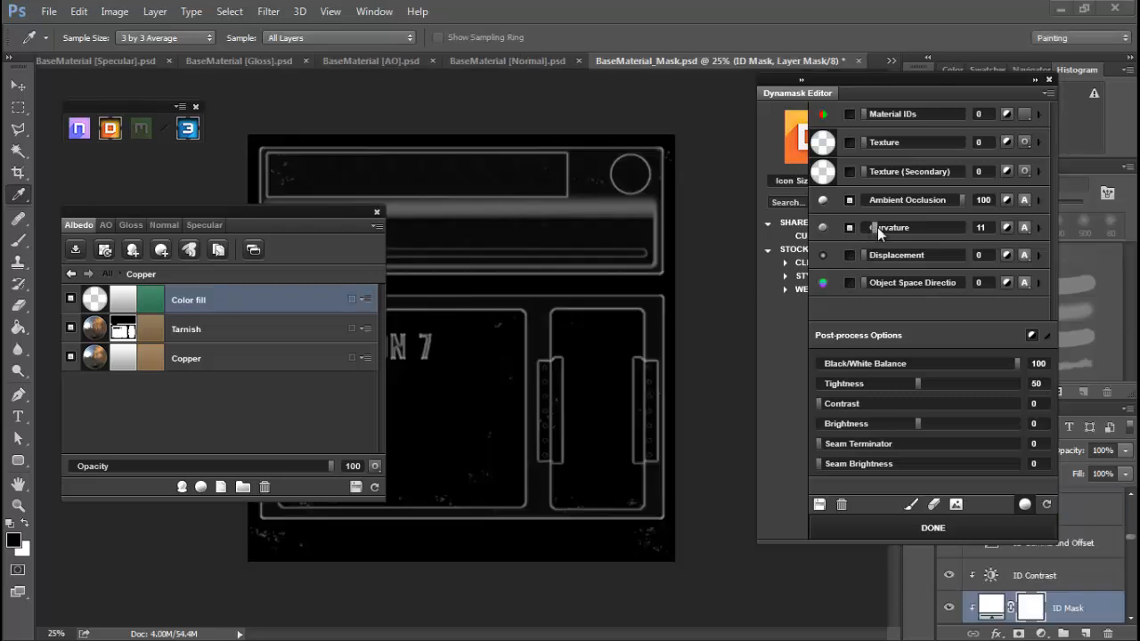
left_click_drag(875, 228, 870, 228)
left_click_drag(917, 384, 855, 387)
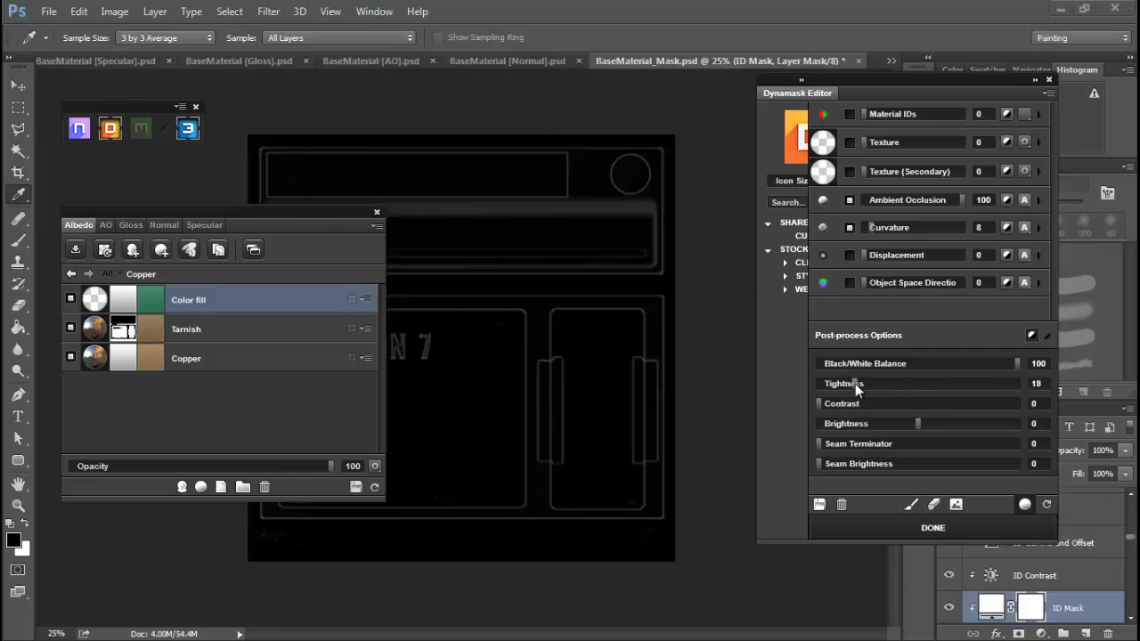
left_click_drag(856, 384, 955, 386)
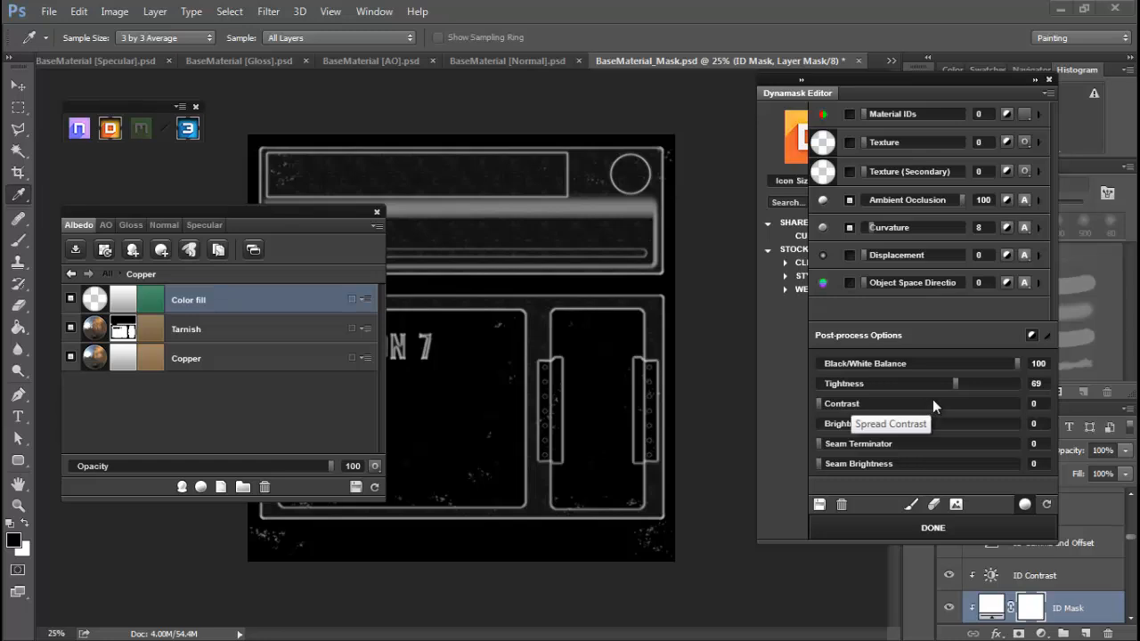
Keep the mask's Contrast at 0, lower its Black/White Balance to 94, and apply the mask to the green color fill.
left_click_drag(820, 401, 841, 402)
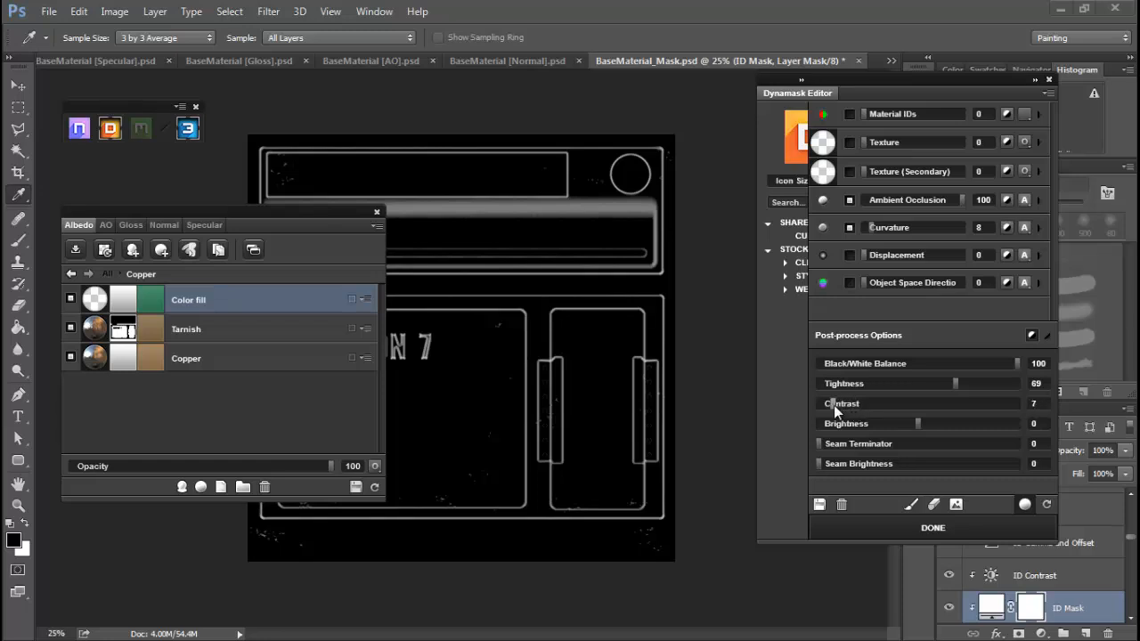
left_click_drag(817, 406, 816, 406)
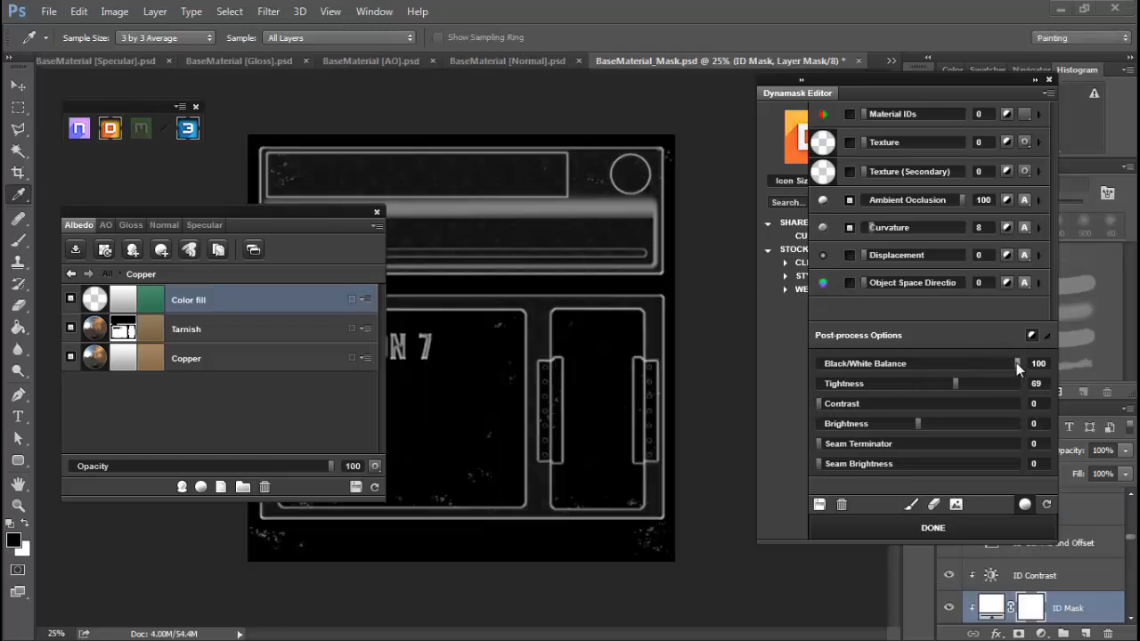
left_click_drag(1016, 362, 1007, 365)
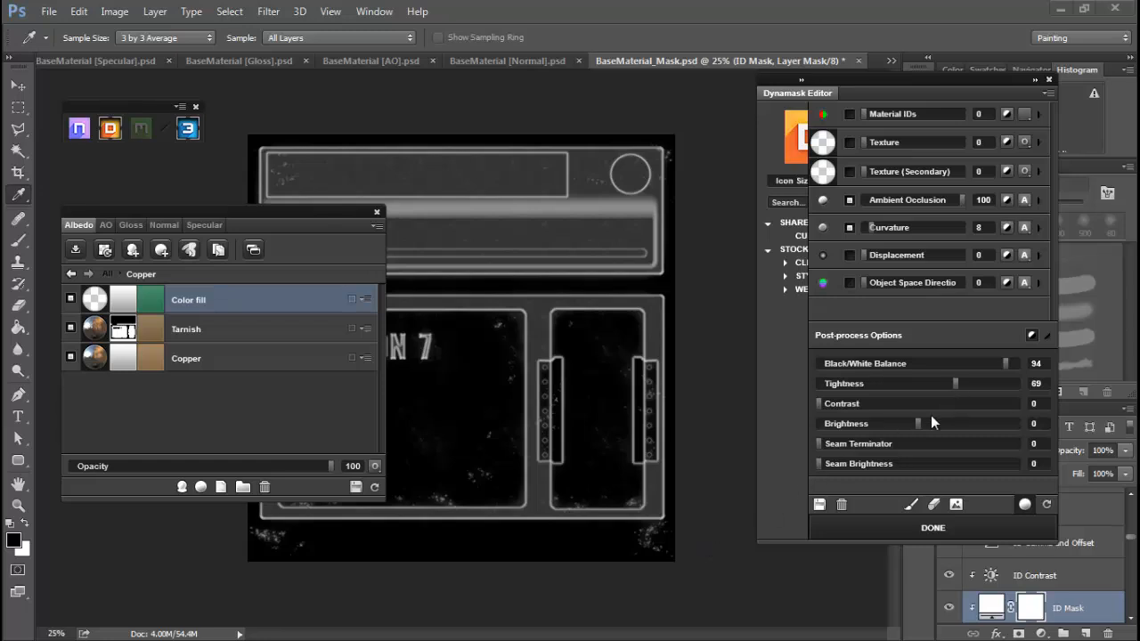
left_click(930, 526)
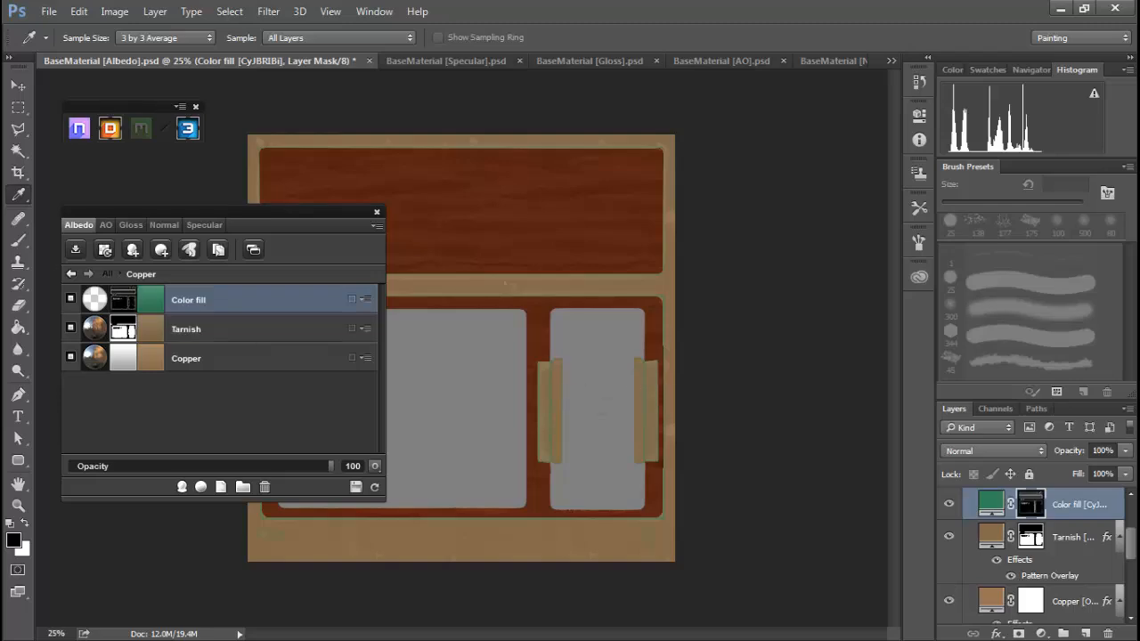
Refresh the DDO output and check the updated green edges on the model in the 3DO preview.
left_click_drag(0, 39, 0, 39)
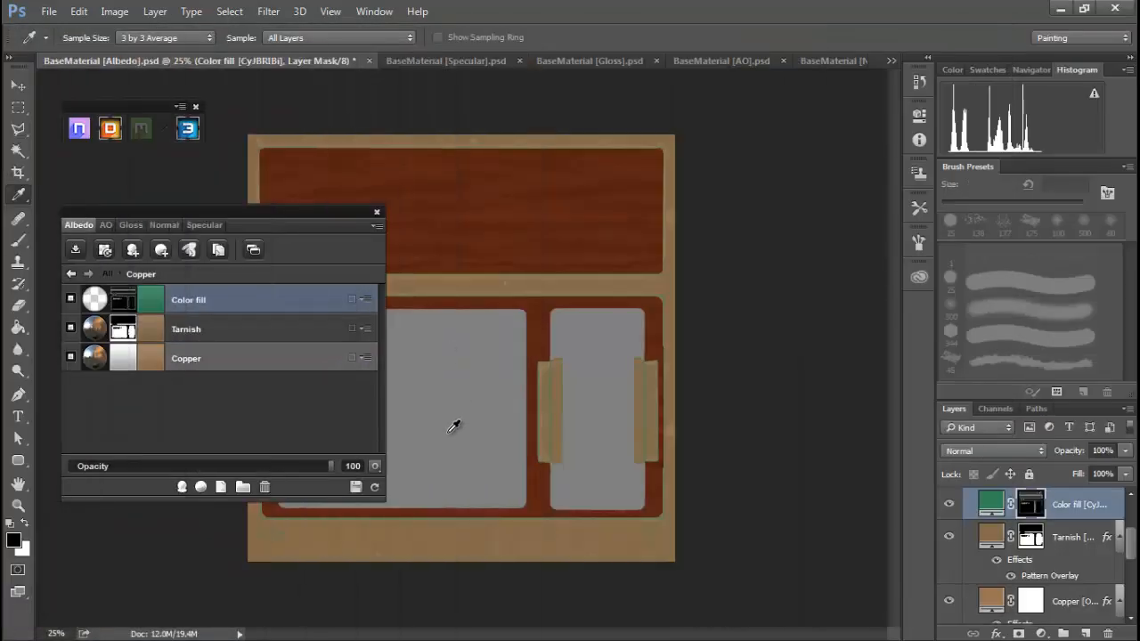
left_click(374, 490)
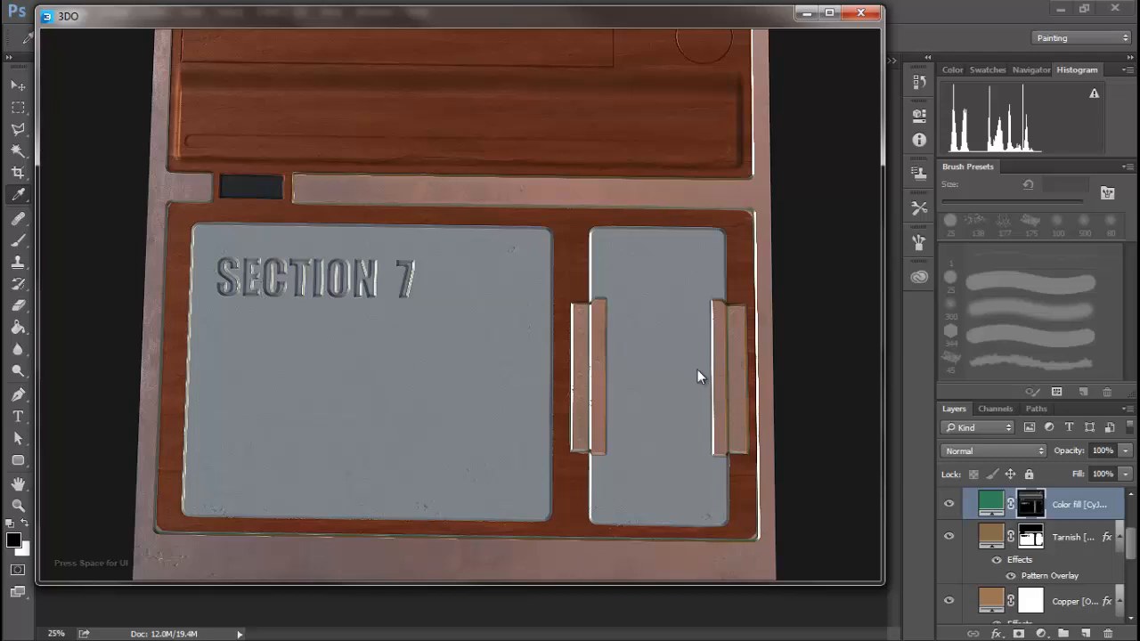
key("alt+Tab")
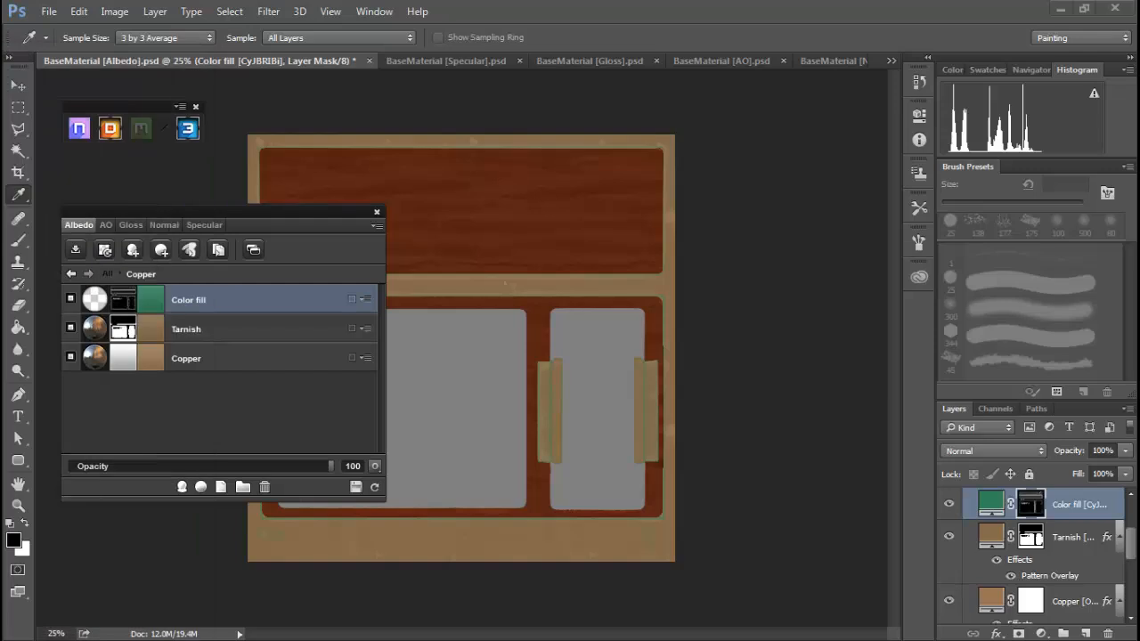
Add a second color fill at the top of the Copper group and color it teal green 298a67.
left_click(220, 488)
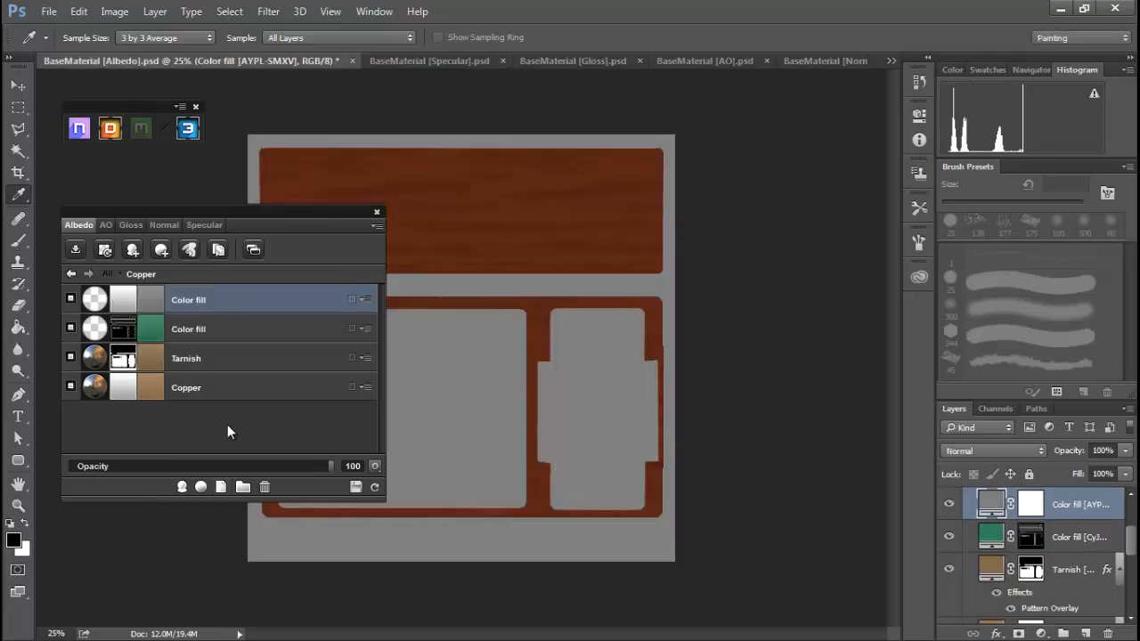
left_click(153, 299)
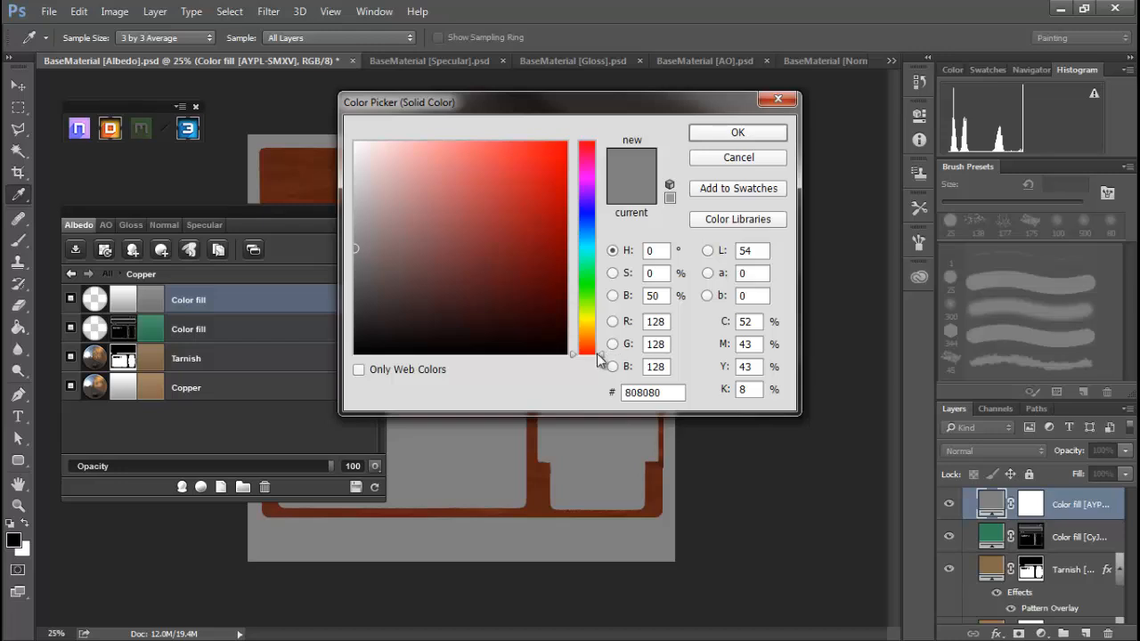
left_click_drag(603, 359, 602, 267)
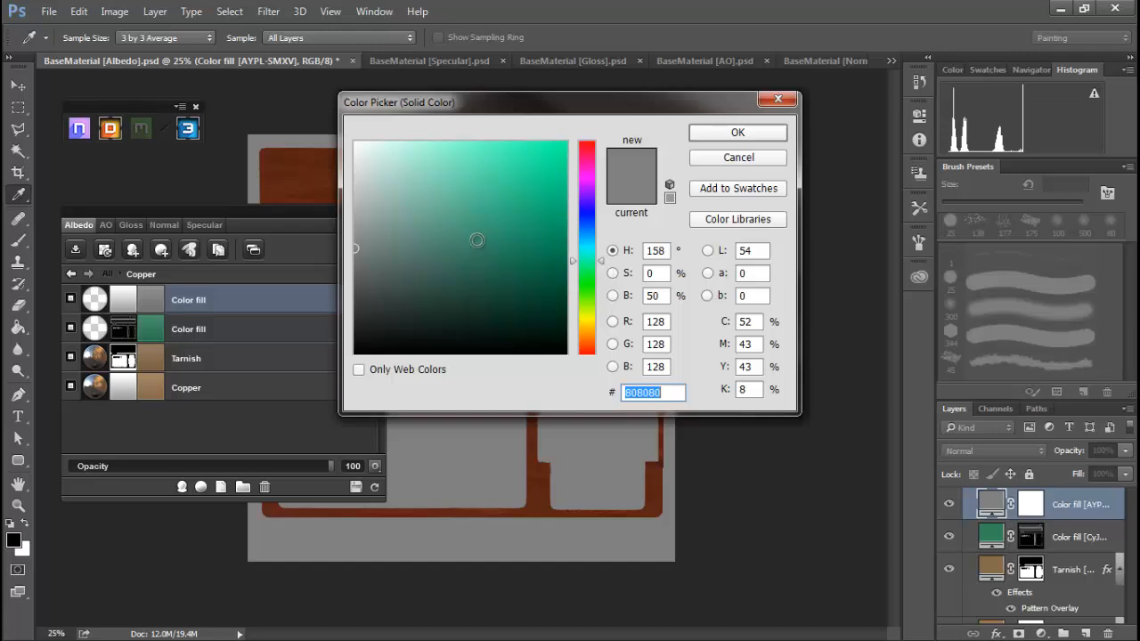
left_click(503, 238)
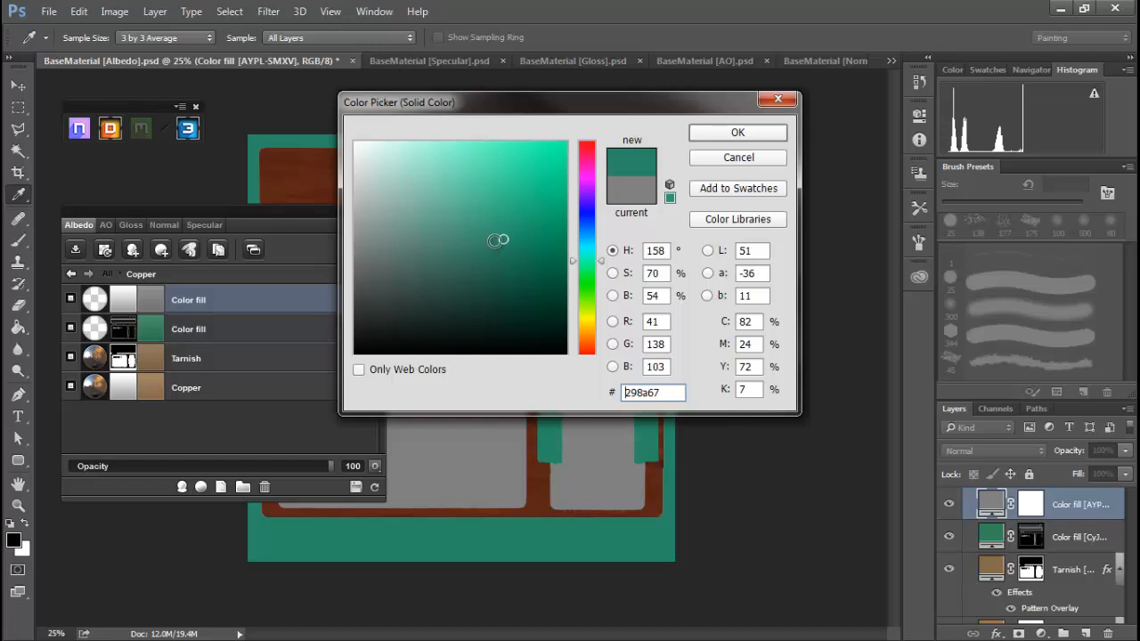
left_click(738, 132)
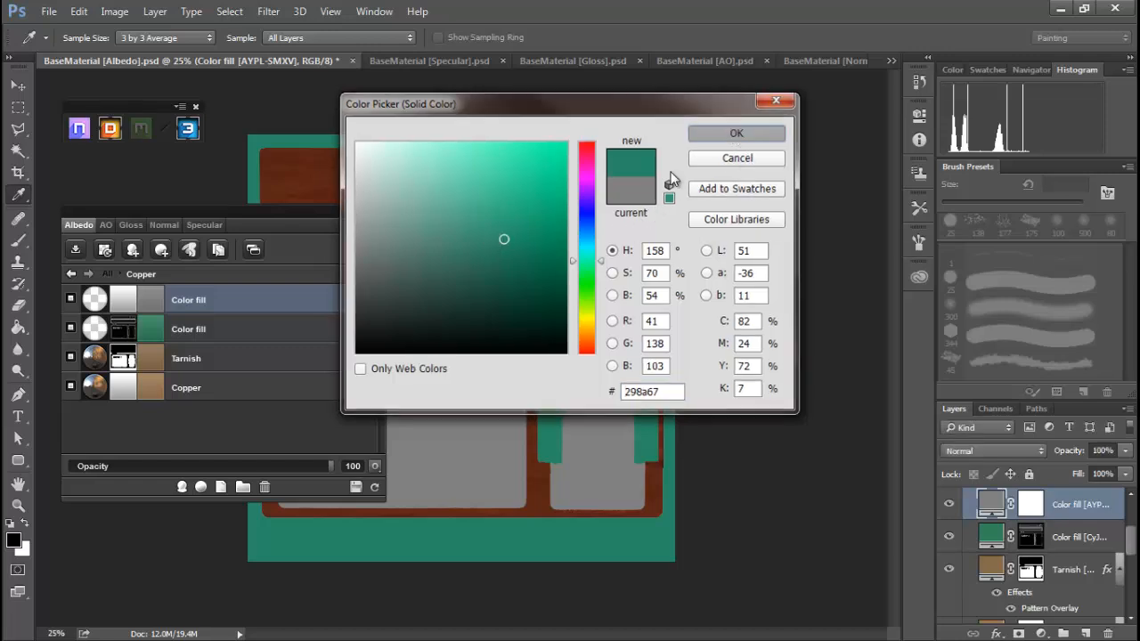
Apply the Surface Rust weathering preset to the new fill's dynamic mask and narrow and move the editor aside to reveal the canvas.
left_click(123, 303)
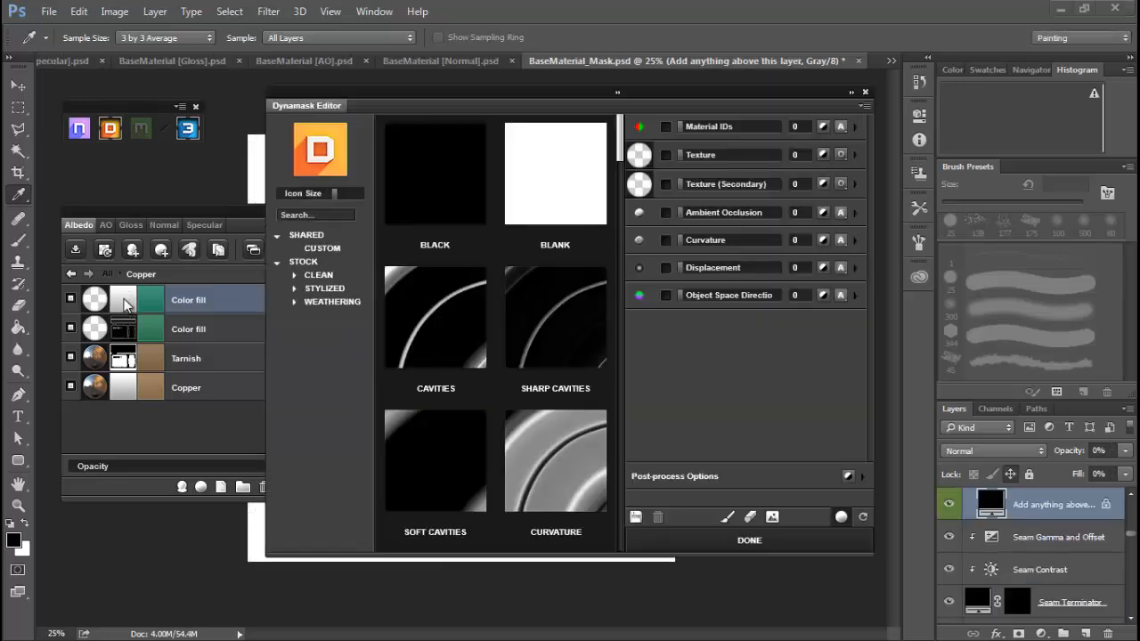
left_click(333, 302)
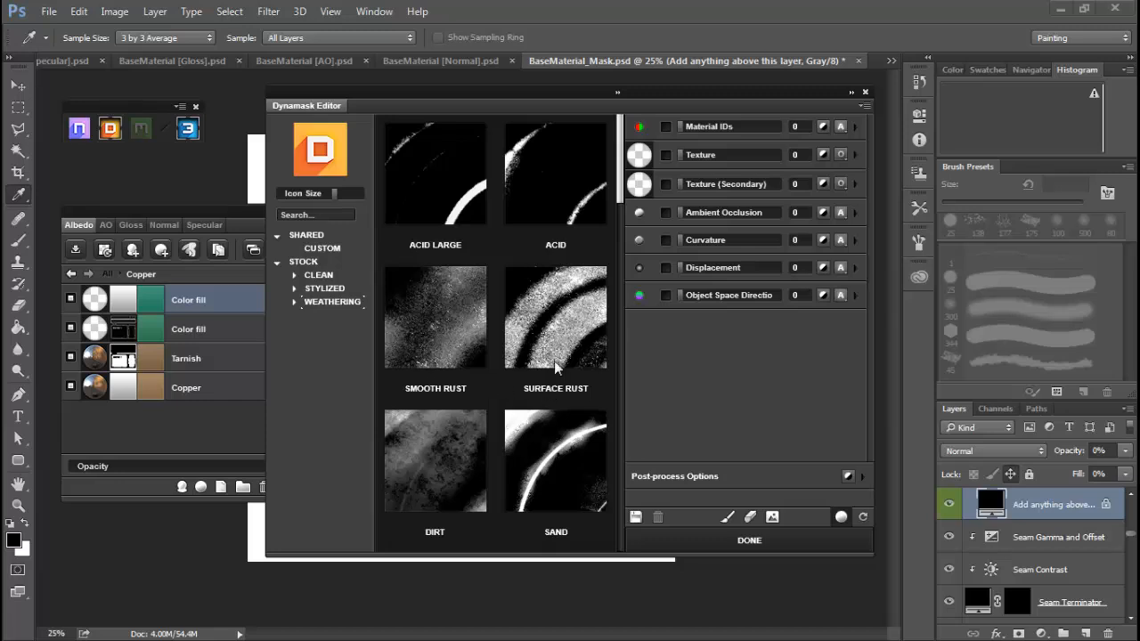
left_click(556, 326)
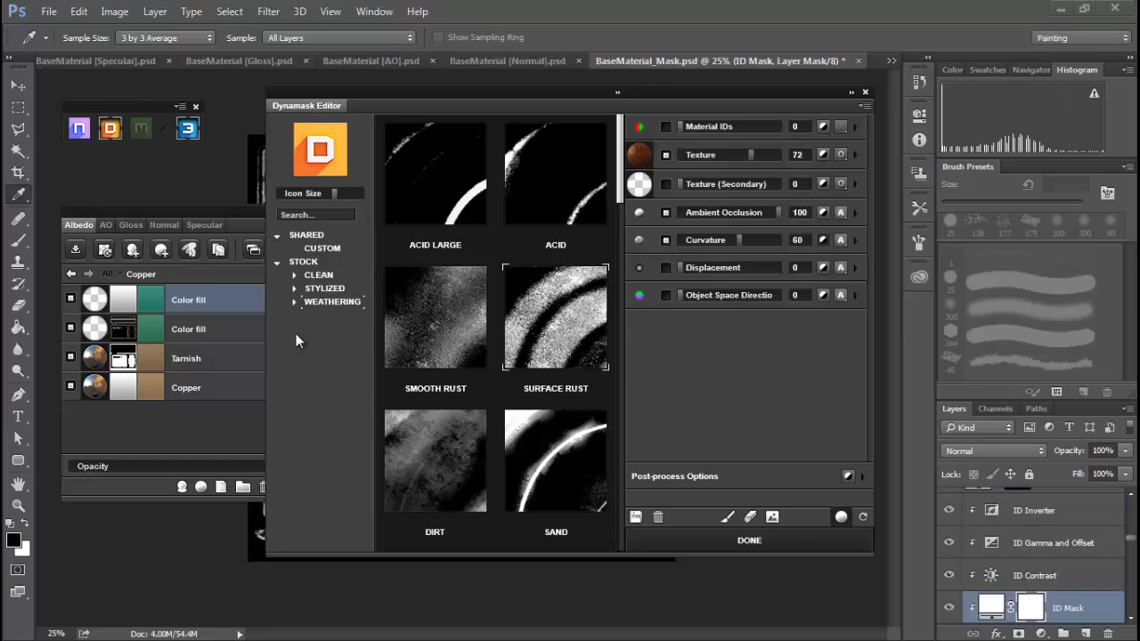
left_click_drag(265, 347, 551, 359)
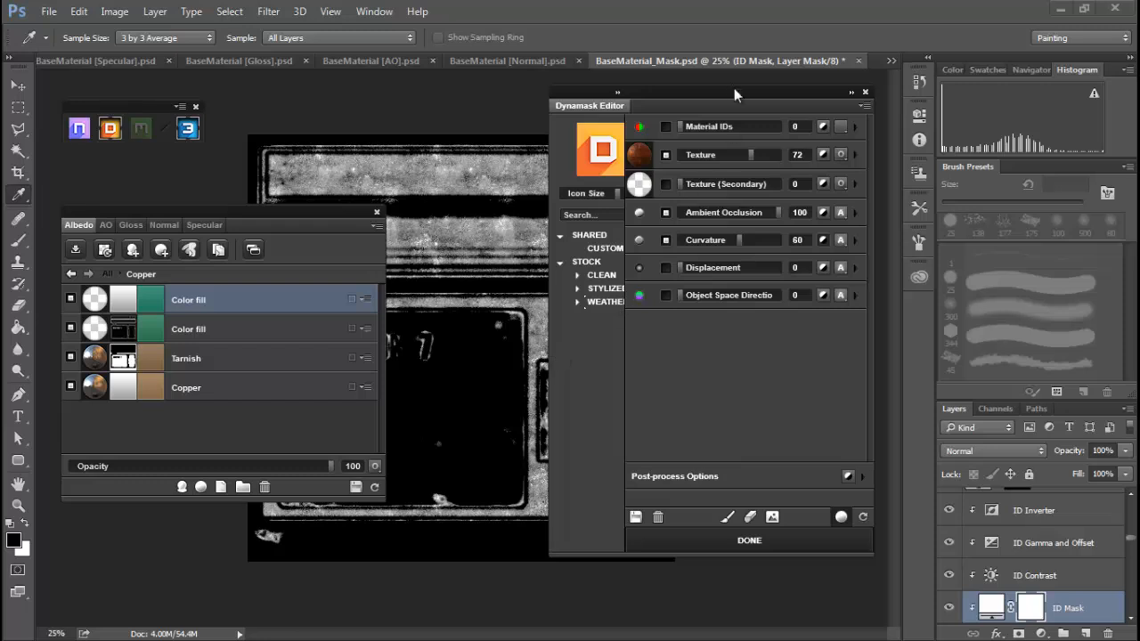
left_click_drag(710, 90, 867, 80)
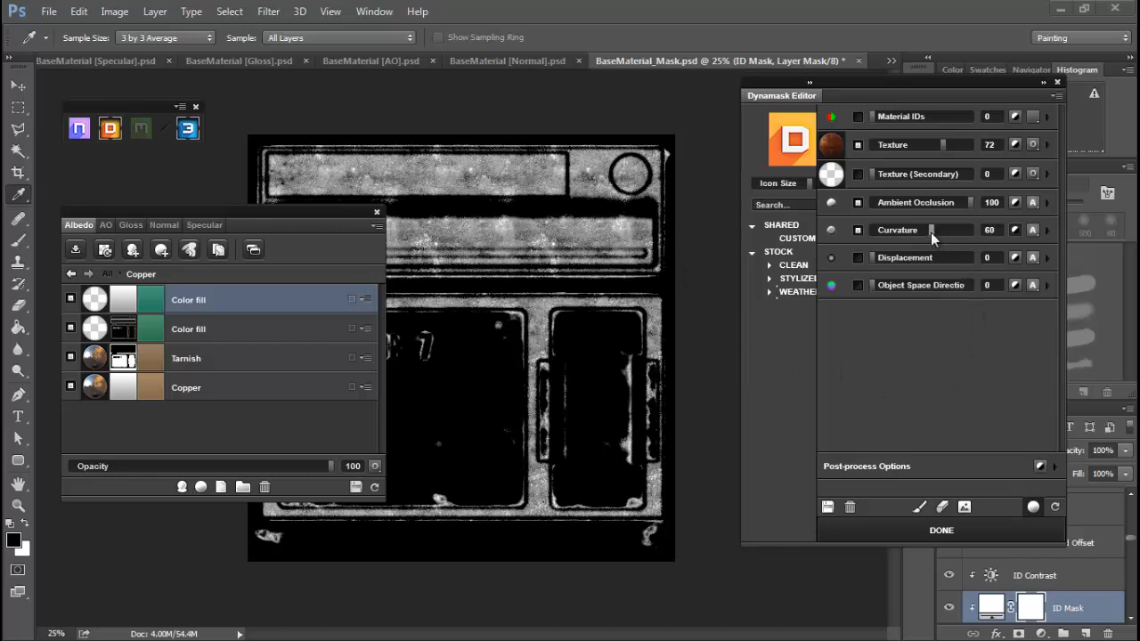
Adjust the Surface Rust mask's Curvature to 53.
left_click_drag(931, 230, 946, 228)
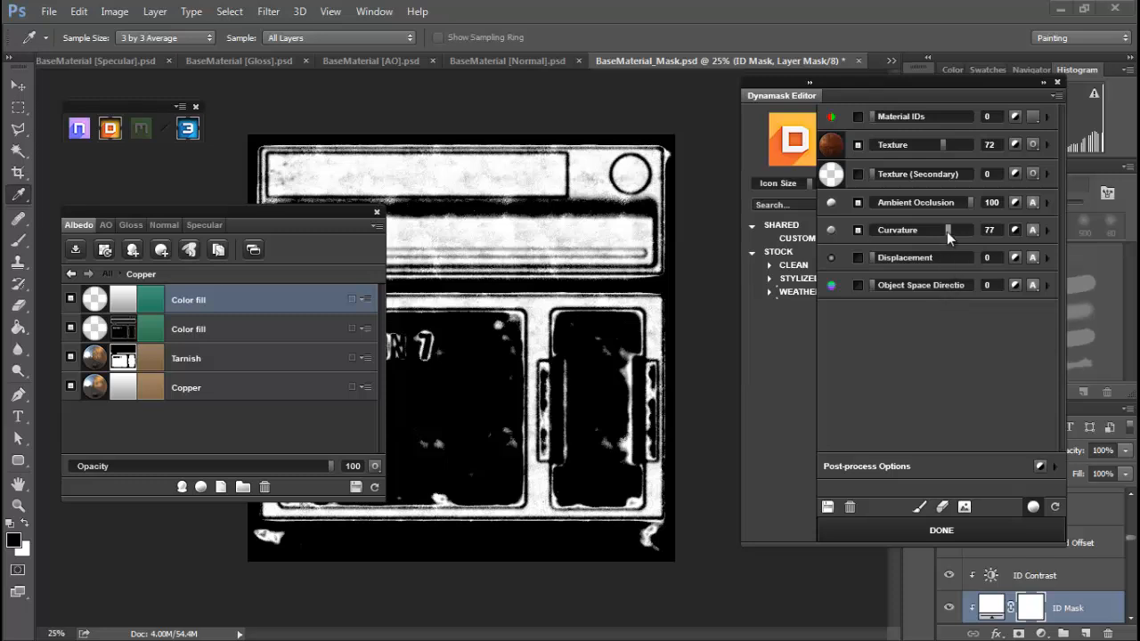
left_click_drag(947, 231, 898, 238)
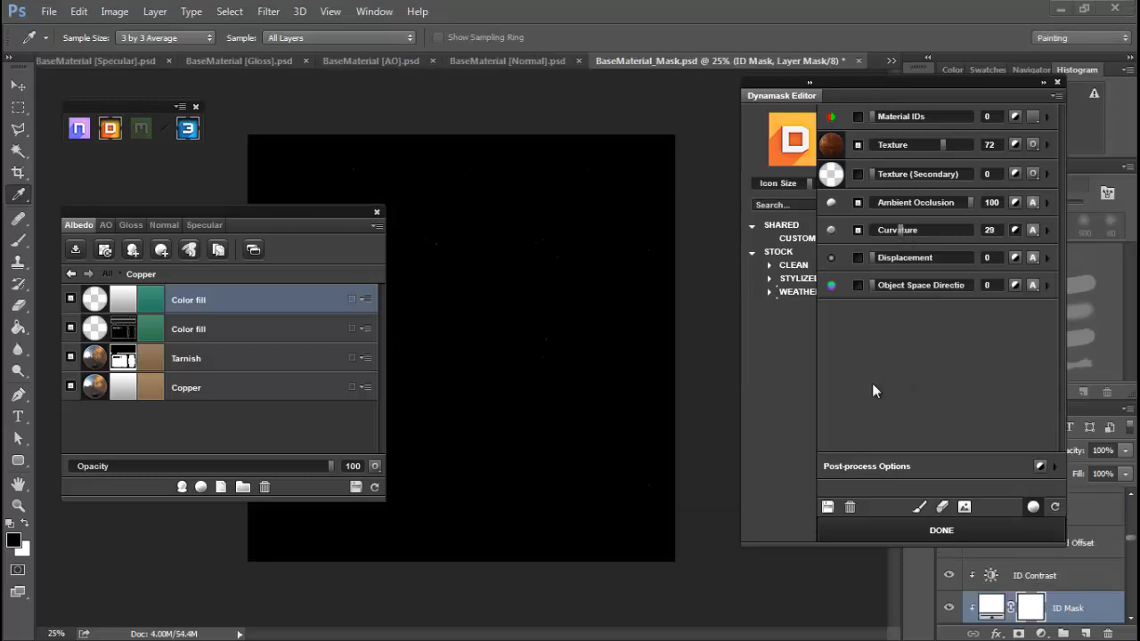
left_click_drag(900, 233, 926, 233)
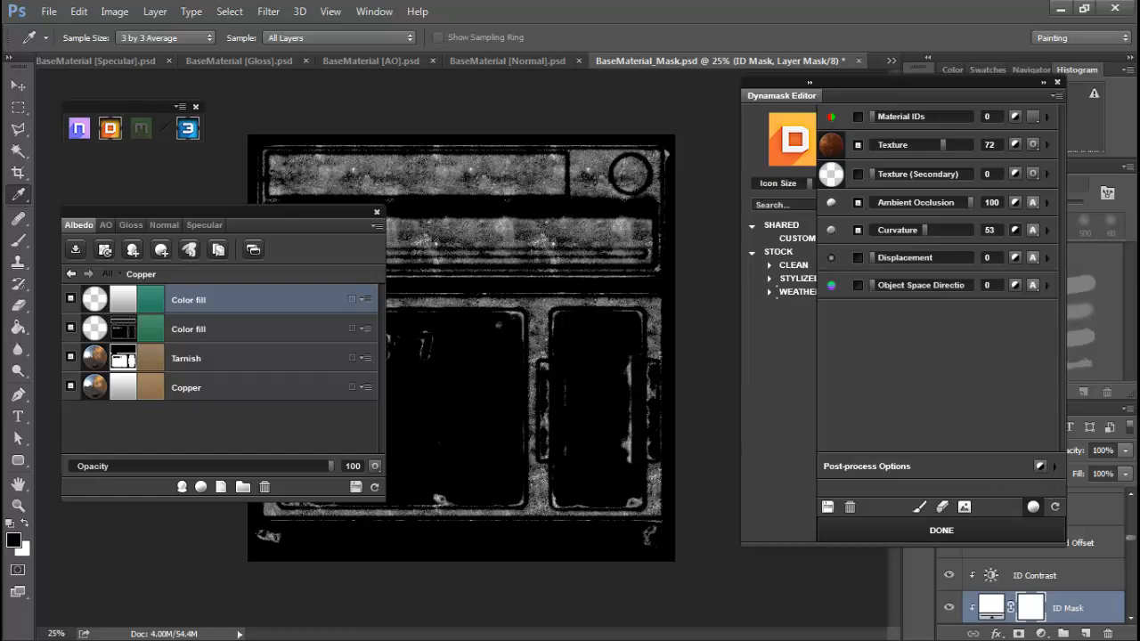
Check the Surface Rust mask's green patches on the model in the 3DO preview and return to the mask editor.
left_click_drag(704, 637, 681, 56)
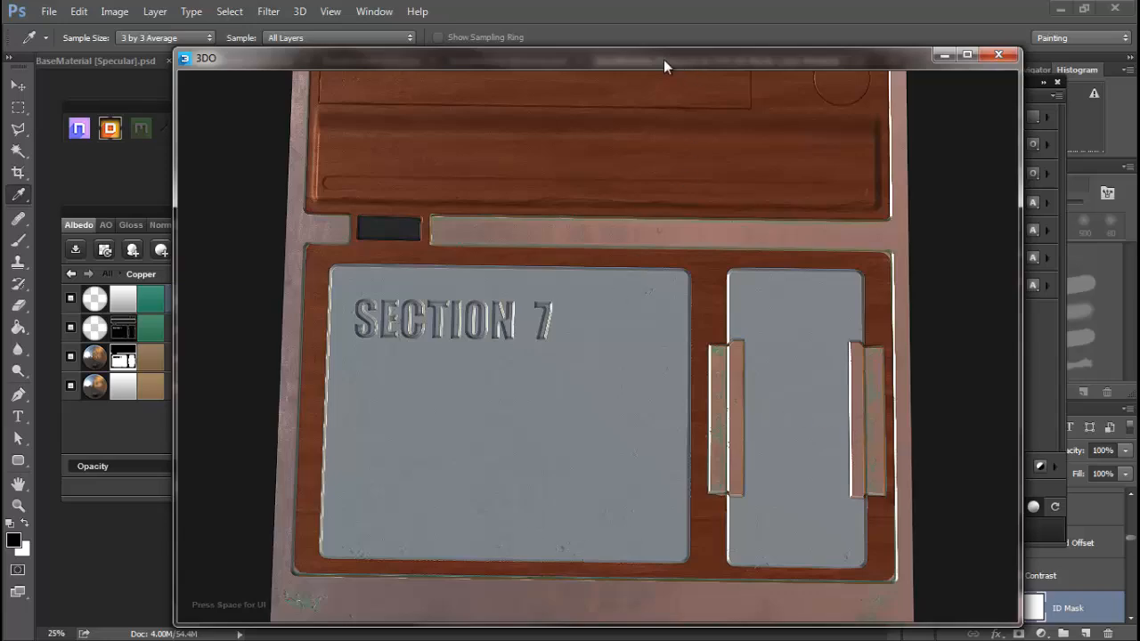
left_click_drag(664, 61, 0, 46)
left_click(967, 320)
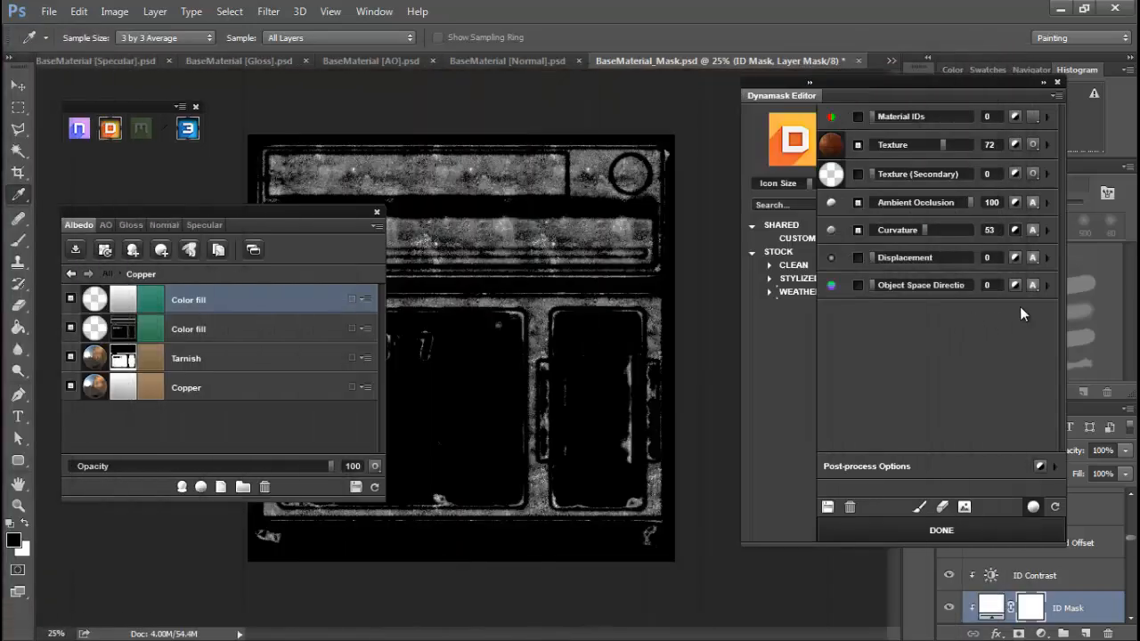
Set the Surface Rust mask's Texture to 85, with post-process Tightness 40 and Contrast 75.
left_click(1054, 466)
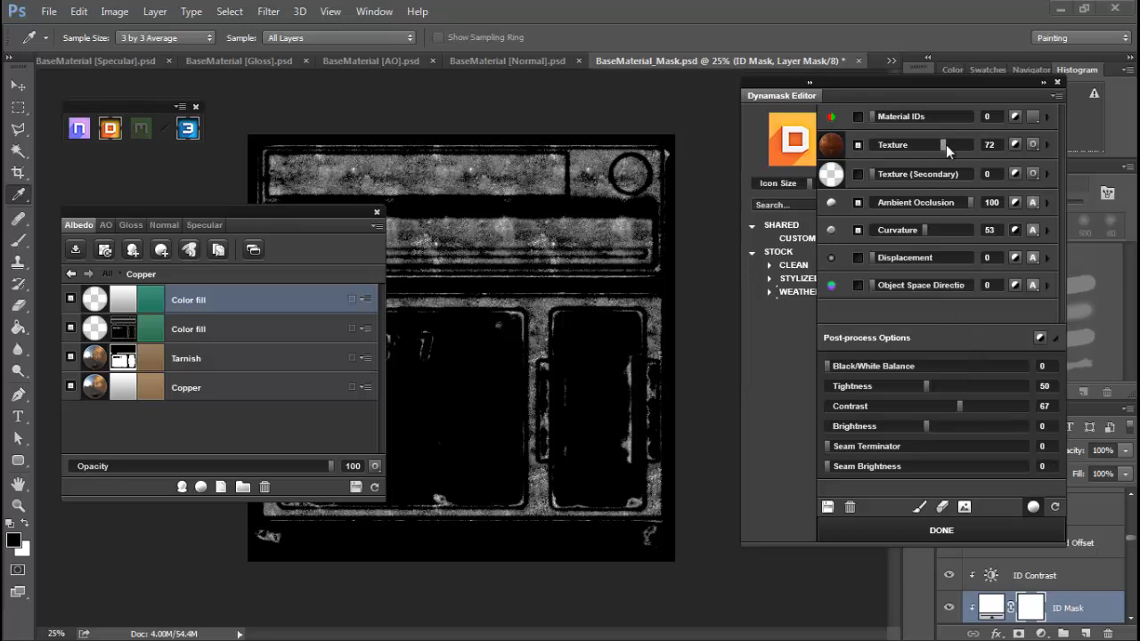
left_click_drag(954, 144, 957, 144)
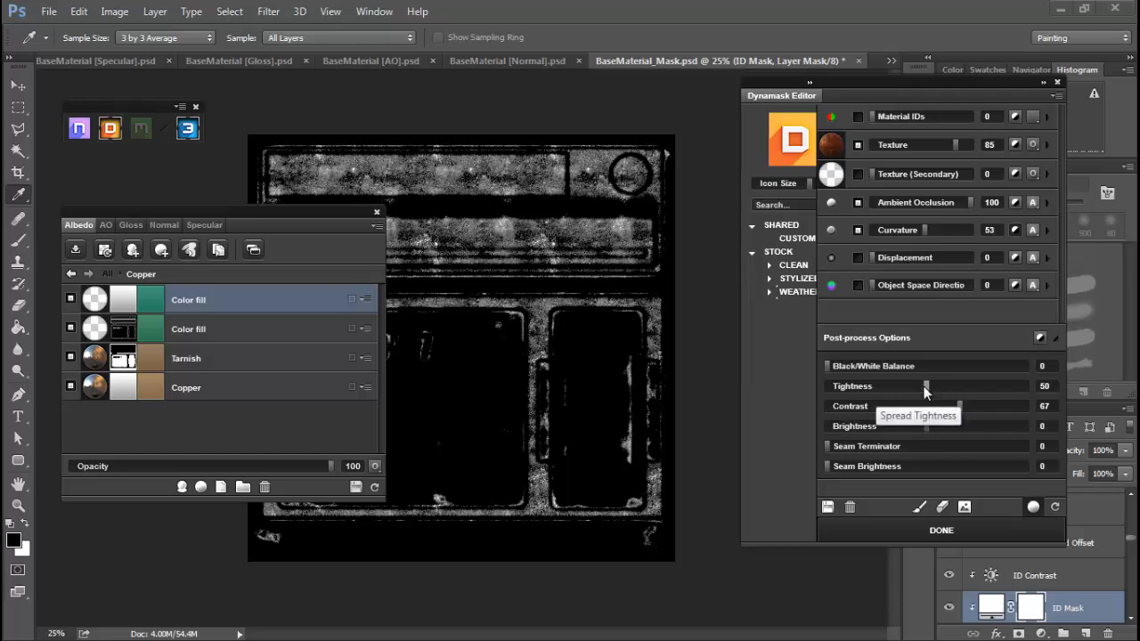
left_click_drag(926, 385, 906, 387)
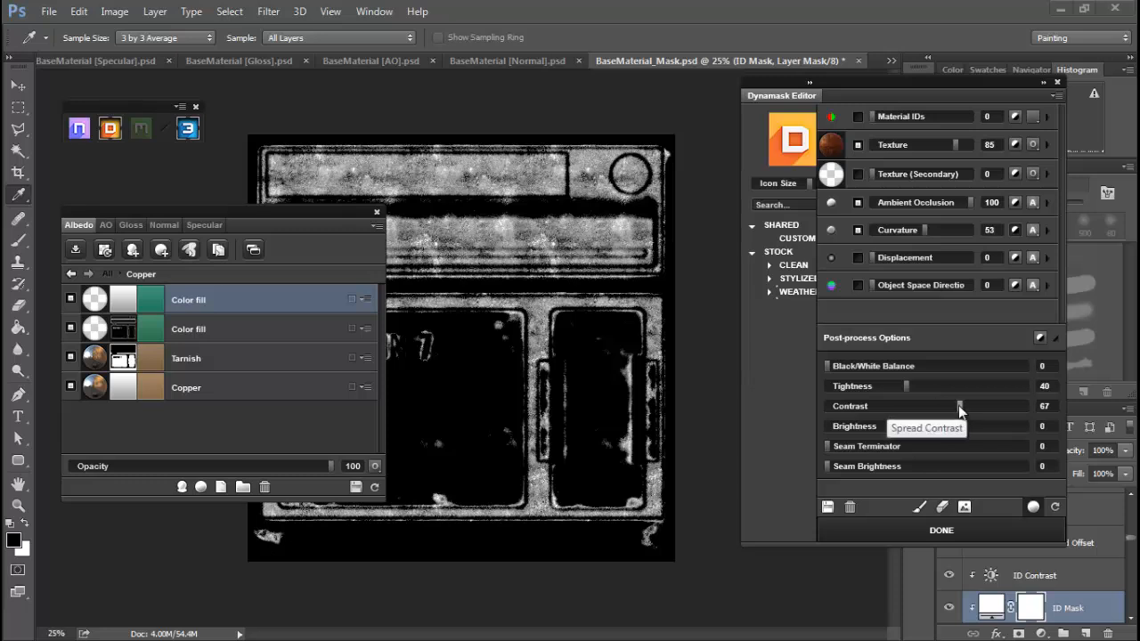
left_click_drag(960, 410, 975, 405)
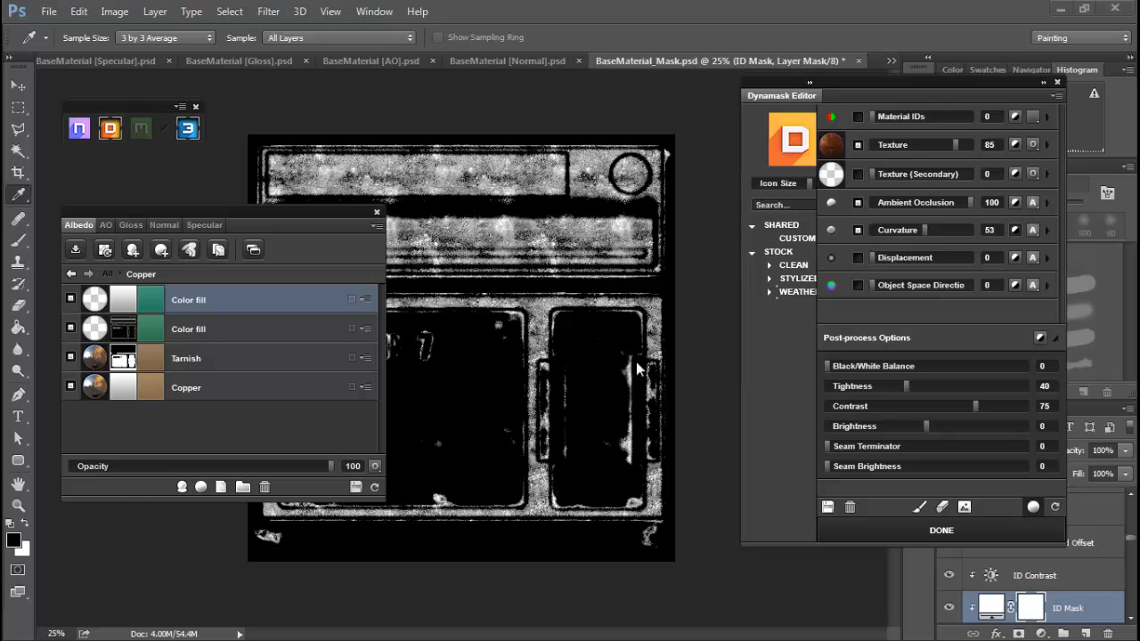
Examine the green corrosion on the panel's copper clips and lower corners in the 3DO preview, then close the preview.
left_click_drag(0, 44, 609, 41)
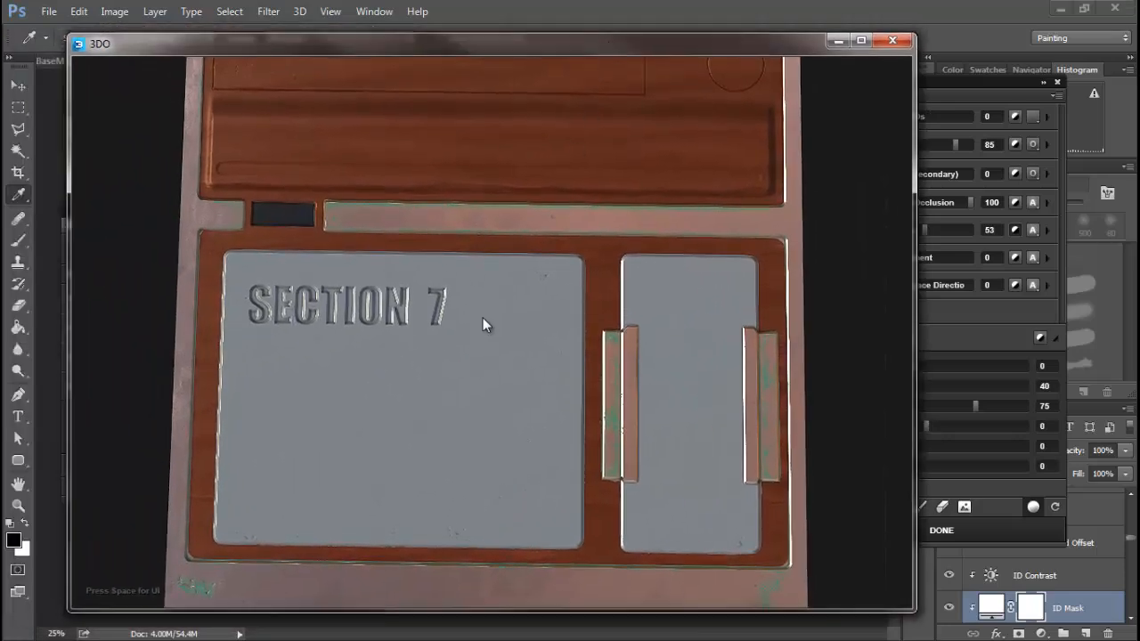
left_click_drag(457, 372, 455, 300)
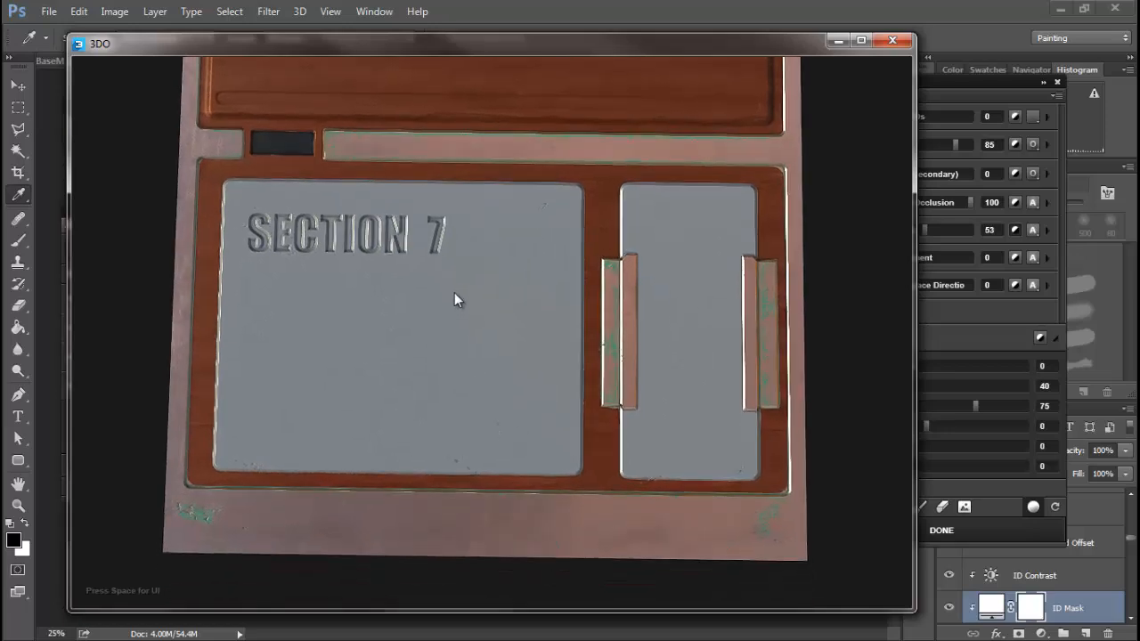
mouse_move(476, 340)
left_mouse_down()
mouse_move(469, 301)
mouse_move(481, 327)
left_mouse_up()
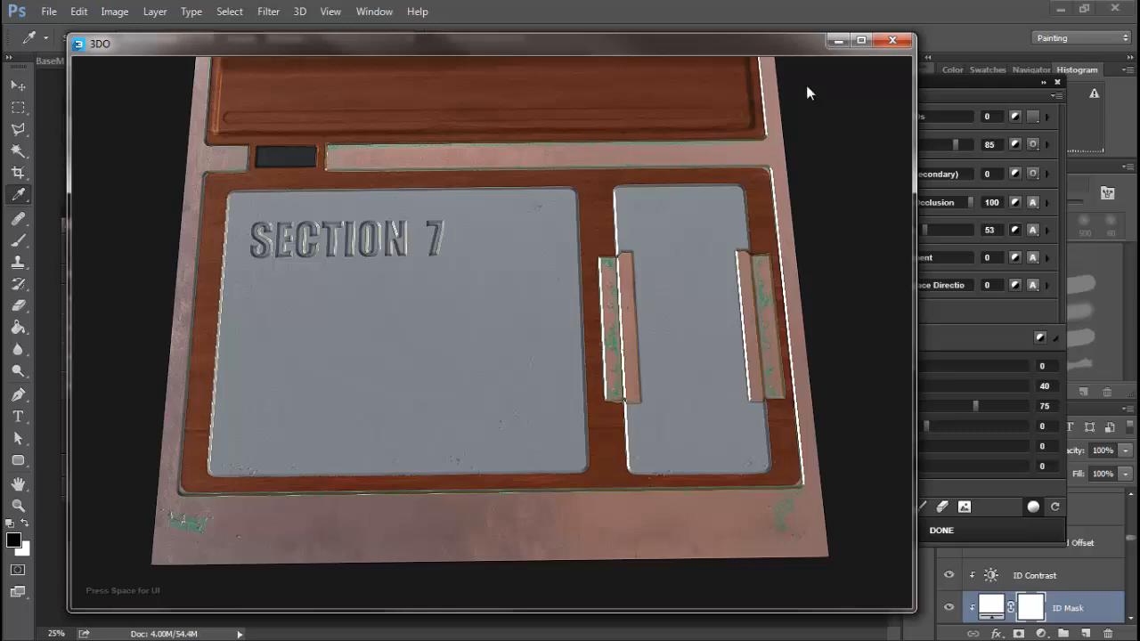
left_click(892, 40)
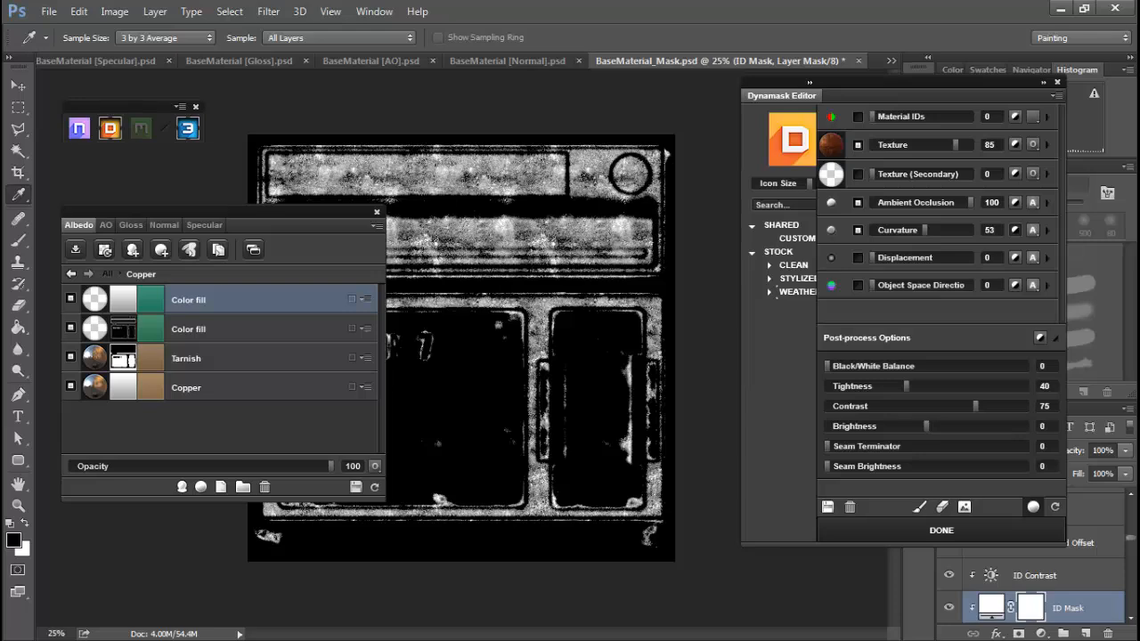
Check the green corrosion across the model in the 3DO preview, then apply the corrosion mask and return to the full material list.
left_click_drag(0, 156, 547, 88)
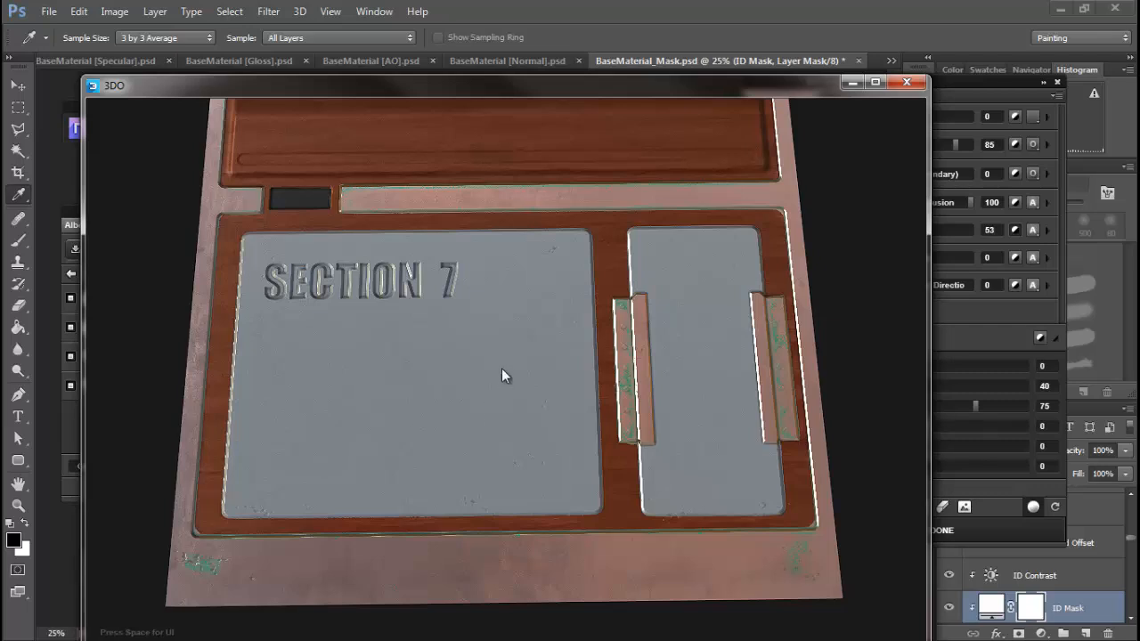
left_click_drag(502, 367, 497, 397)
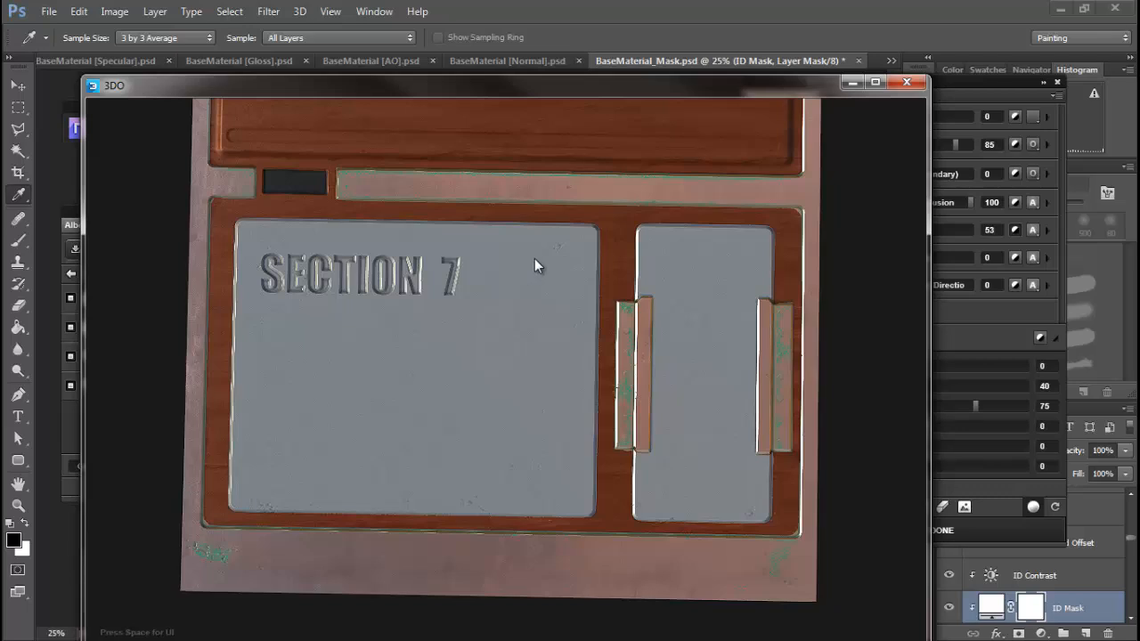
left_click_drag(534, 266, 527, 448)
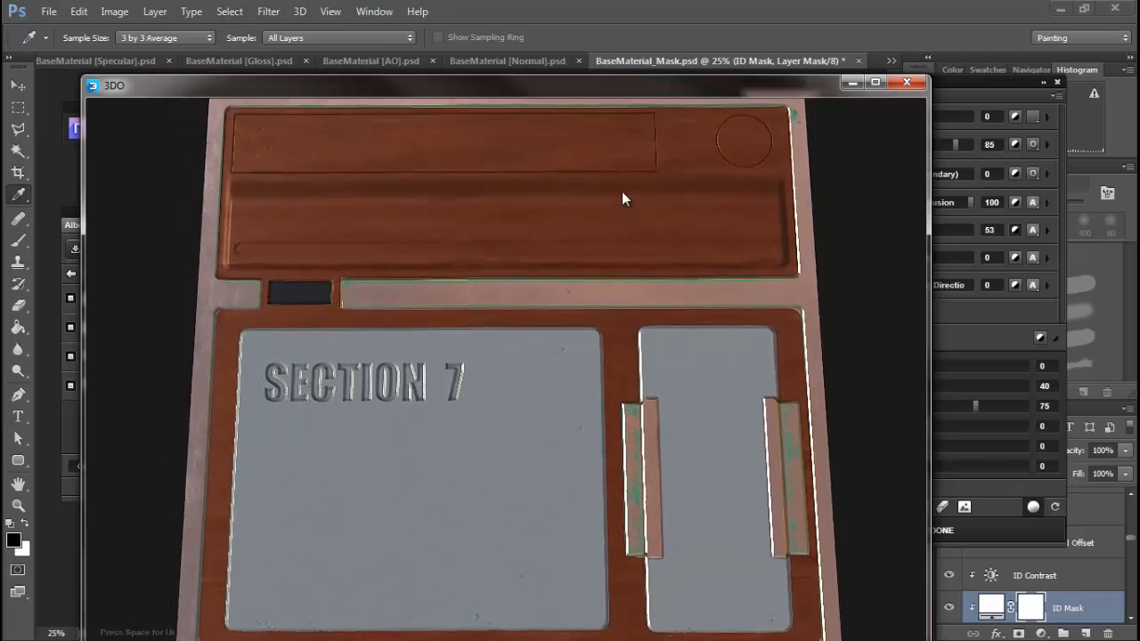
left_click_drag(522, 87, 0, 127)
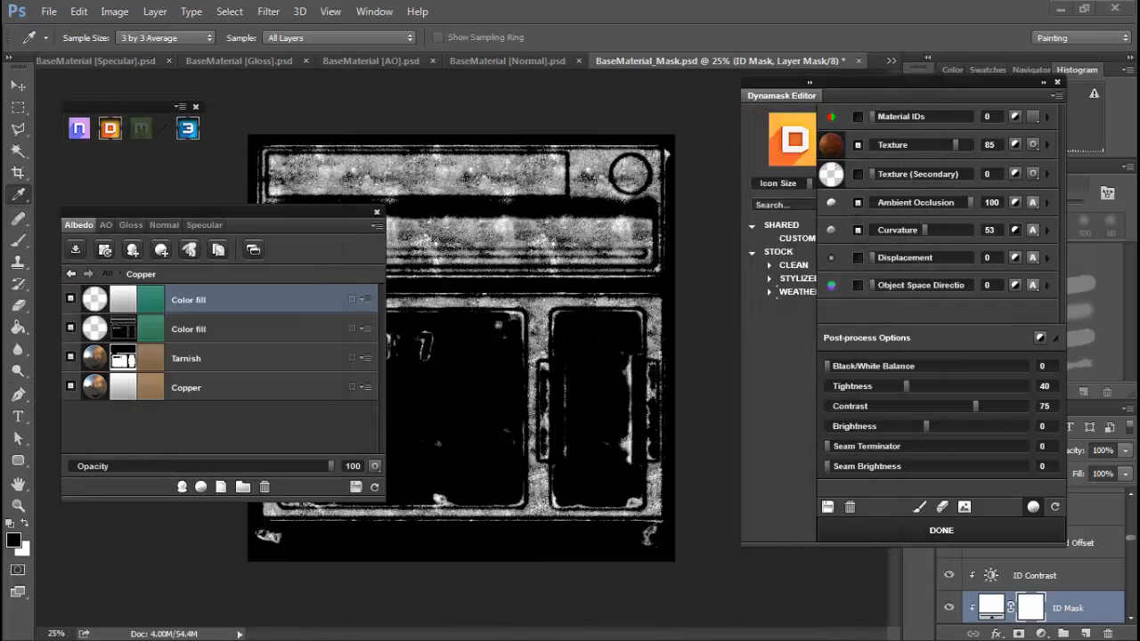
left_click(944, 534)
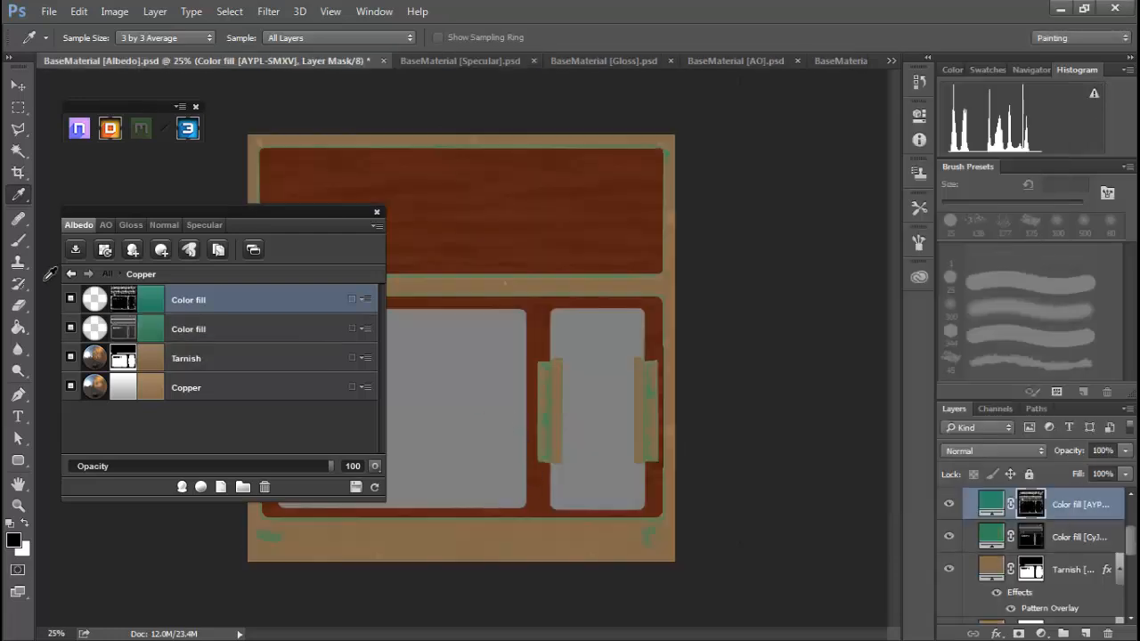
left_click(71, 273)
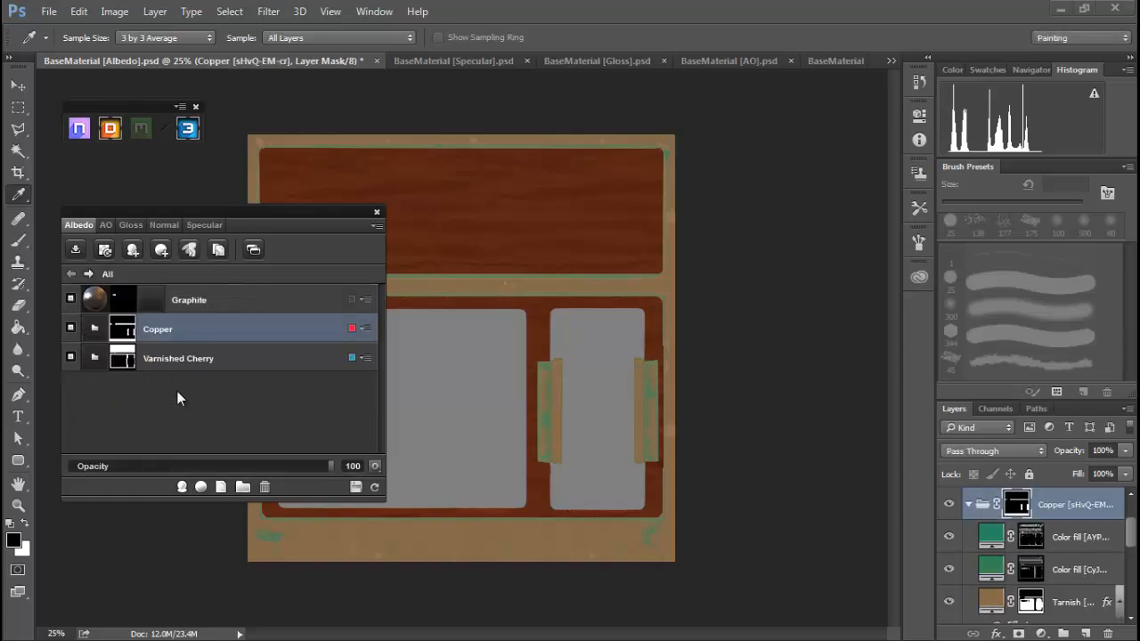
Delete the Graphite material and add the Batsuit Fabric smart material from the Fabric category in its place.
left_click(193, 301)
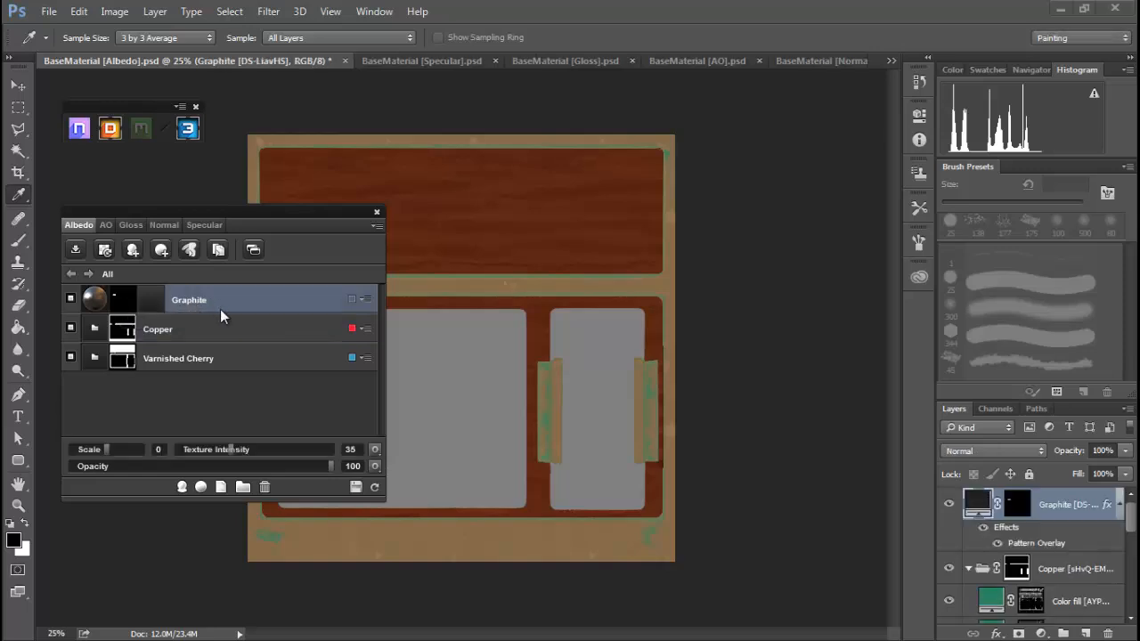
left_click(265, 488)
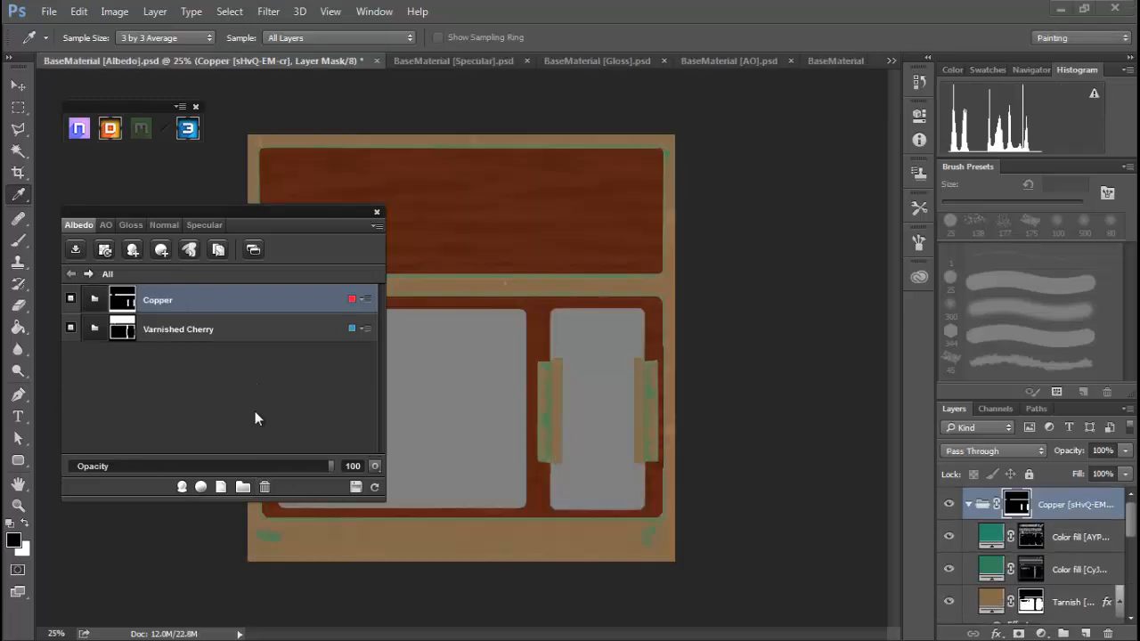
left_click(179, 487)
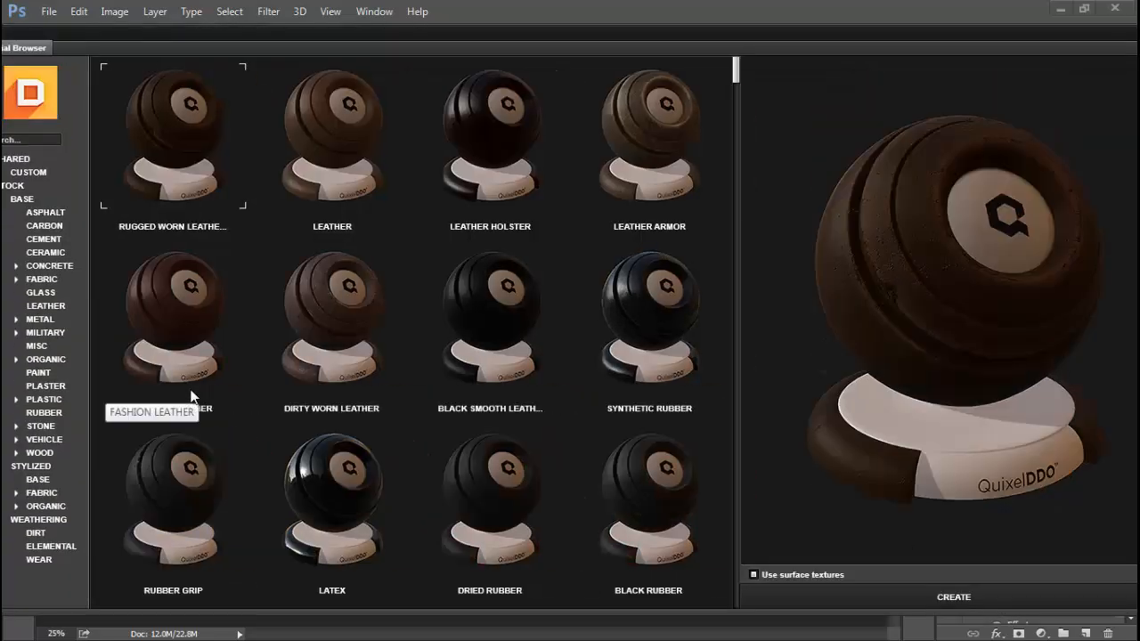
left_click(36, 281)
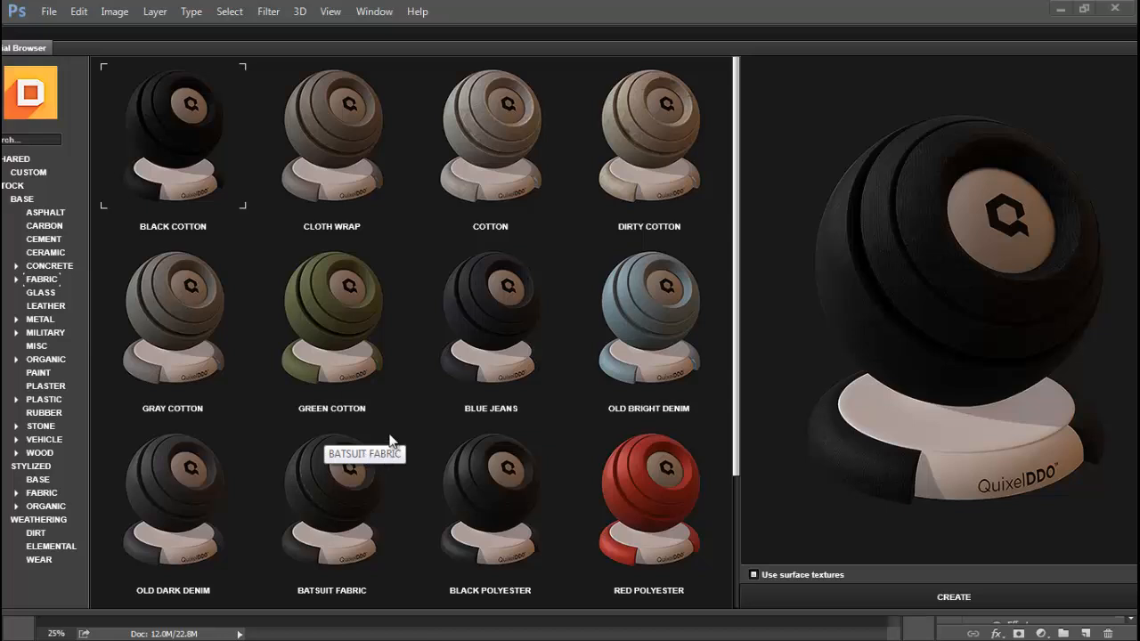
left_click(329, 492)
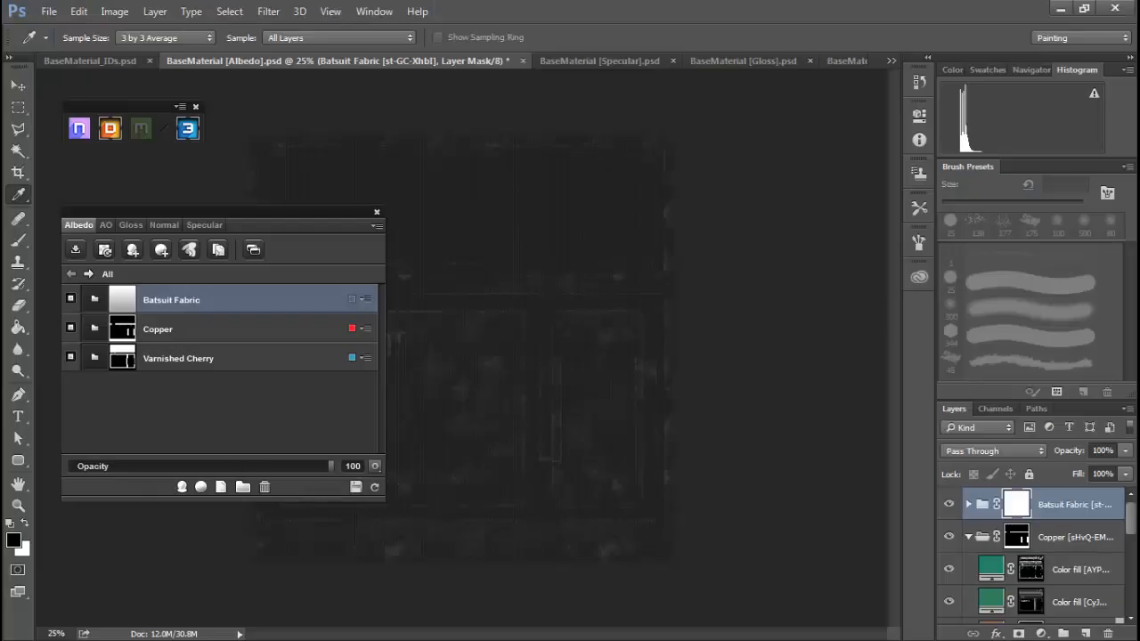
Mask the Batsuit Fabric material to the yellow Carbon Fiber ID area and check it on the model in the 3DO preview.
left_click(126, 303)
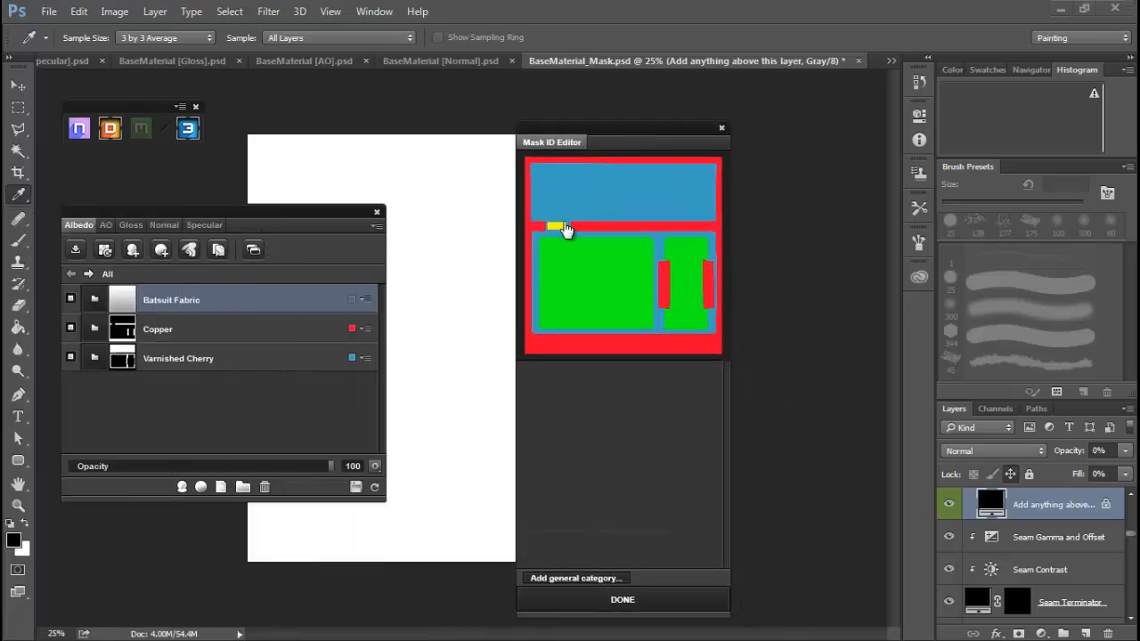
left_click(560, 230)
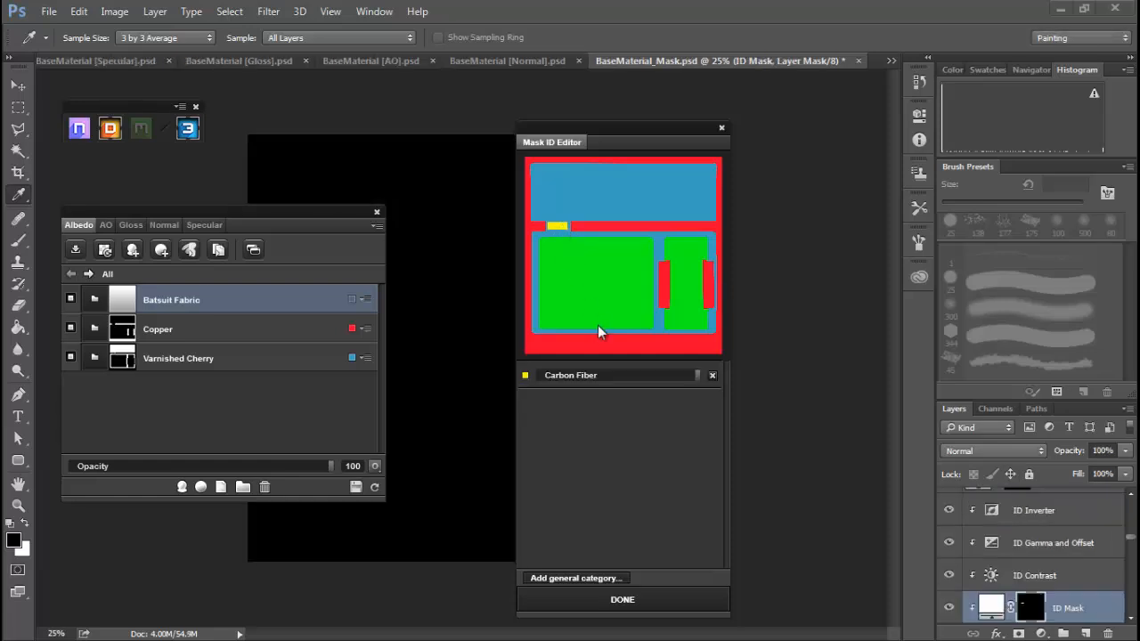
left_click(630, 601)
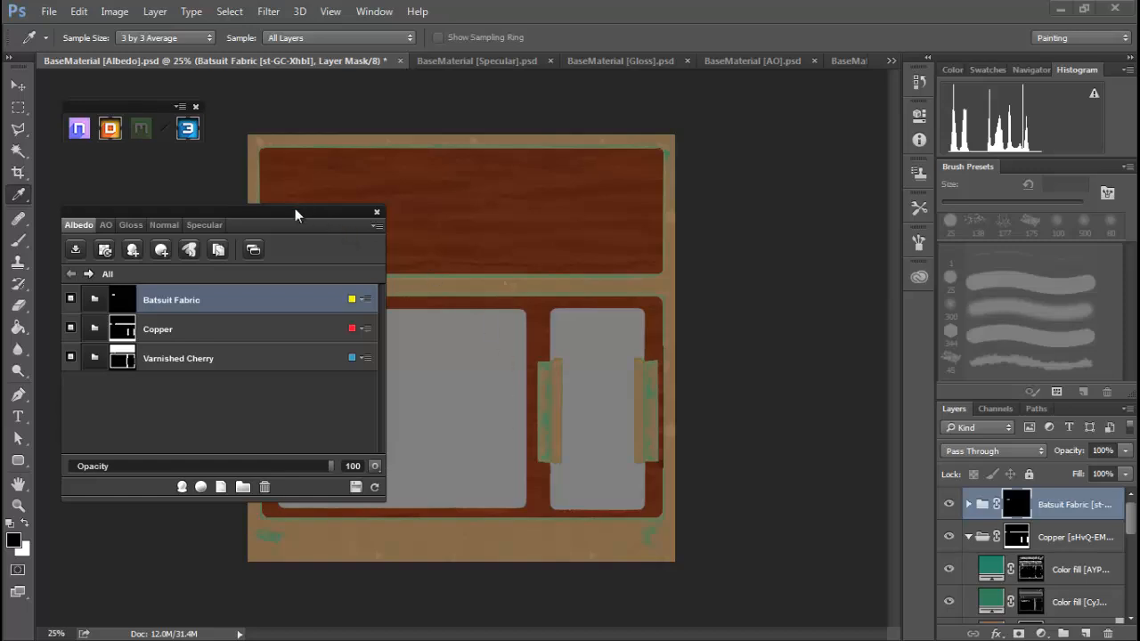
left_click_drag(295, 209, 300, 338)
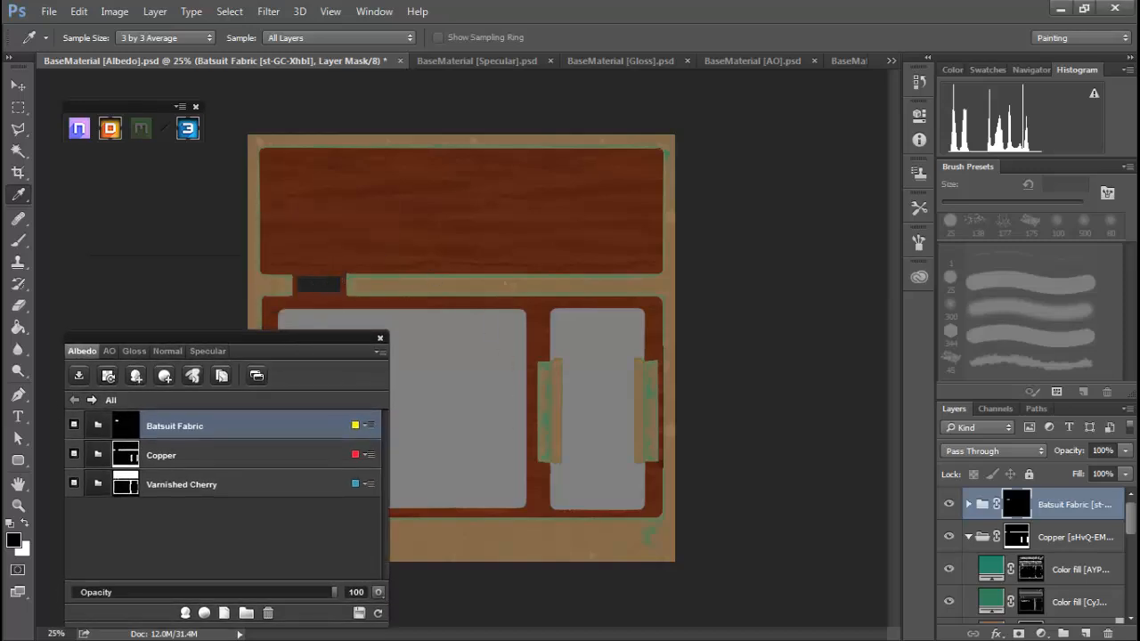
left_click_drag(0, 134, 561, 100)
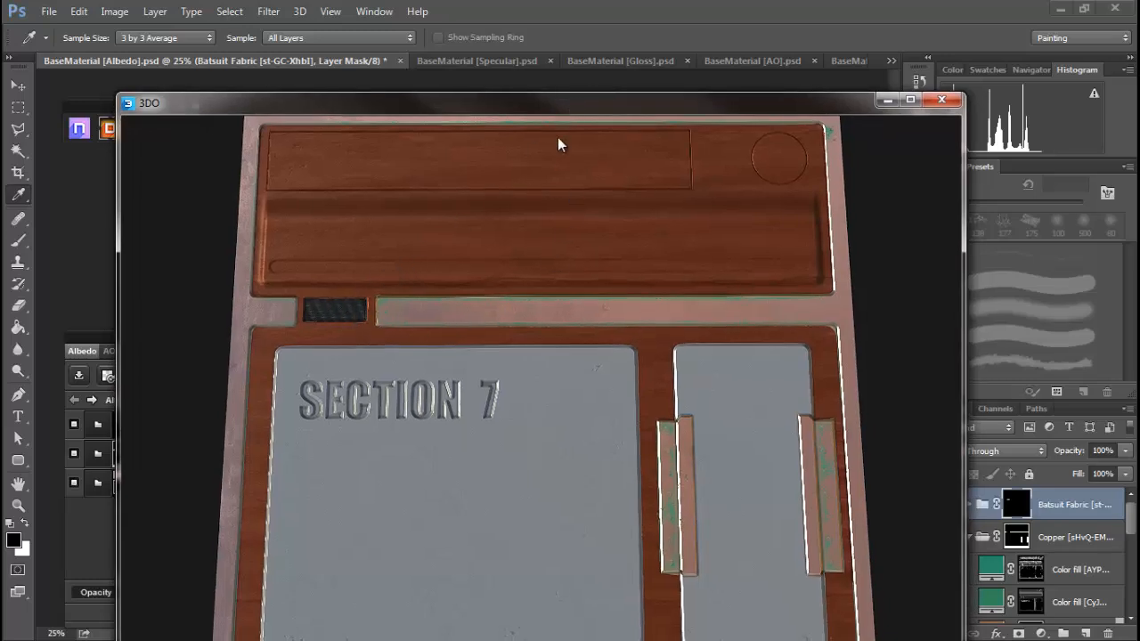
left_click_drag(555, 103, 0, 102)
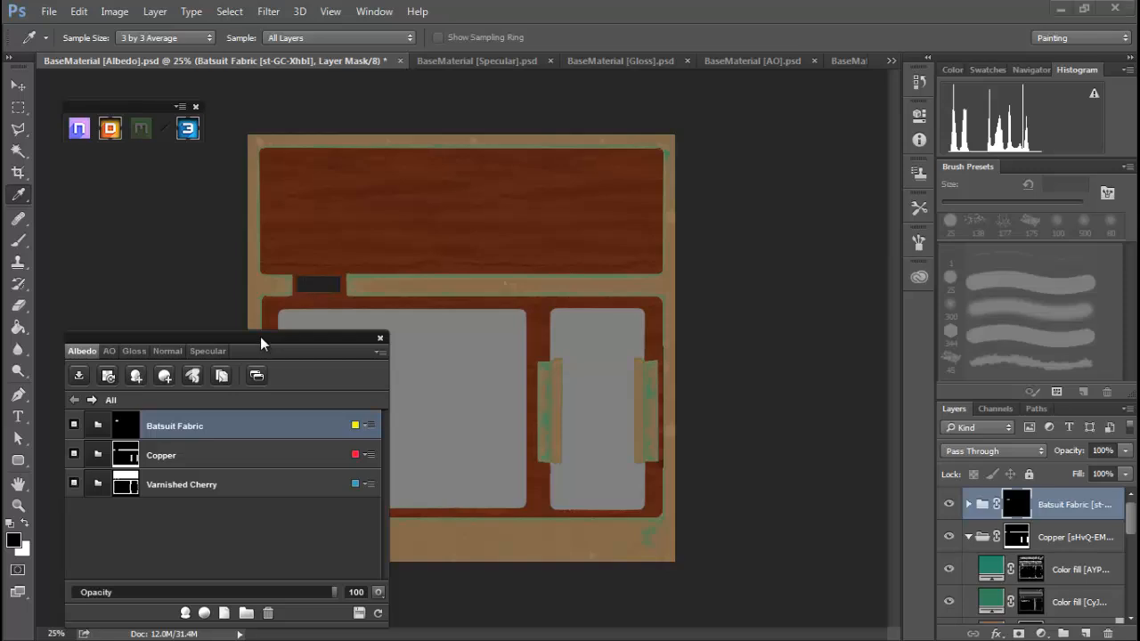
left_click_drag(260, 337, 401, 239)
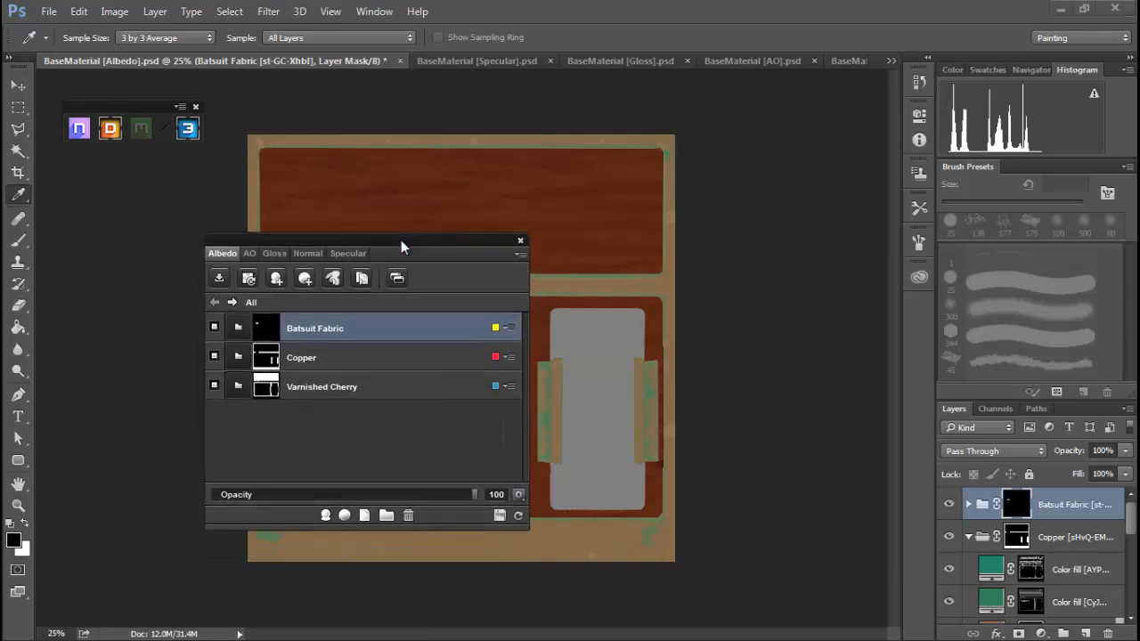
left_click(55, 445)
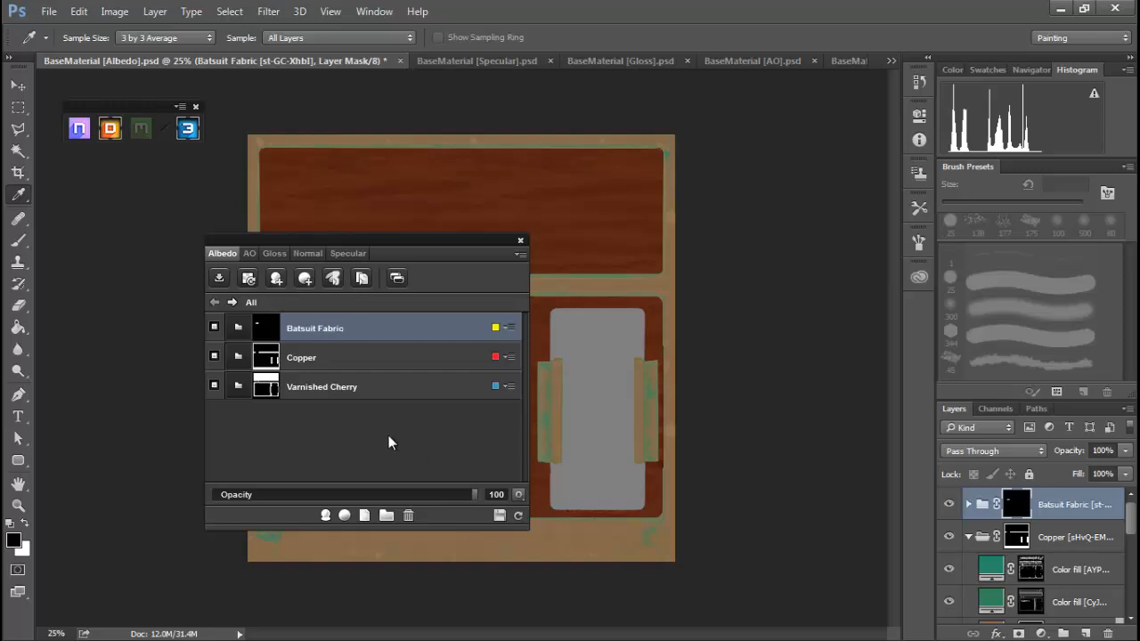
Compare fabric smart materials such as Black Polyester and Cloth Wrap, then add Gray Cotton to the project.
left_click(326, 515)
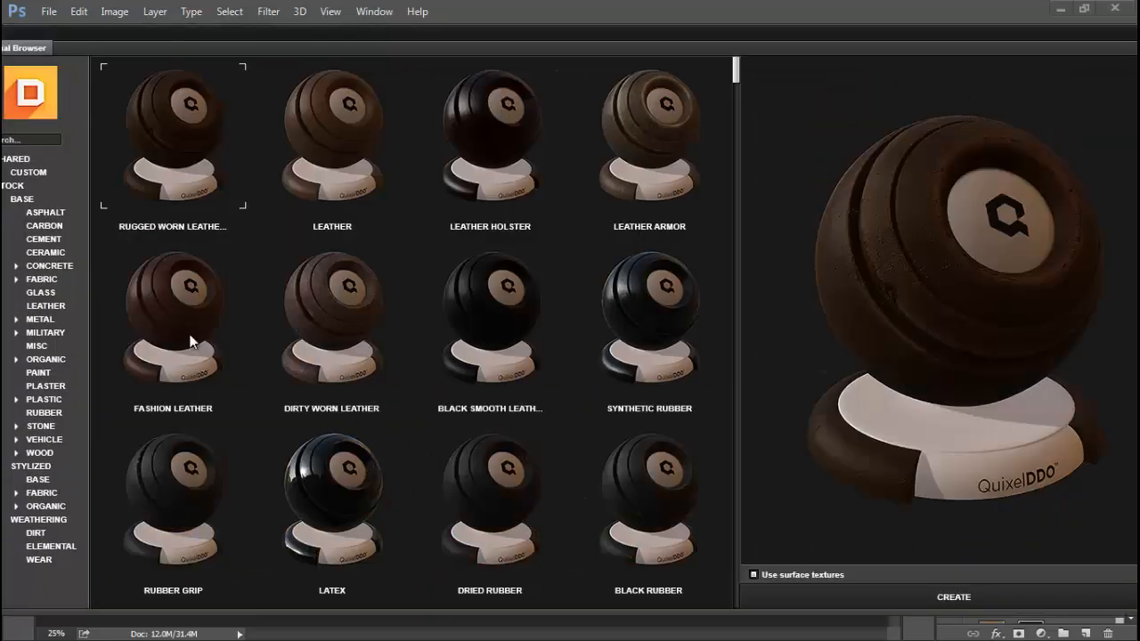
left_click(54, 279)
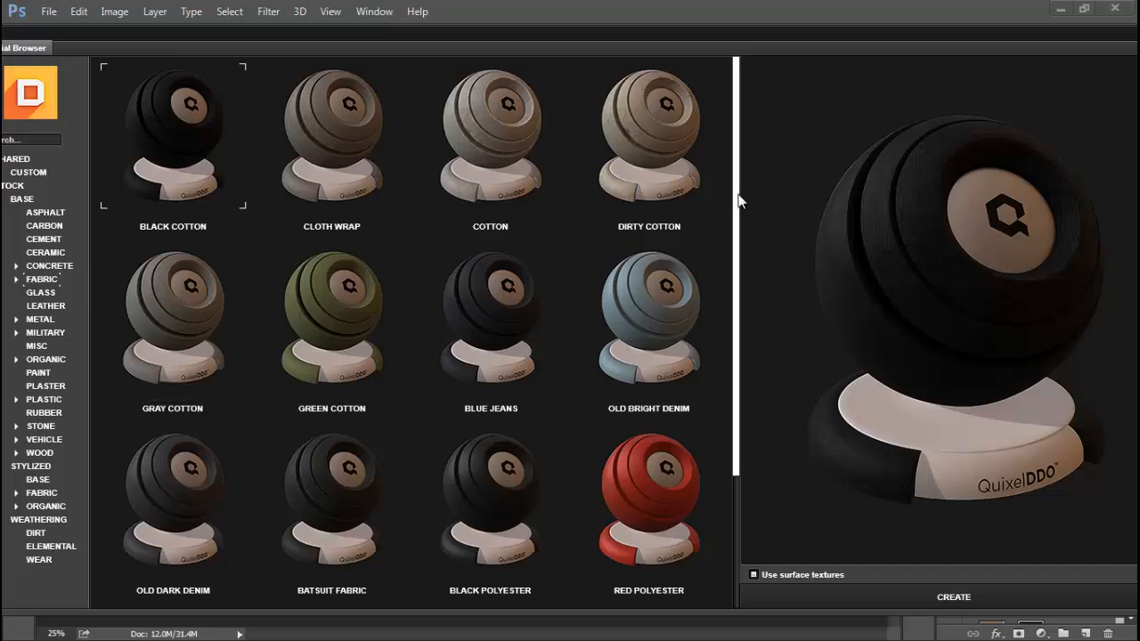
scroll(741, 267, "down", 3)
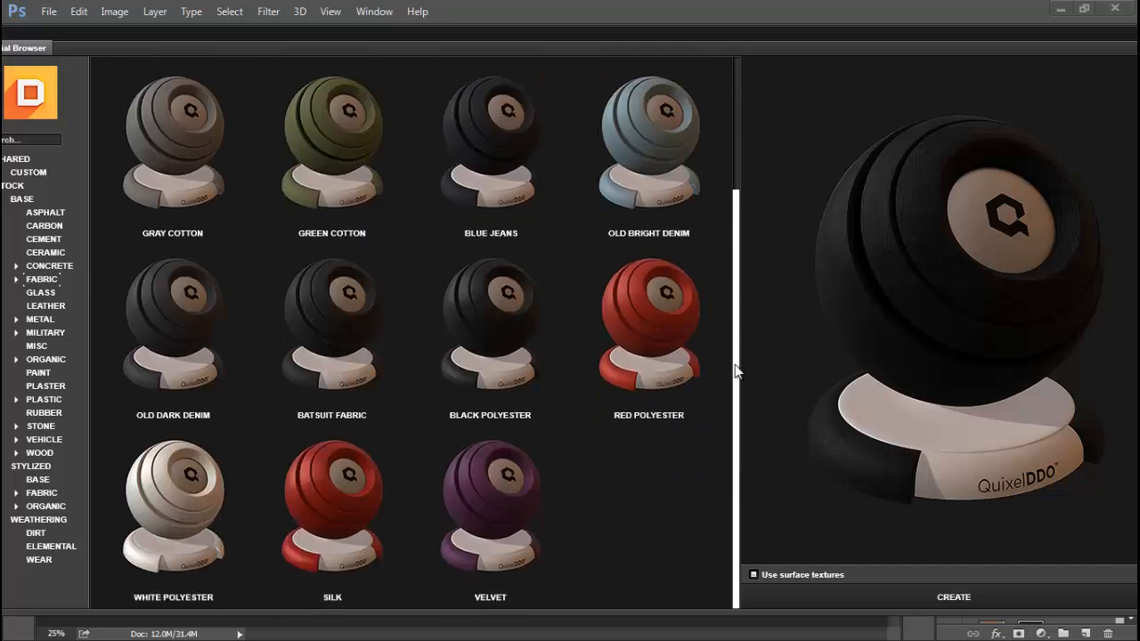
scroll(739, 339, "up", 3)
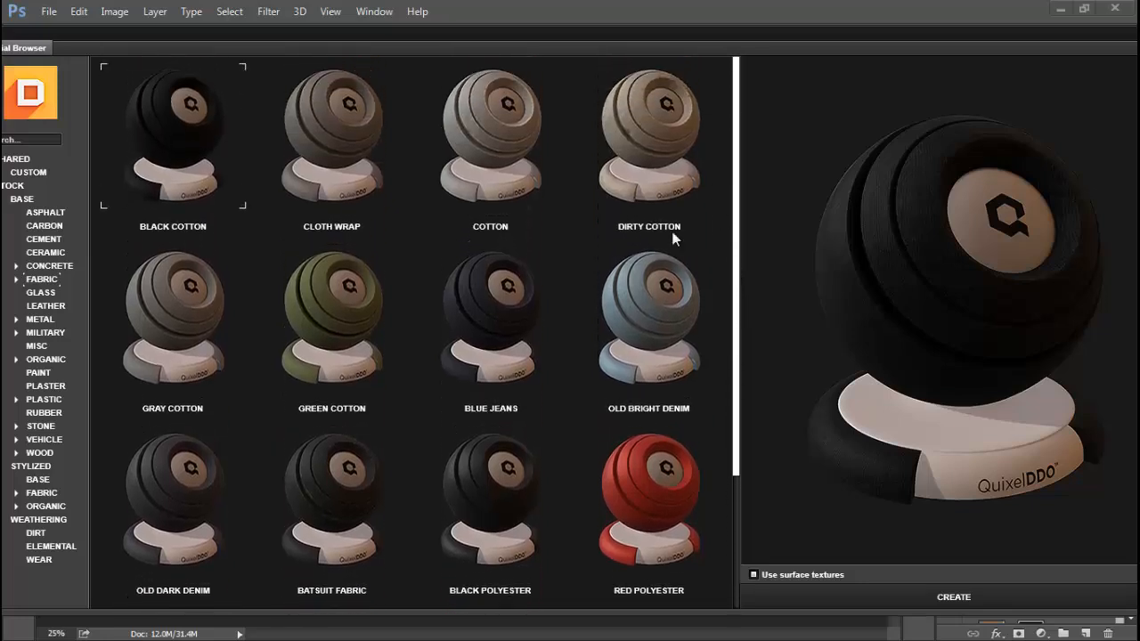
left_click(475, 479)
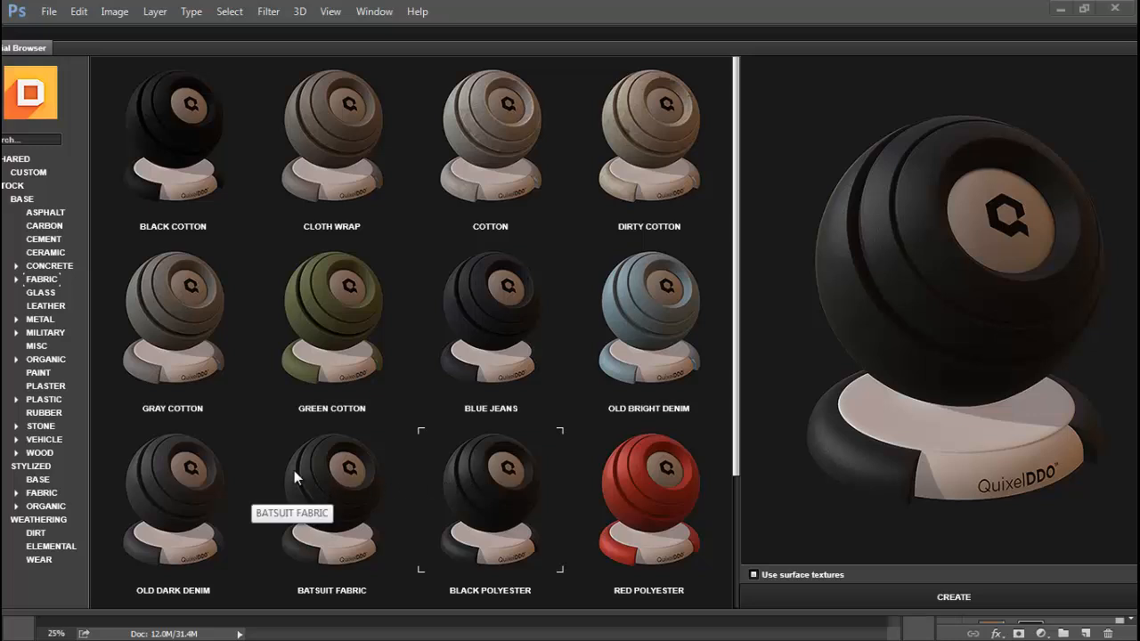
left_click(337, 147)
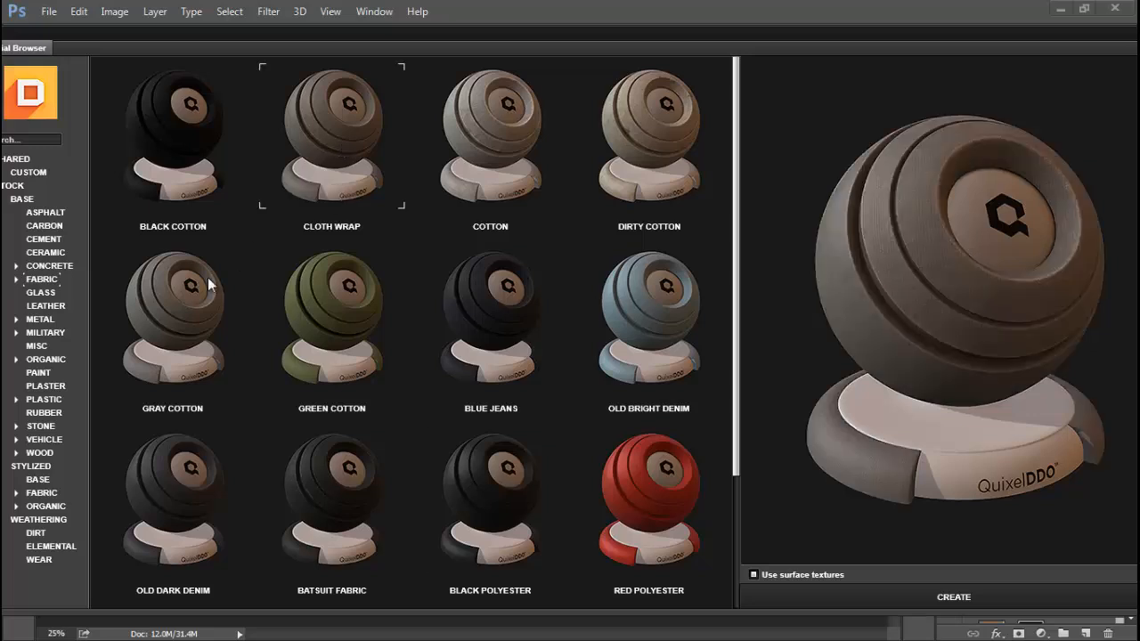
left_click(164, 320)
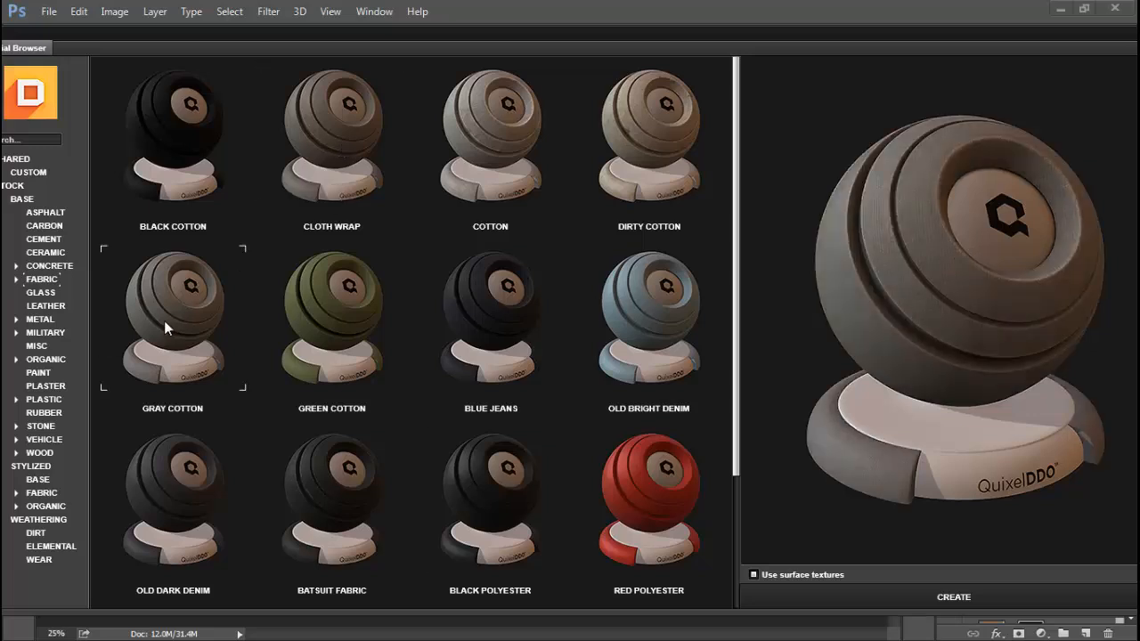
left_click(313, 153)
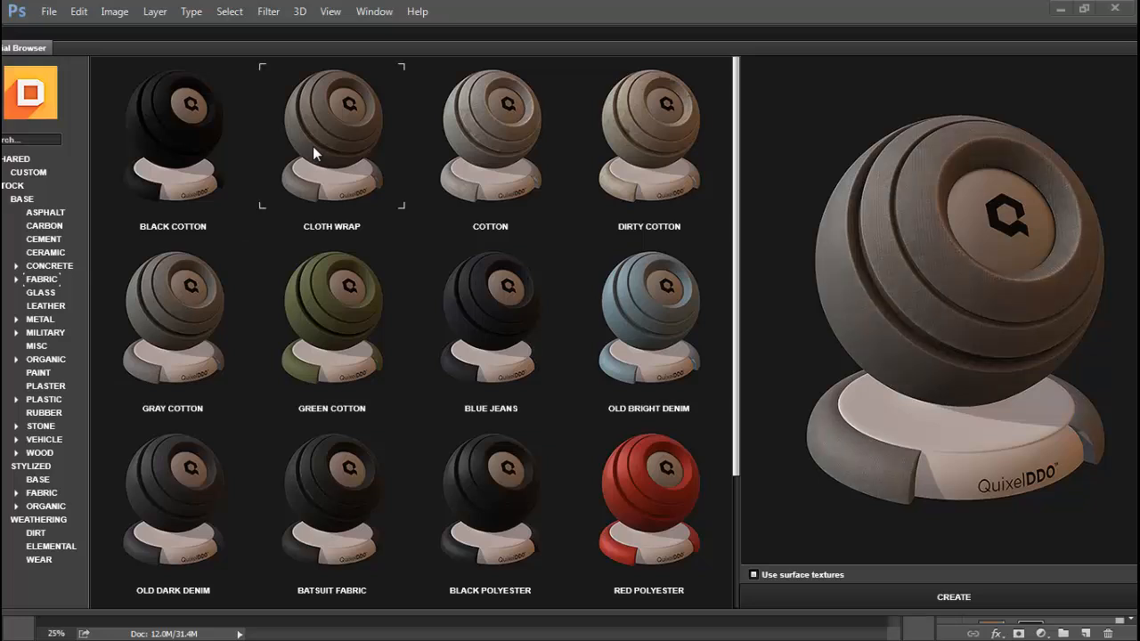
left_click(179, 332)
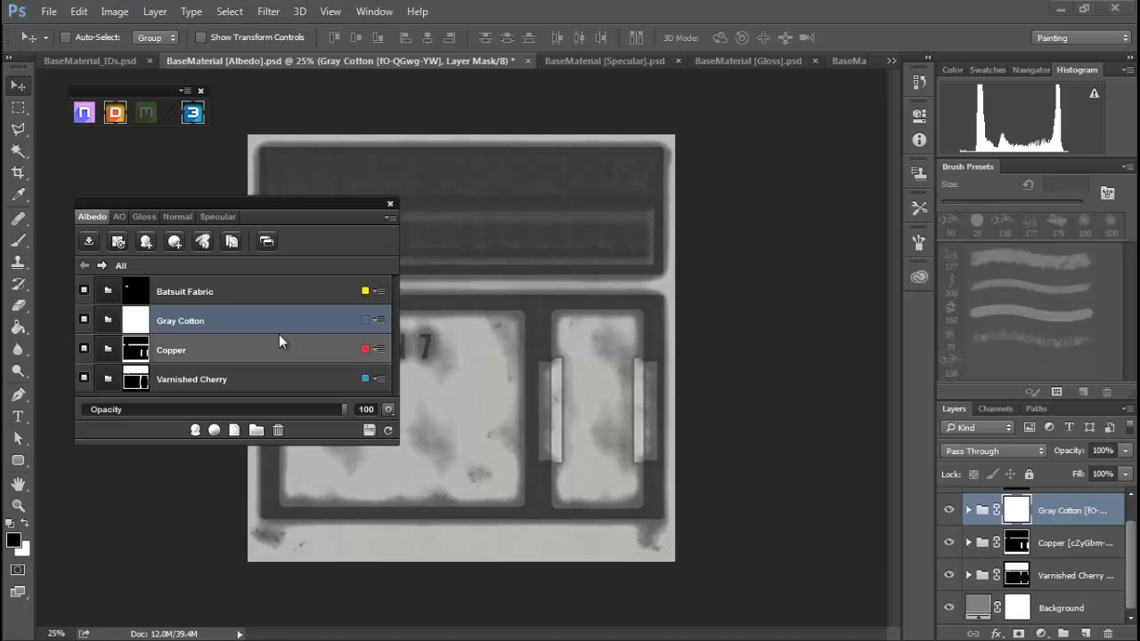
Delete the Cotton Edge Wear layer inside the Gray Cotton group and select the Cotton Cavity Dirt layer.
left_click(106, 319)
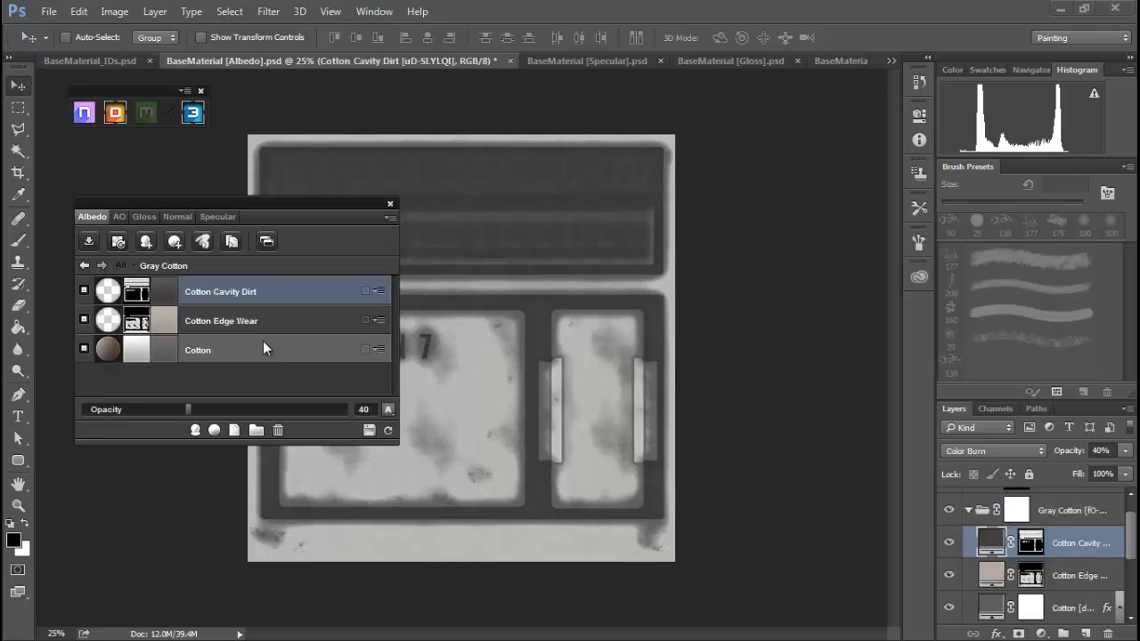
left_click(246, 322)
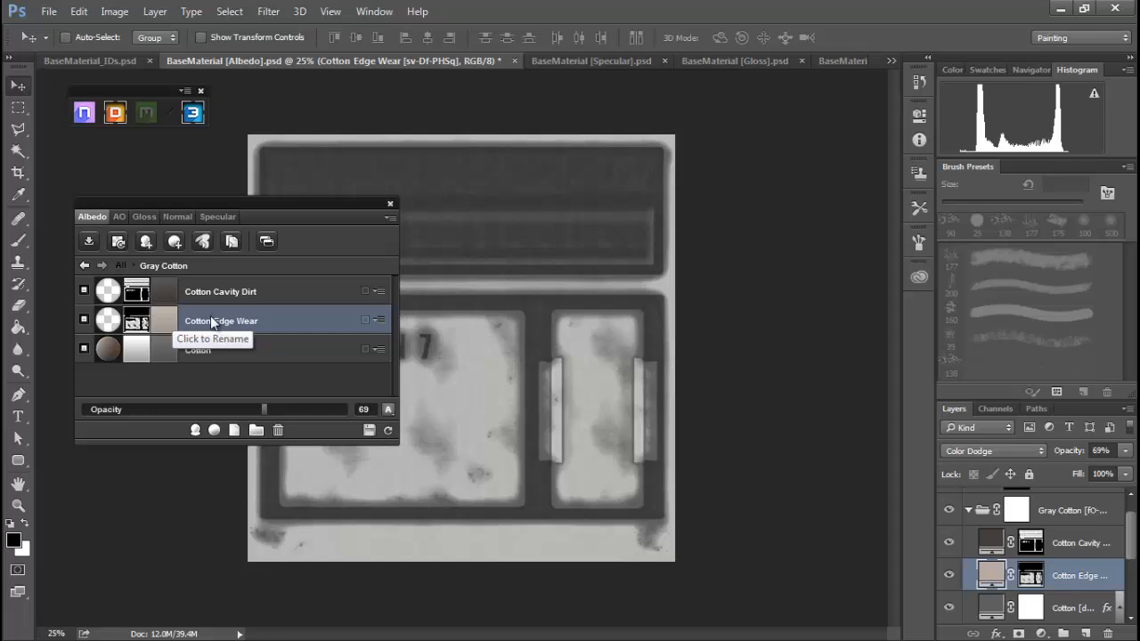
left_click(277, 432)
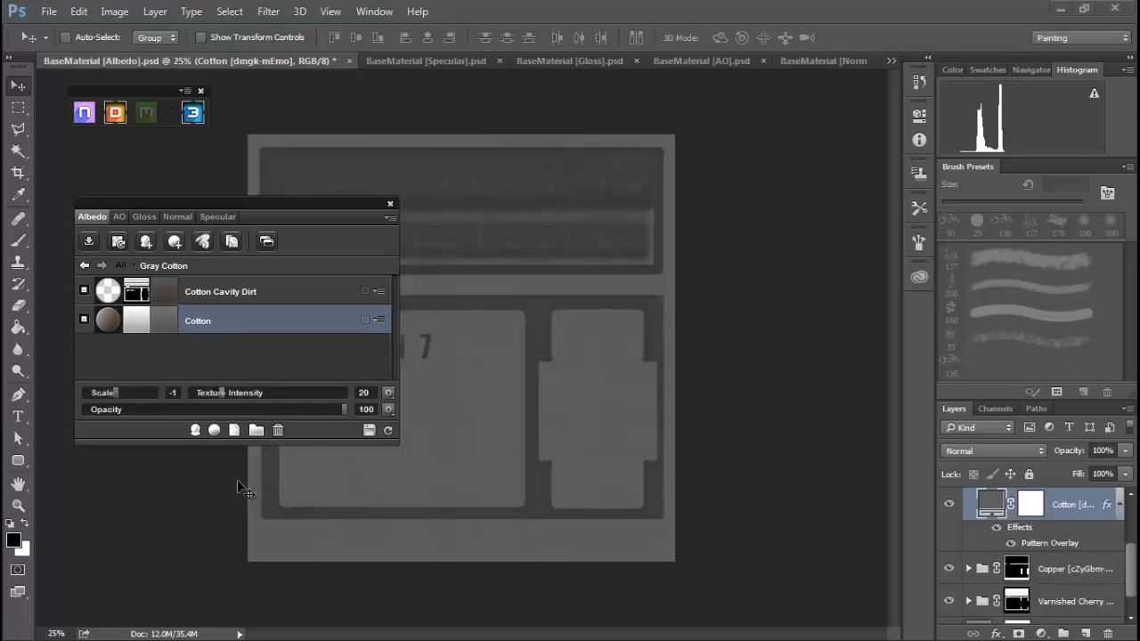
left_click(236, 290)
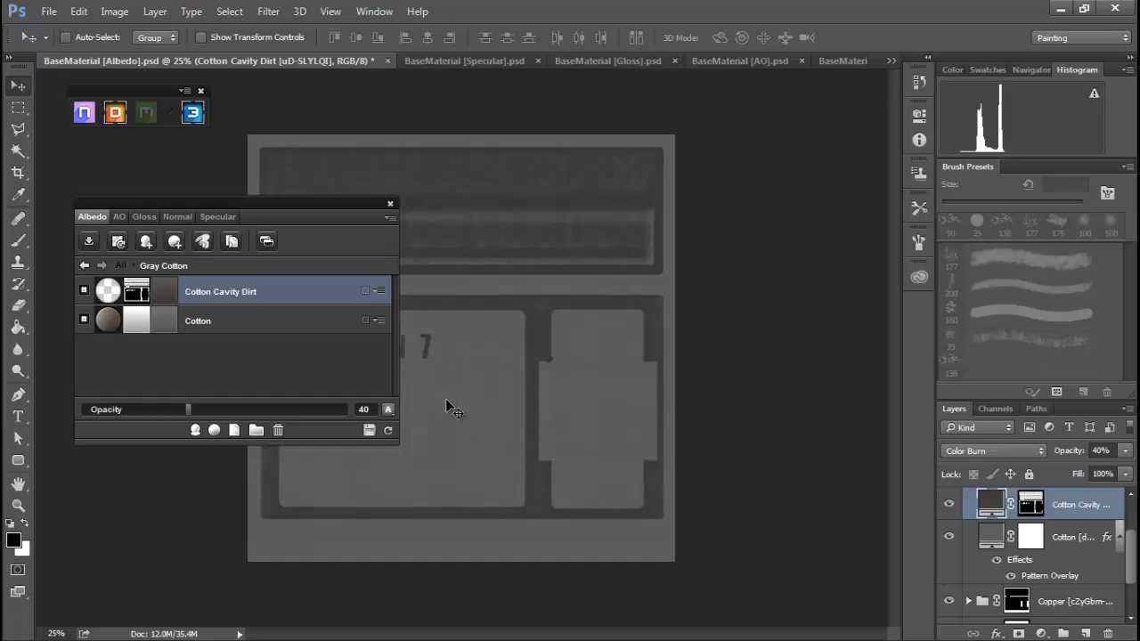
Return to the full material list and mask the Gray Cotton material to the green ID panels.
left_click(85, 265)
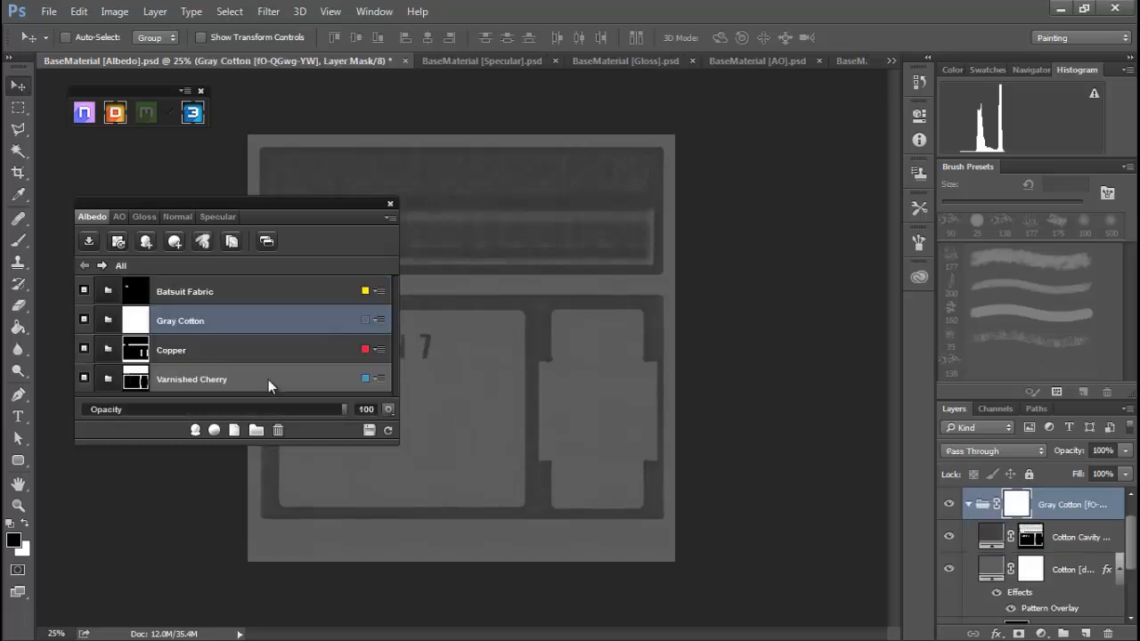
left_click(139, 328)
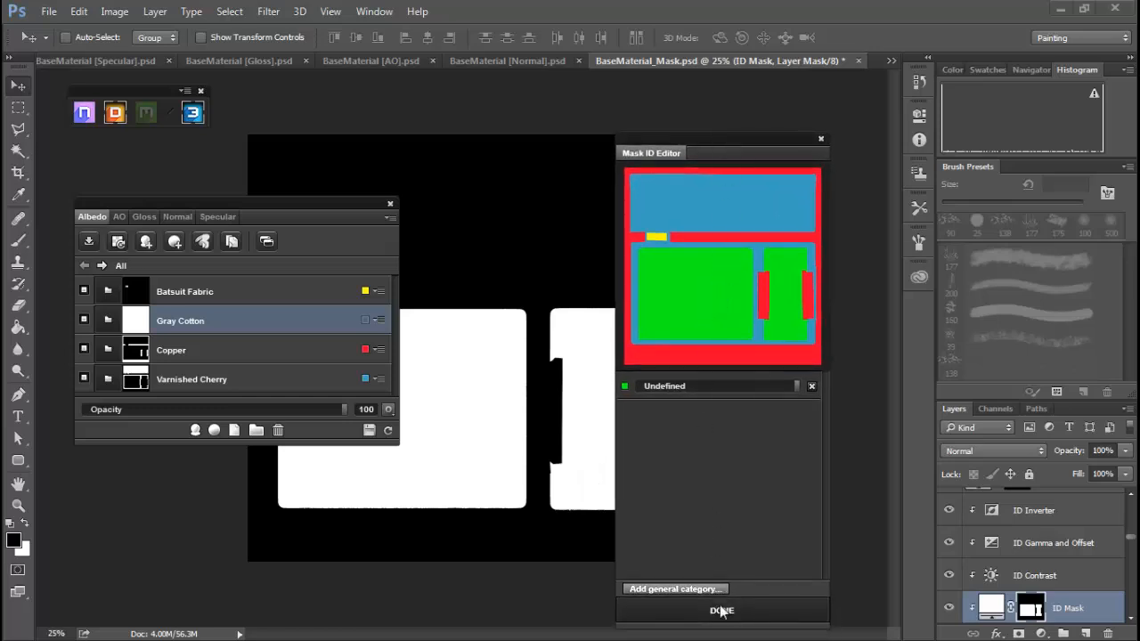
left_click(722, 611)
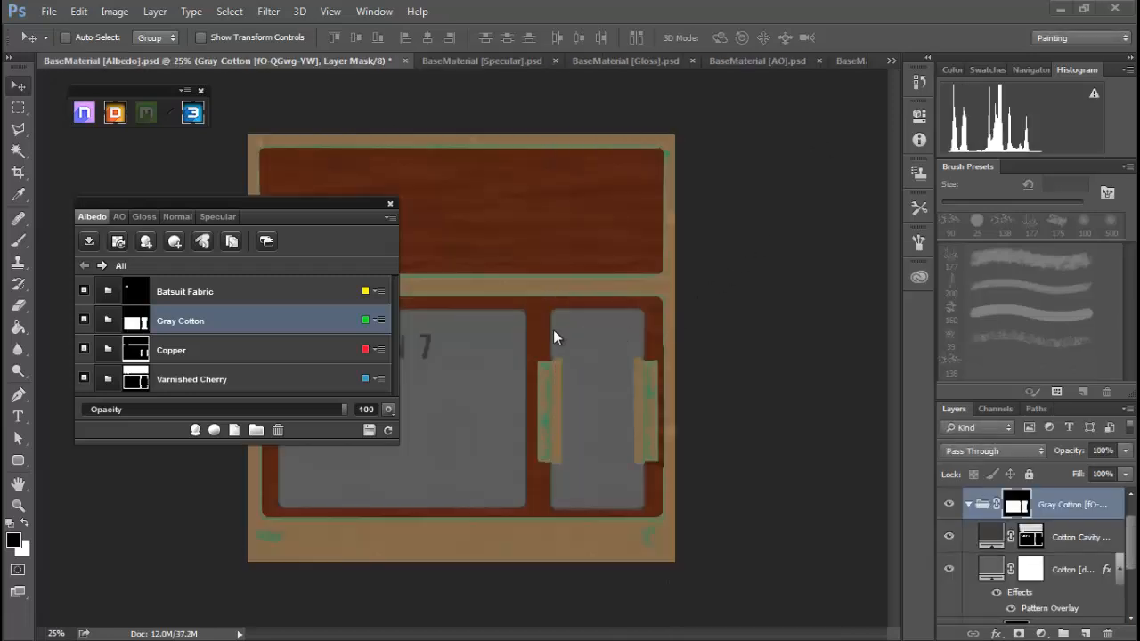
Open the Gray Cotton group and change the Cotton layer's solid color to blue 403983.
left_click(106, 327)
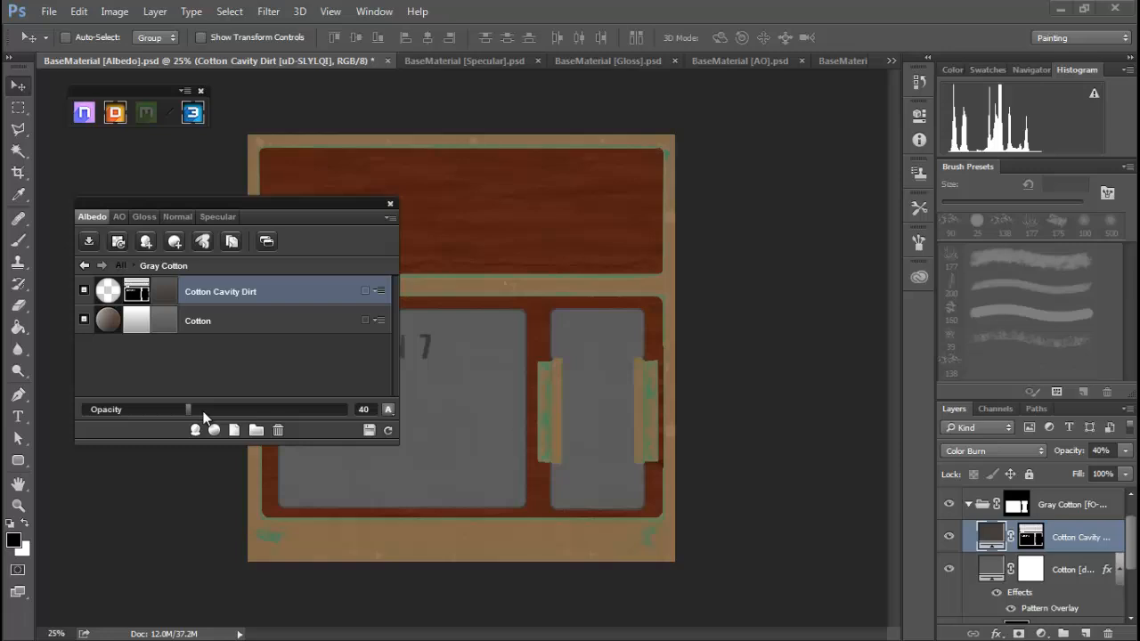
left_click(168, 328)
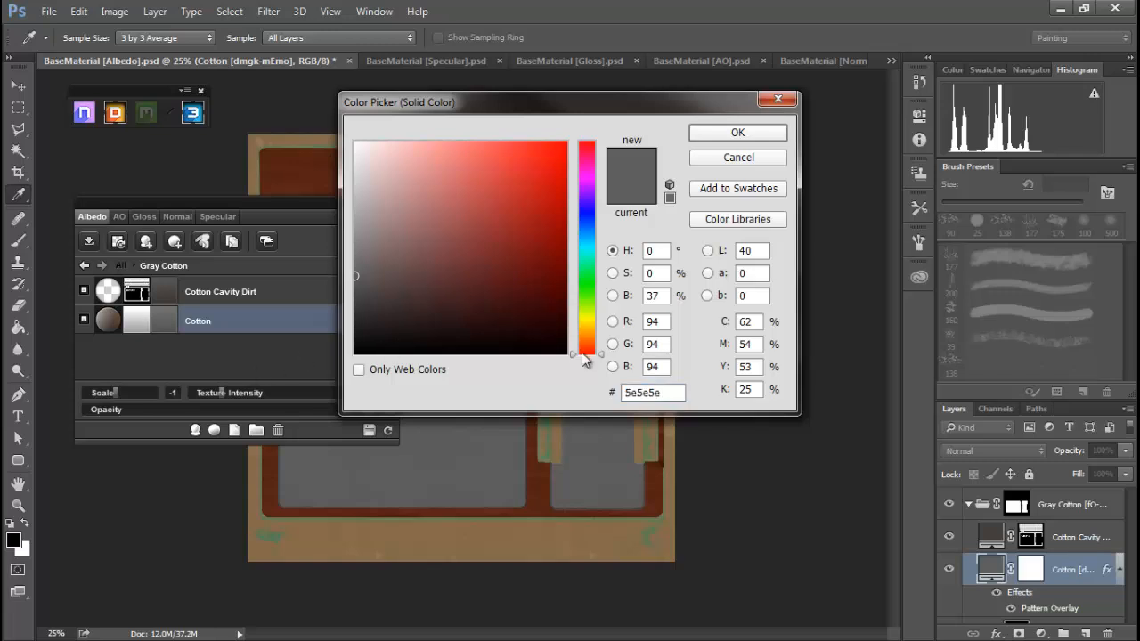
left_click_drag(606, 356, 604, 215)
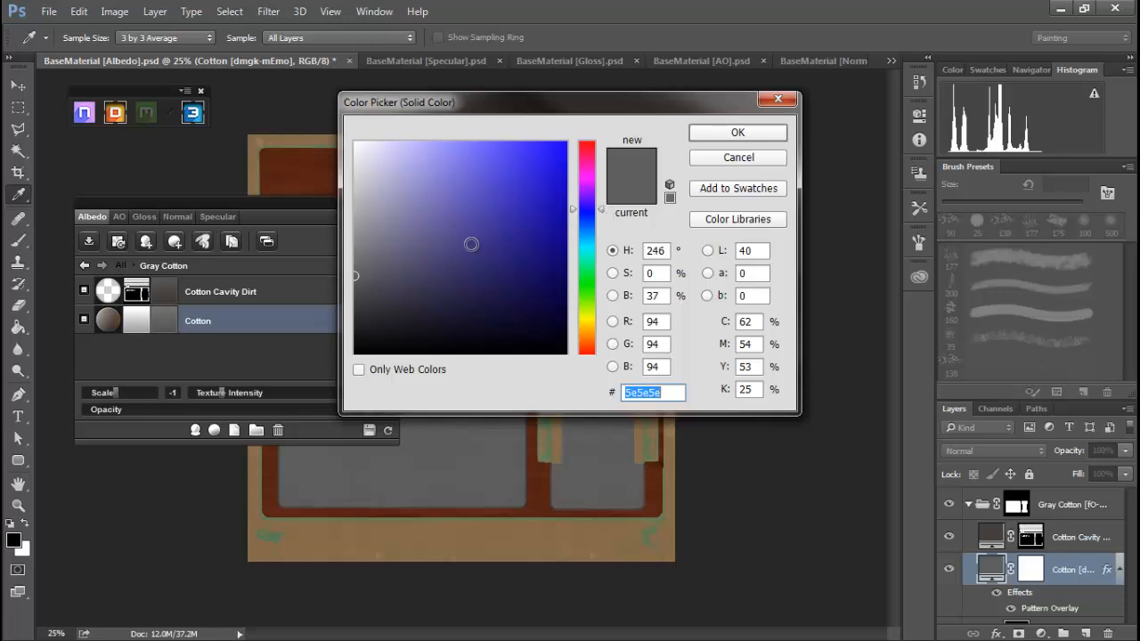
left_click(464, 246)
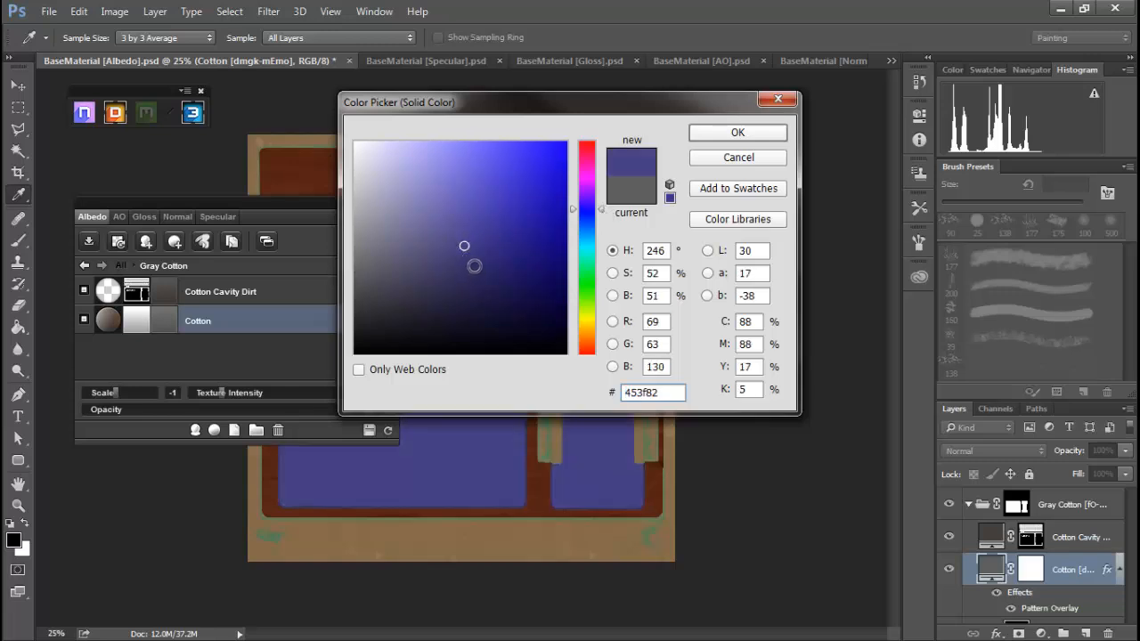
left_click(474, 246)
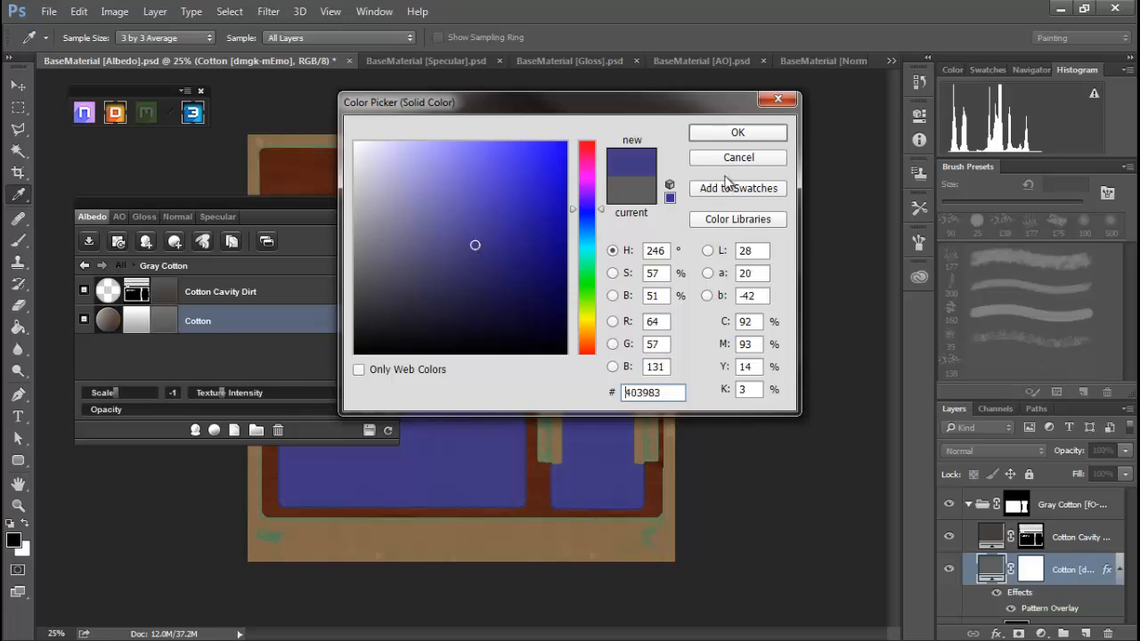
left_click(728, 136)
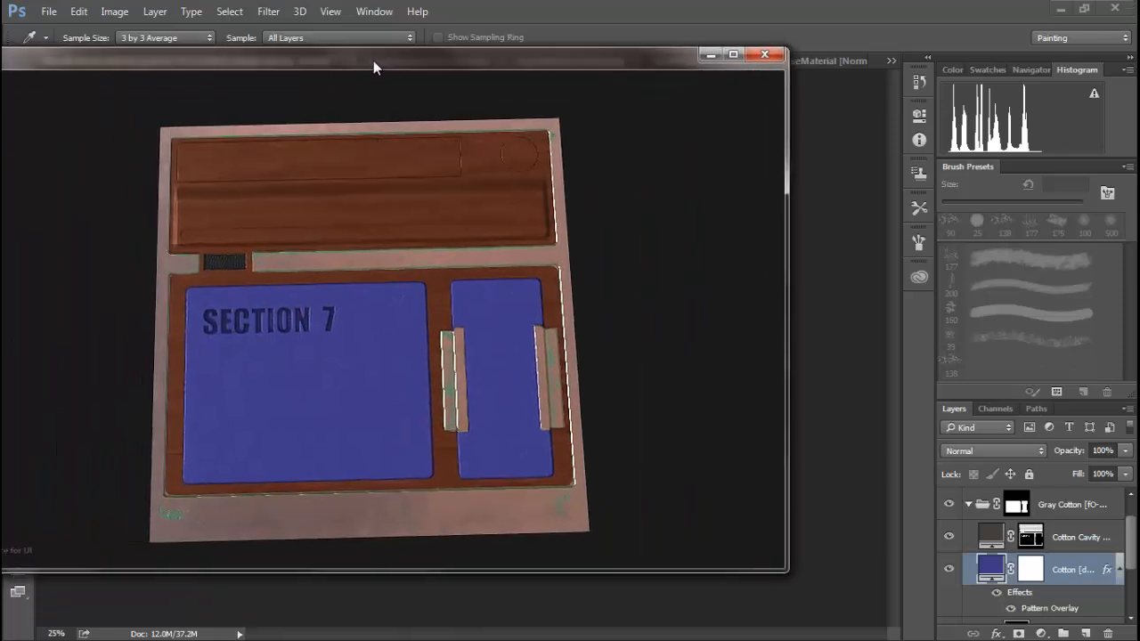
Clear the 3DO preview and the DDO layer window off the canvas, and add a new layer above Cotton Cavity Dirt in the Gray Cotton group.
left_click_drag(432, 90, 0, 109)
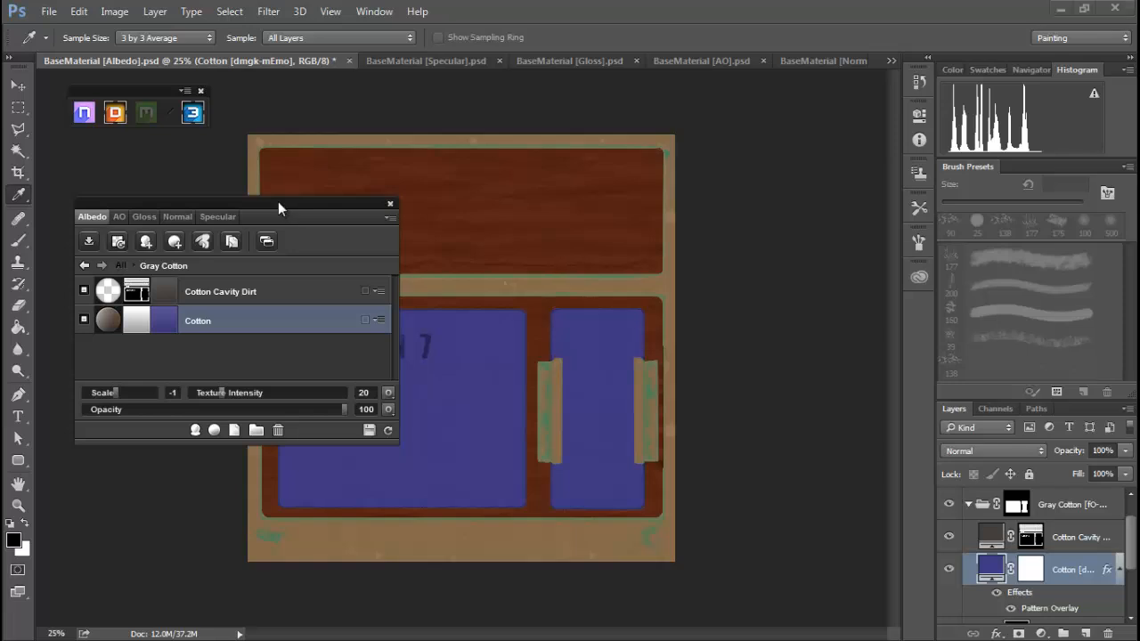
left_click_drag(278, 202, 0, 205)
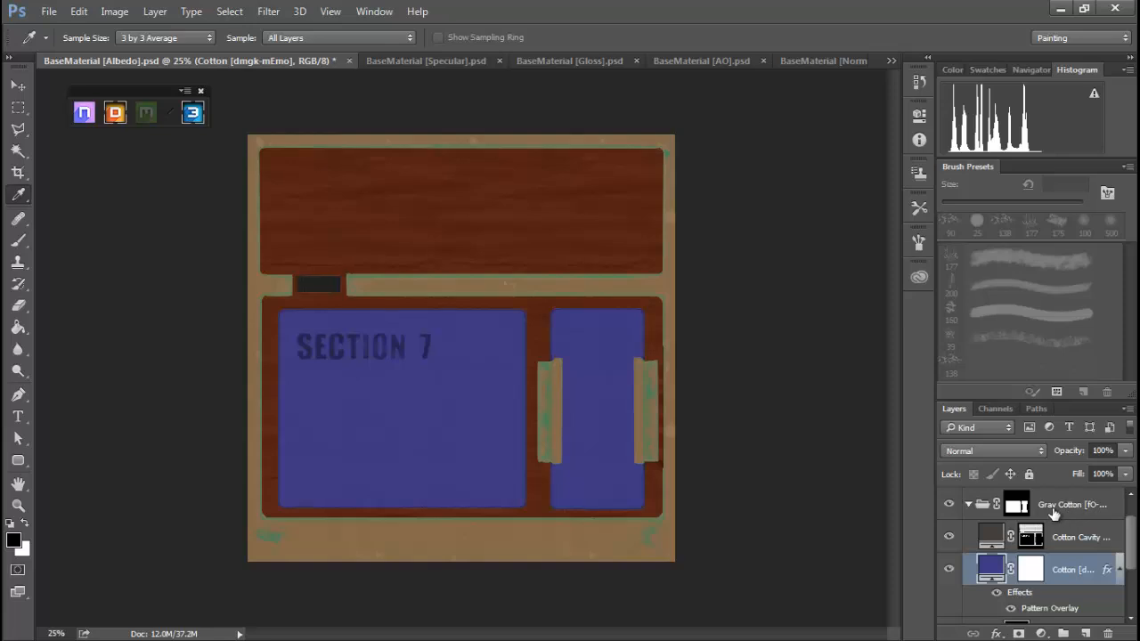
left_click(969, 506)
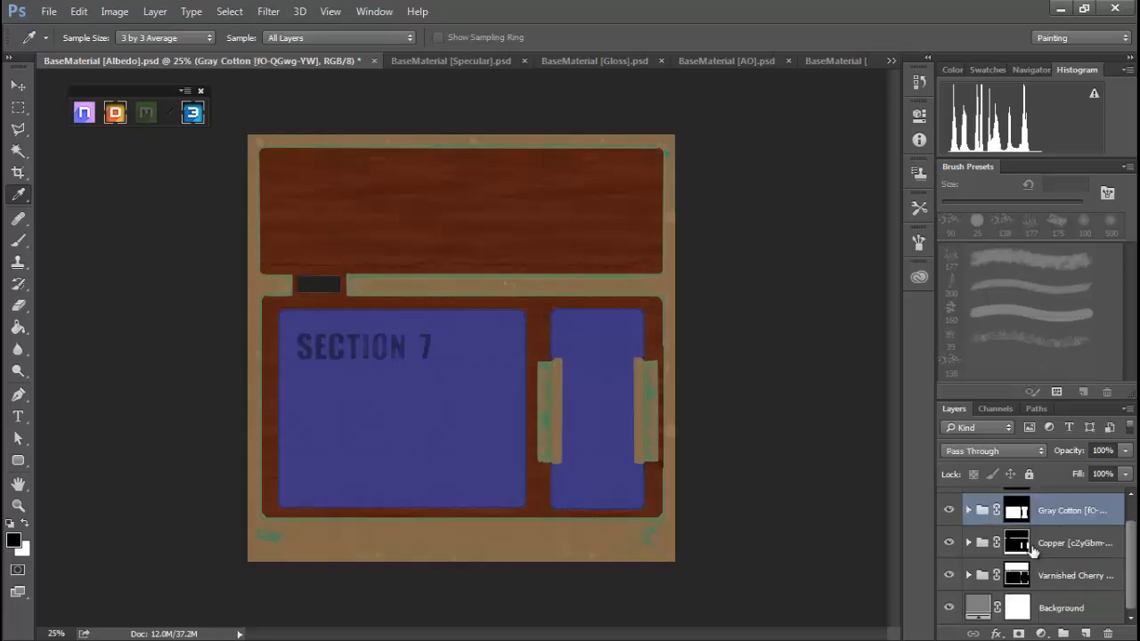
left_click(970, 511)
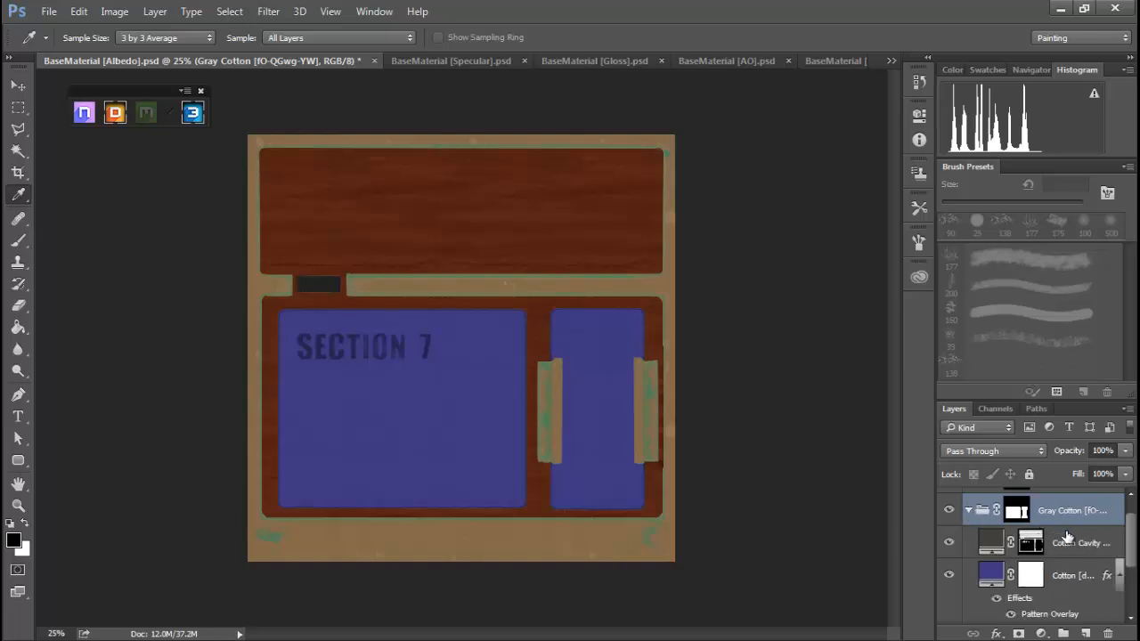
left_click(1068, 545)
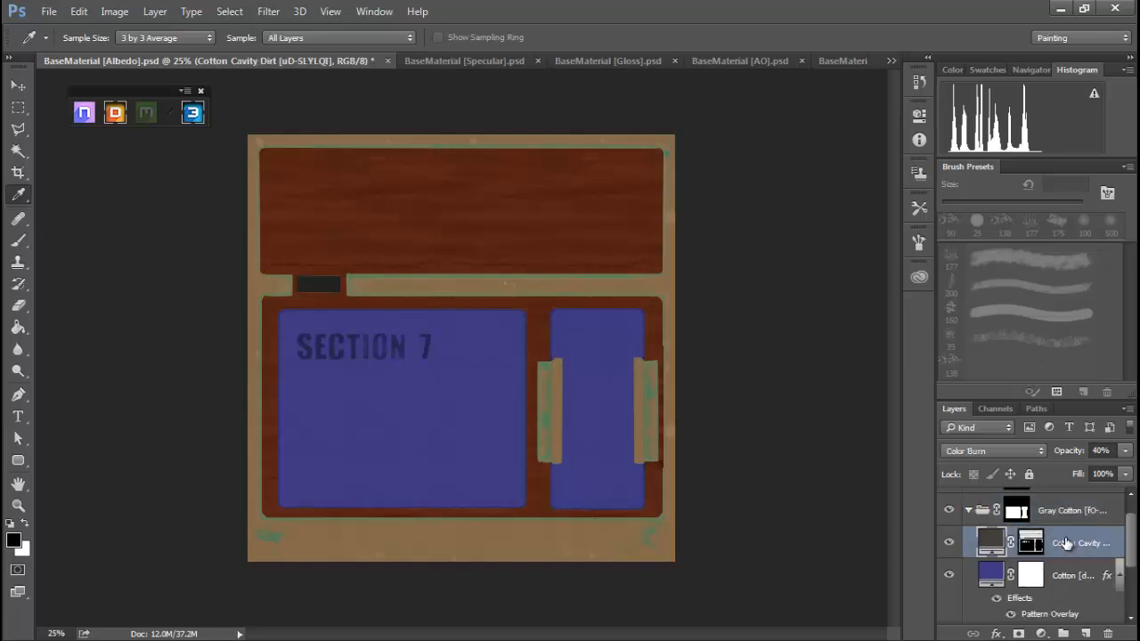
left_click(1086, 633)
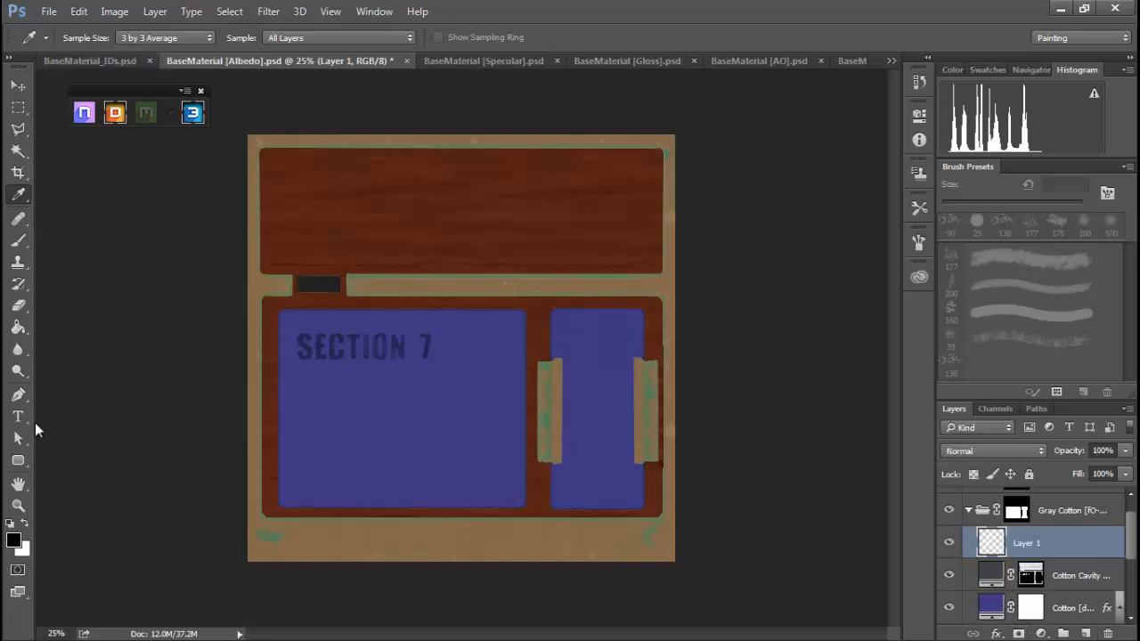
Add the white text LEVEL 2 below SECTION 7 on the large blue panel, using the new layer.
left_click(24, 418)
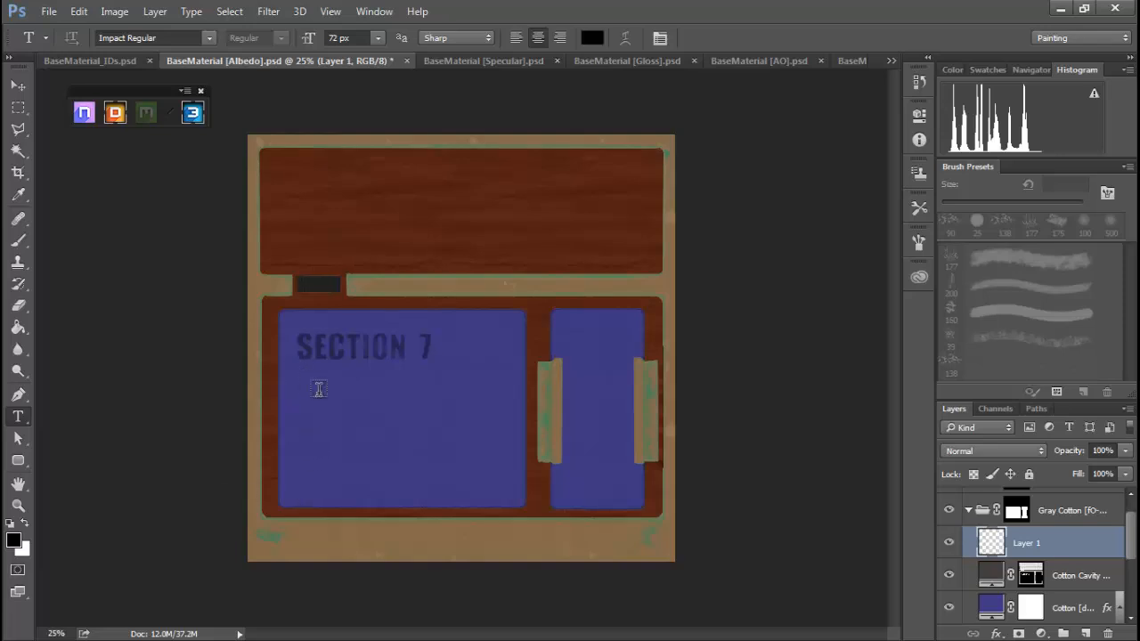
left_click(335, 385)
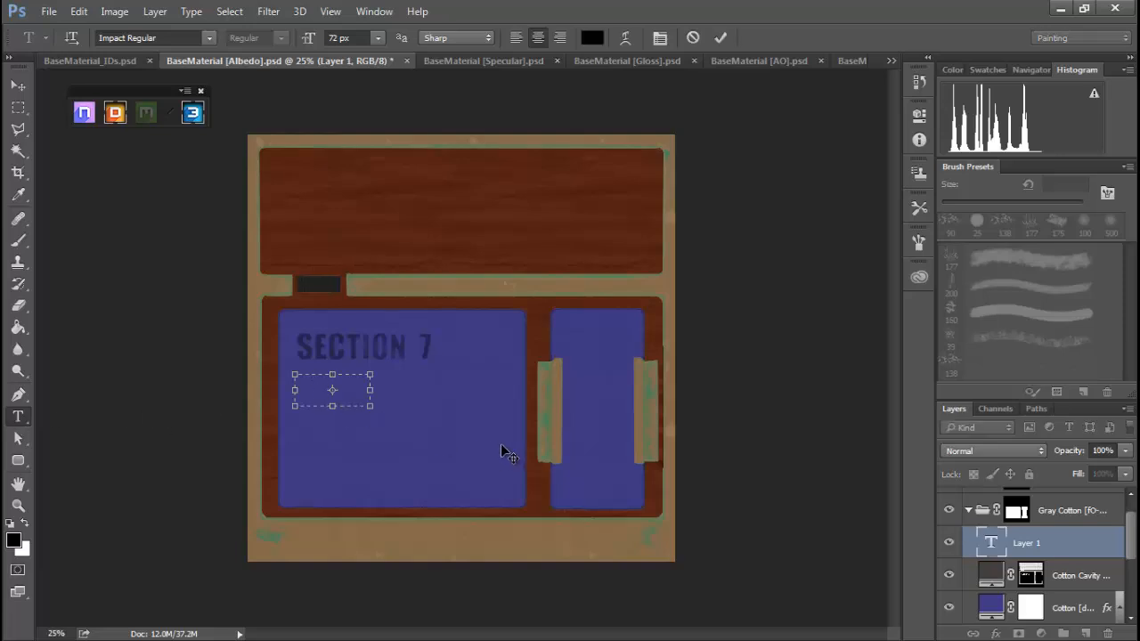
left_click(593, 42)
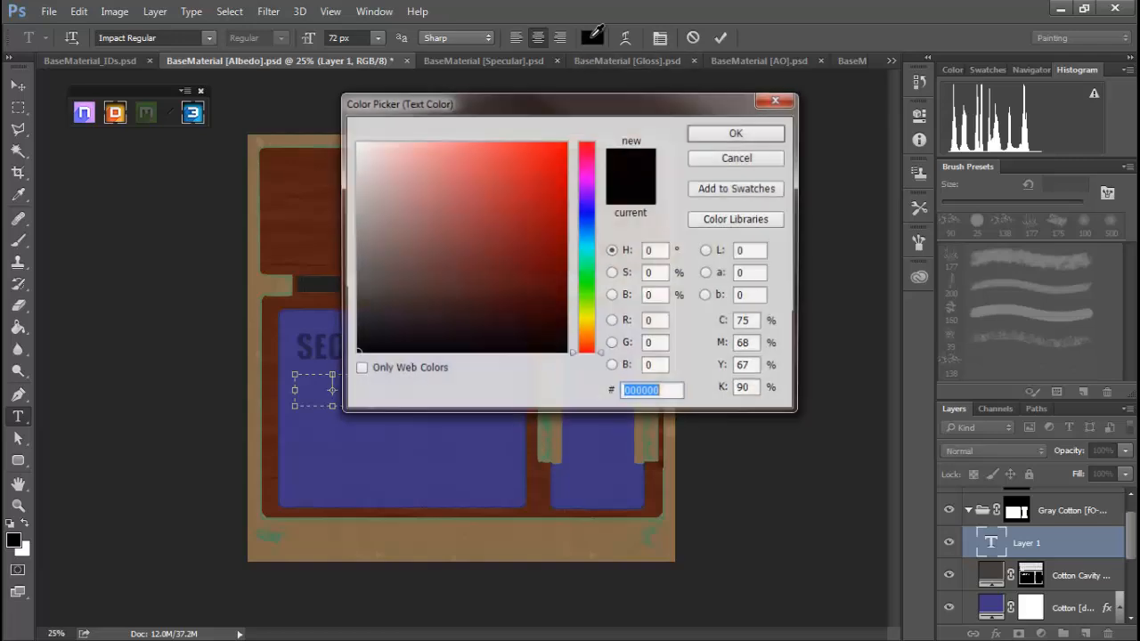
left_click_drag(432, 233, 329, 135)
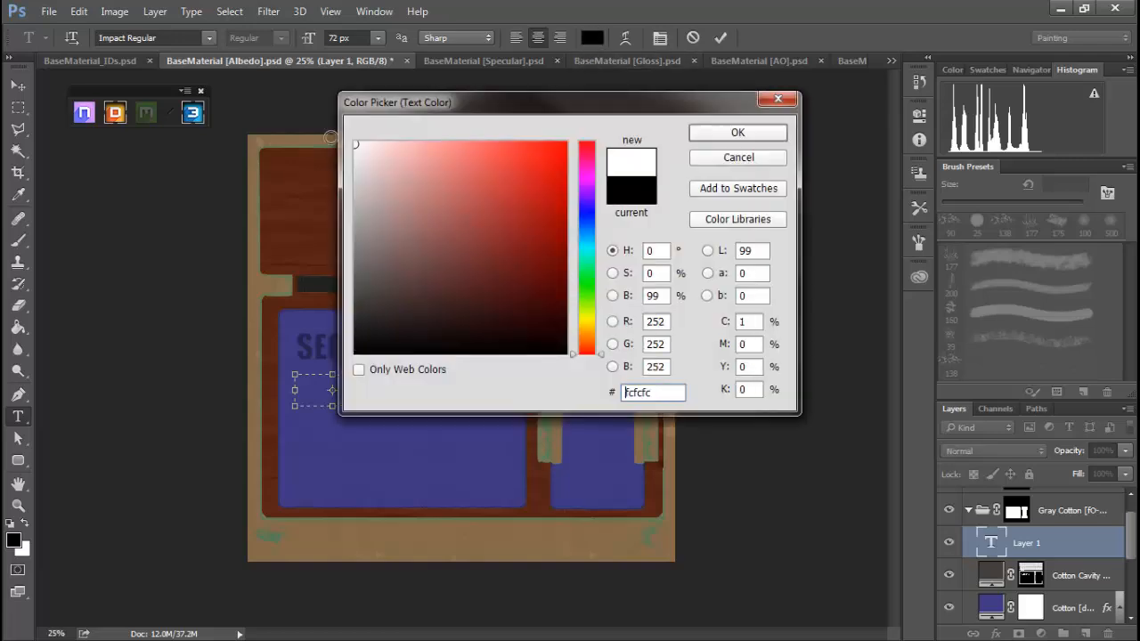
left_click(736, 133)
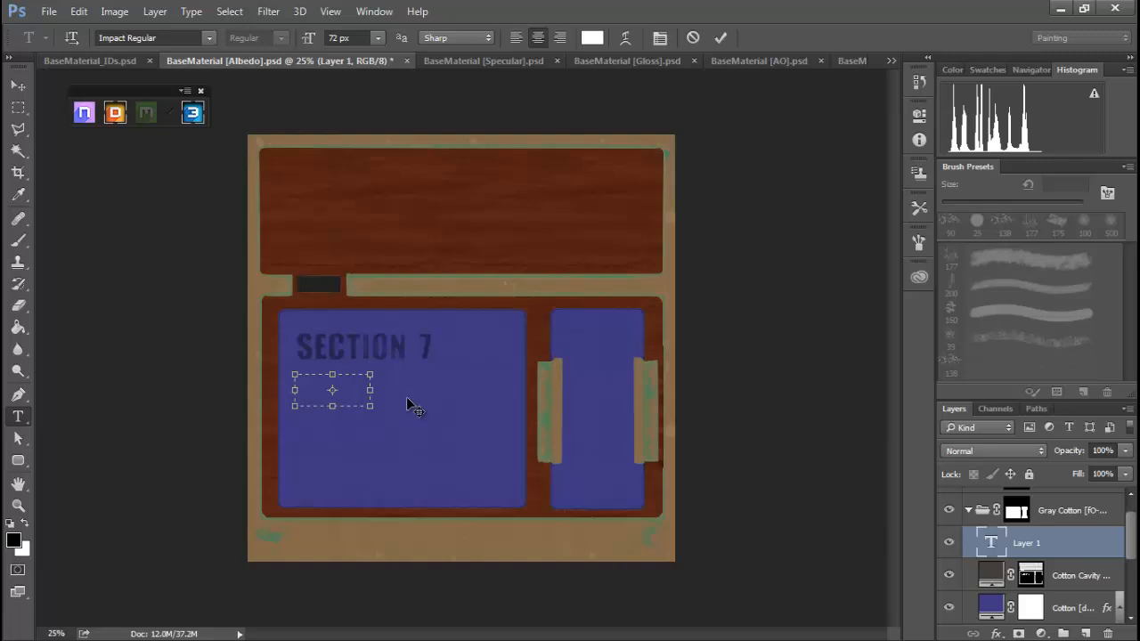
type("LEVEL 2")
left_click(1029, 542)
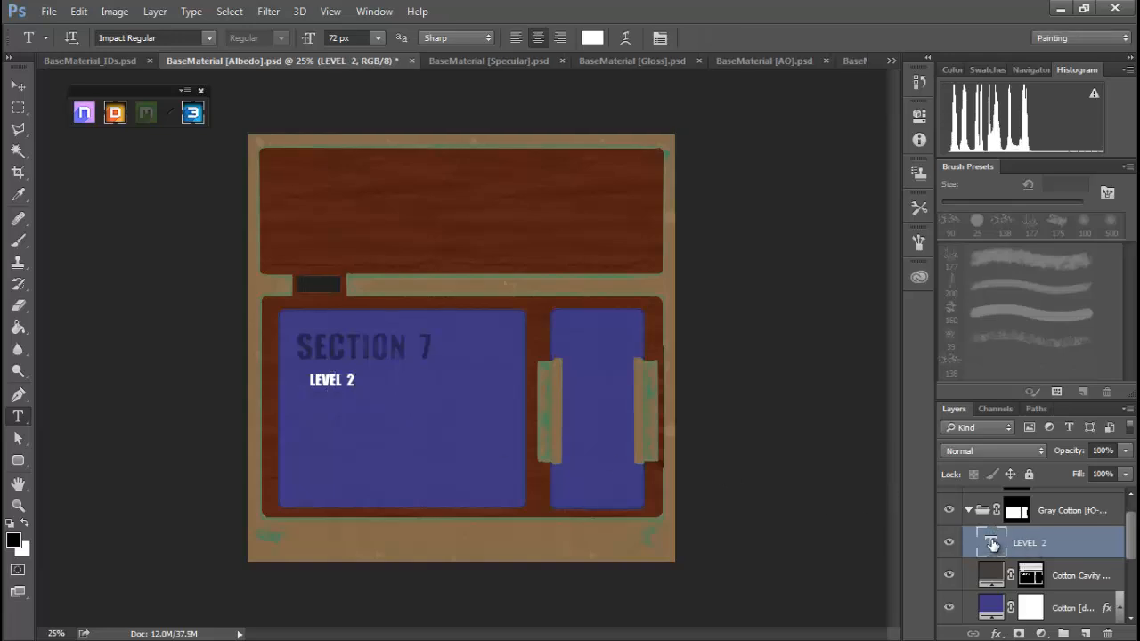
Rasterize the LEVEL 2 text layer.
right_click(993, 543)
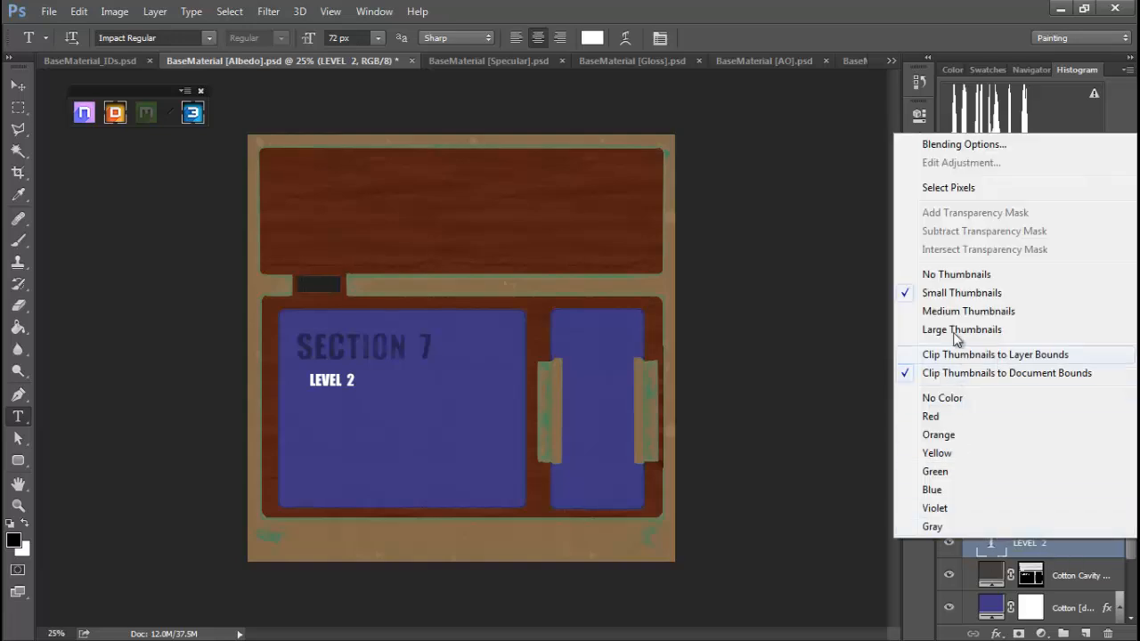
left_click(1025, 548)
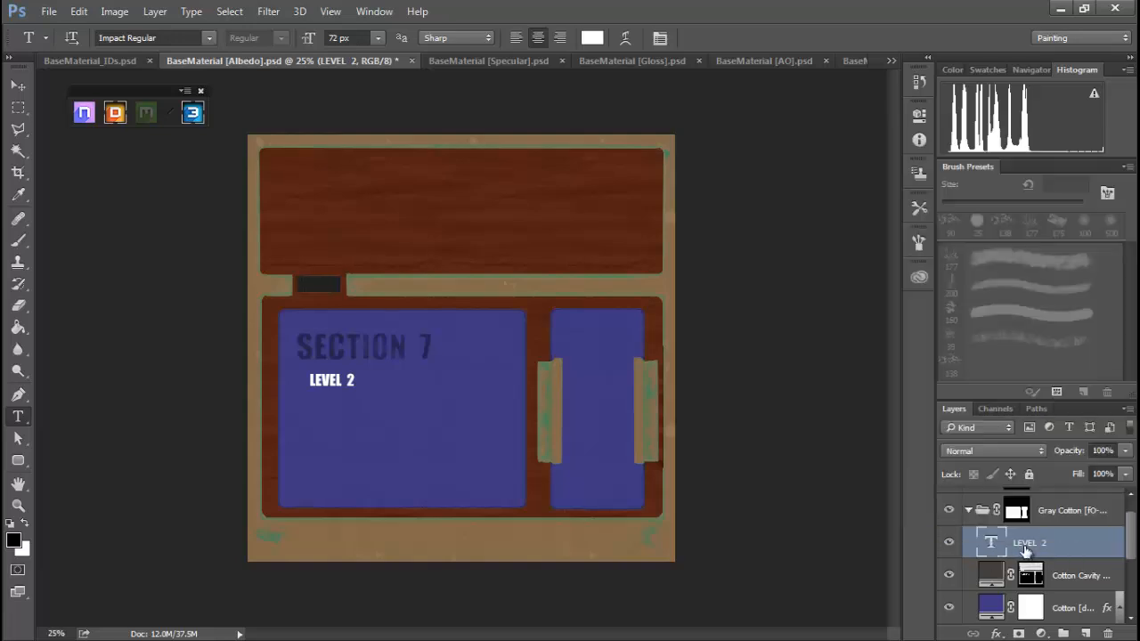
right_click(1027, 550)
left_click(837, 192)
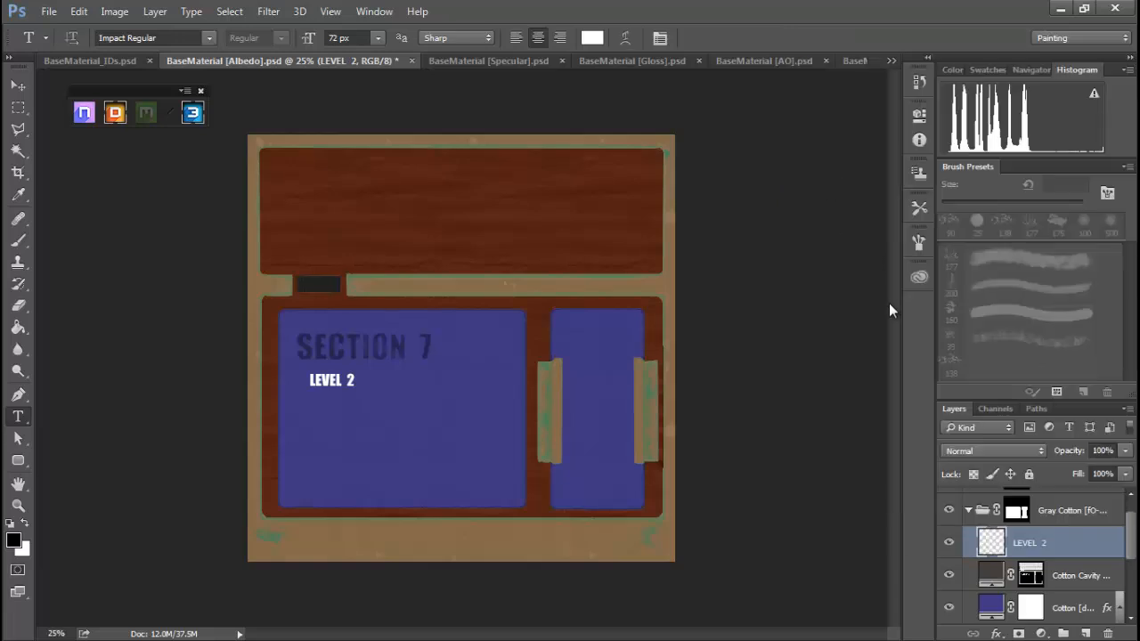
Wear down the LEVEL 2 lettering using the Eraser with the 90 px speckled brush.
left_click(24, 307)
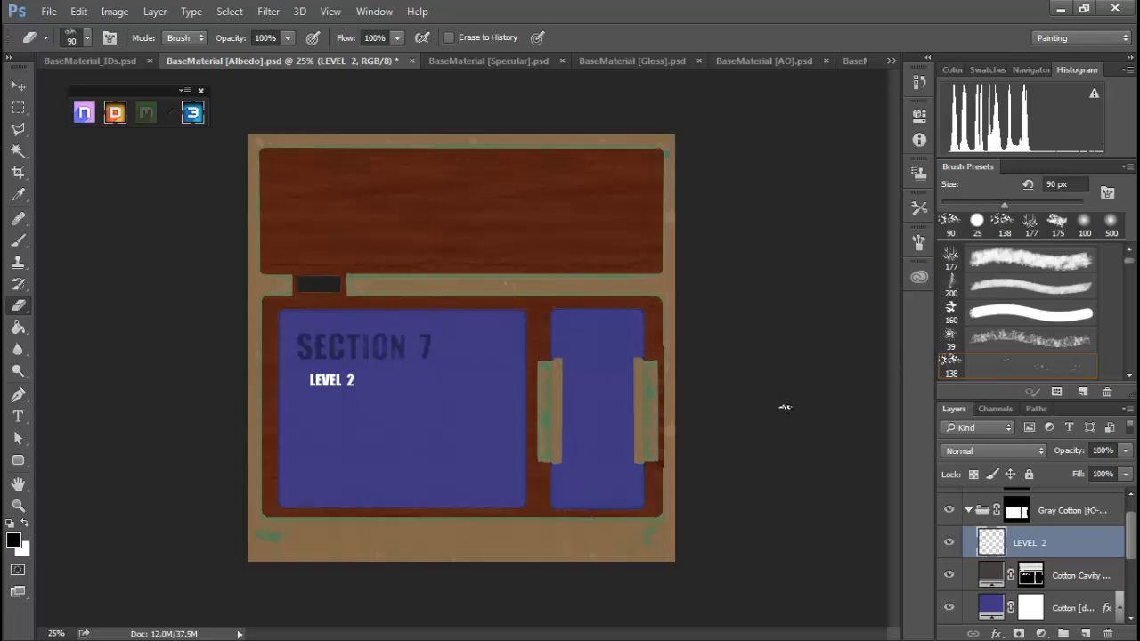
key("ctrl+plus")
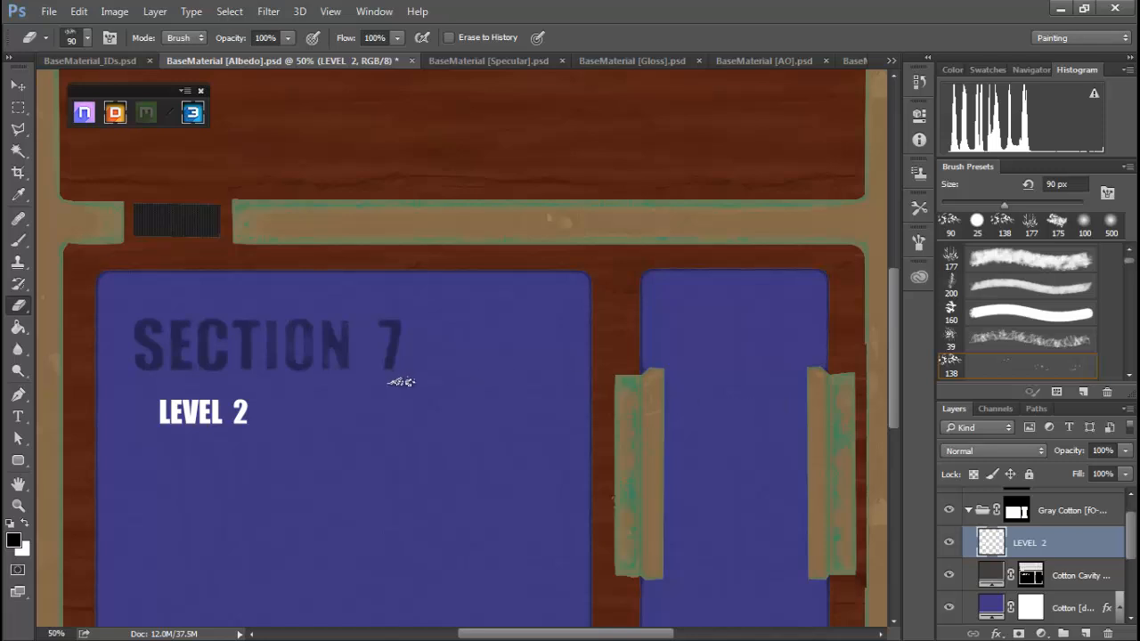
left_click(243, 416)
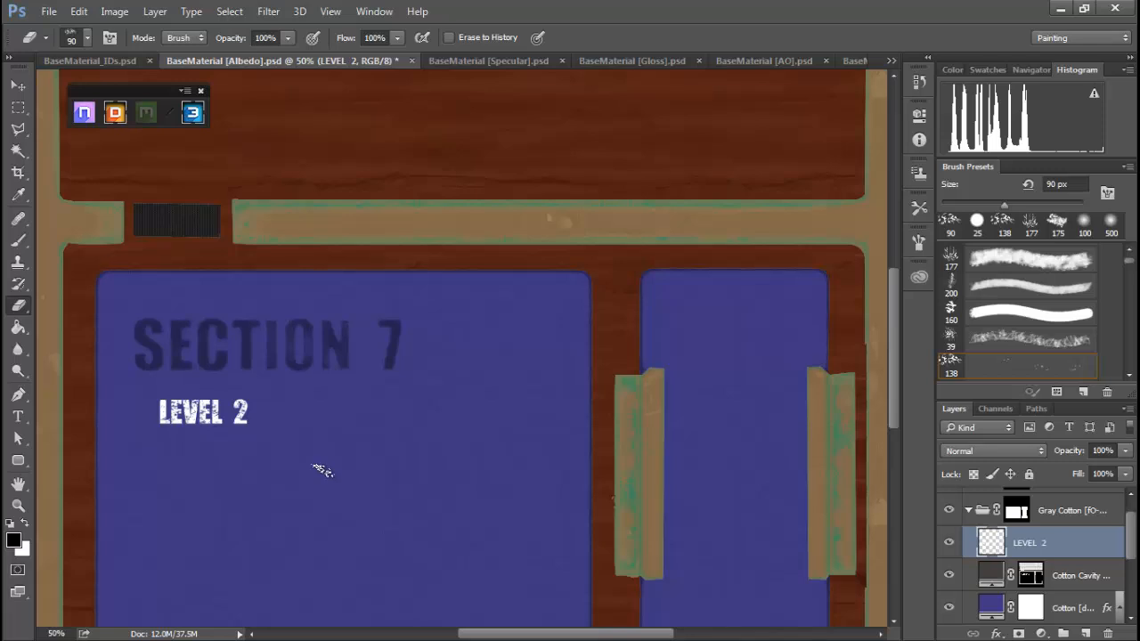
key("ctrl+minus")
key("ctrl+minus")
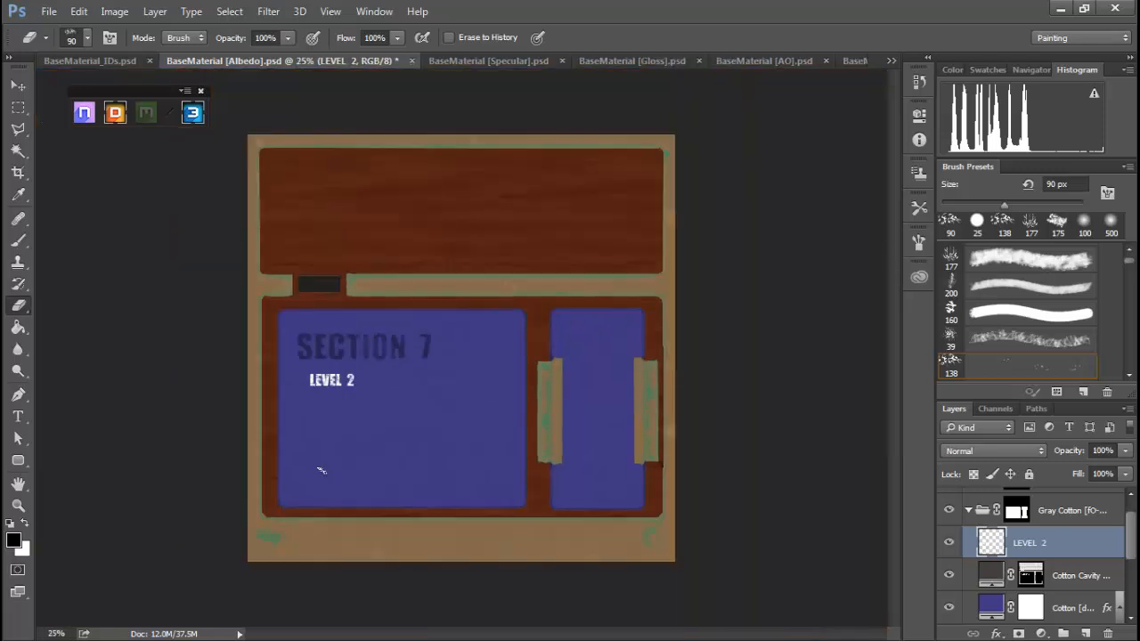